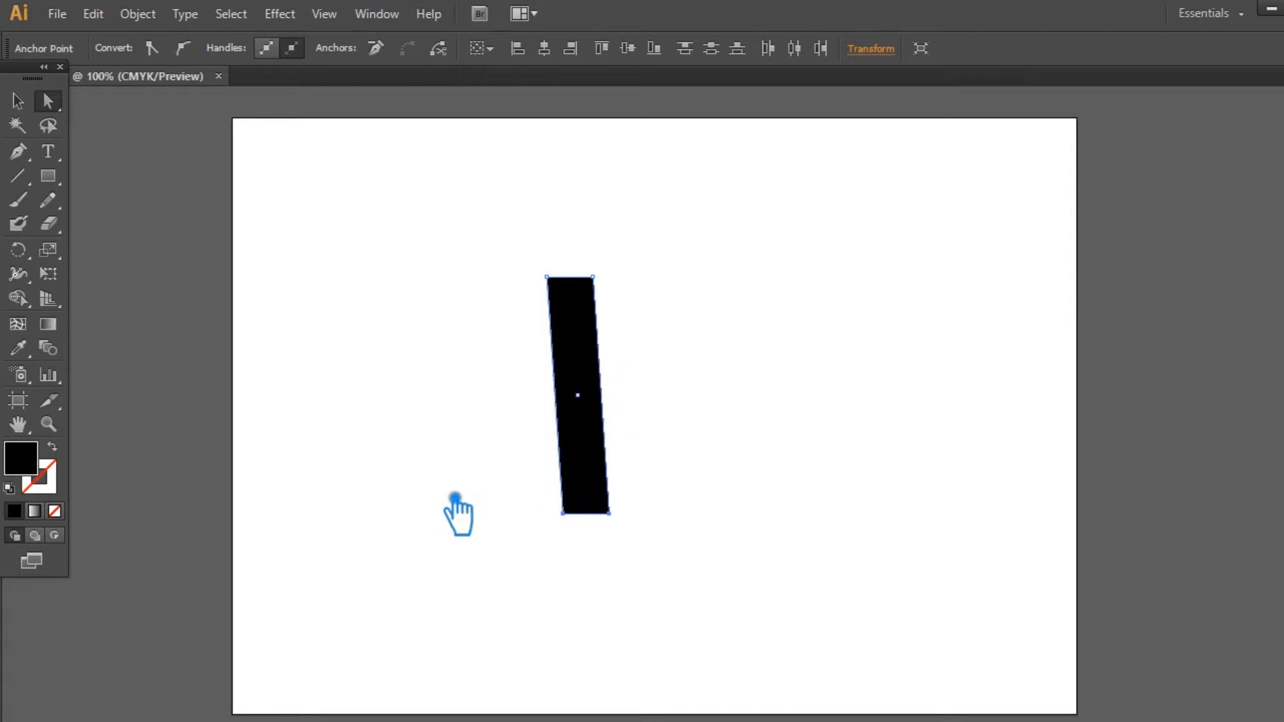
Step: Slant the black bar by nudging its two bottom anchor points further to the right
key(Right)
key(Right)
key(Right)
key(Right)
key(Right)
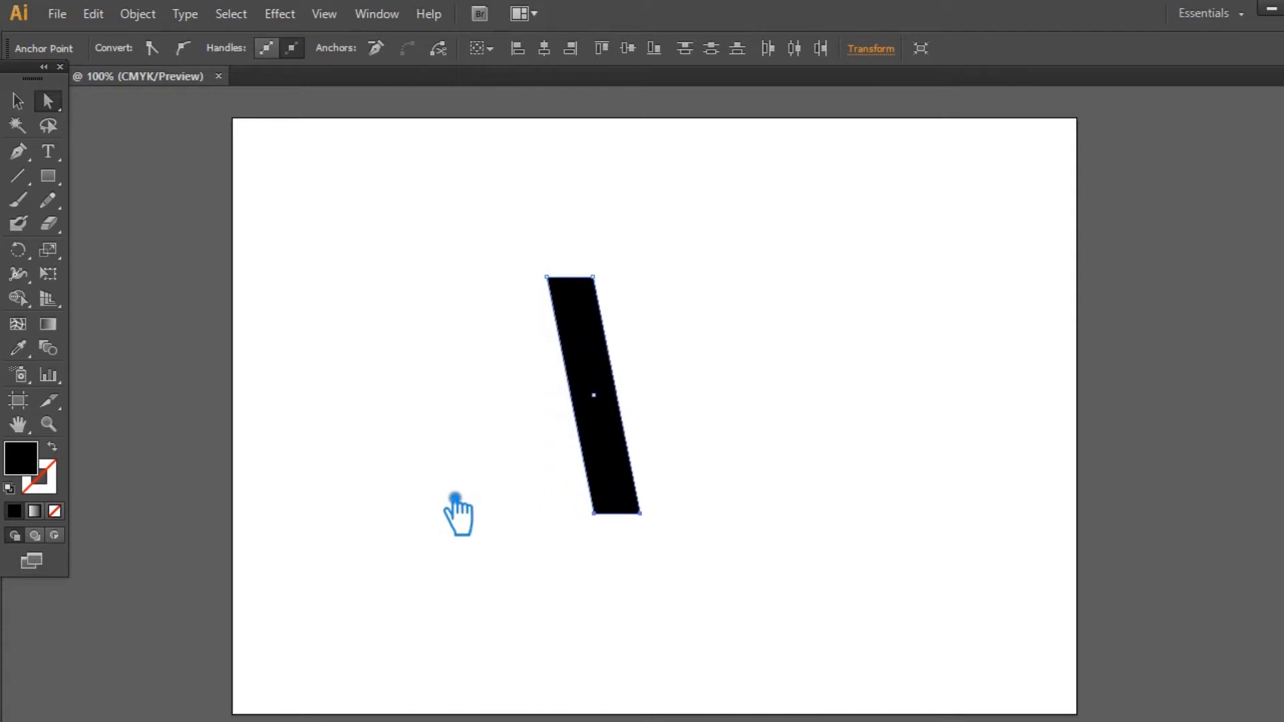
Step: Create a mirrored copy of the slanted bar by reflecting it across the vertical axis
click(16, 104)
click(336, 257)
click(615, 381)
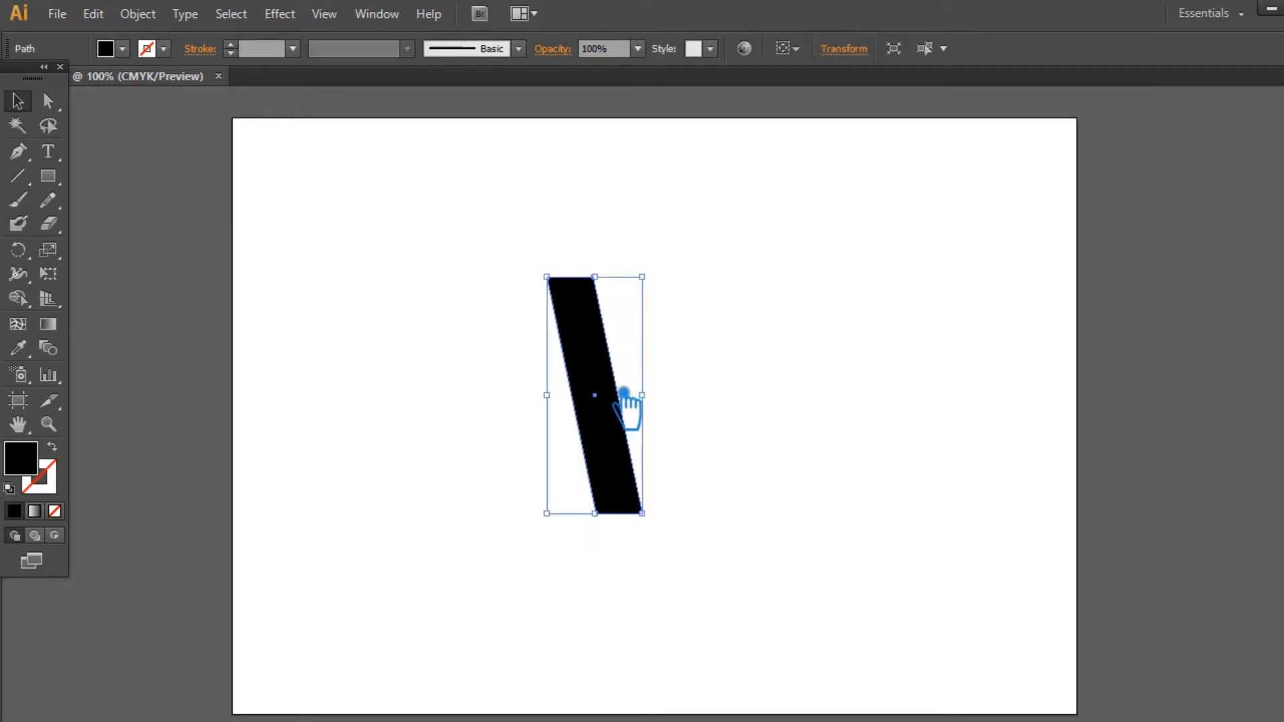
right_click(612, 395)
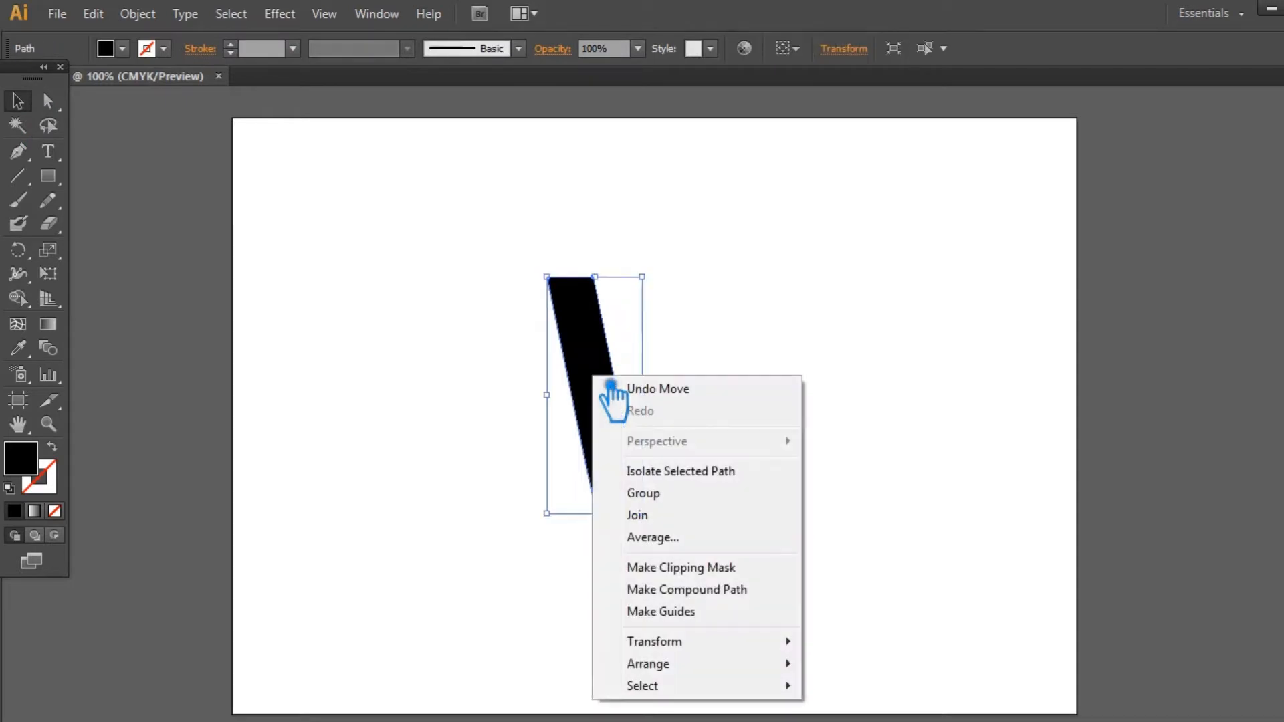
mouse_move(696, 644)
click(895, 535)
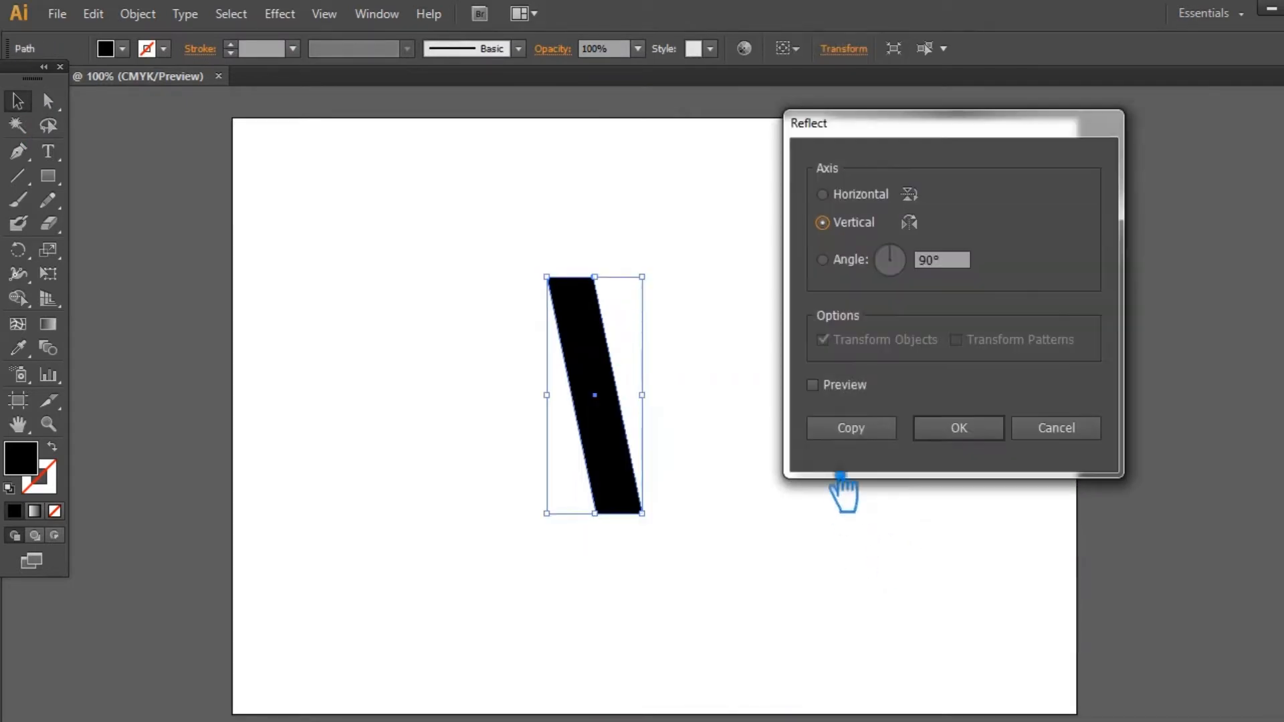
click(813, 385)
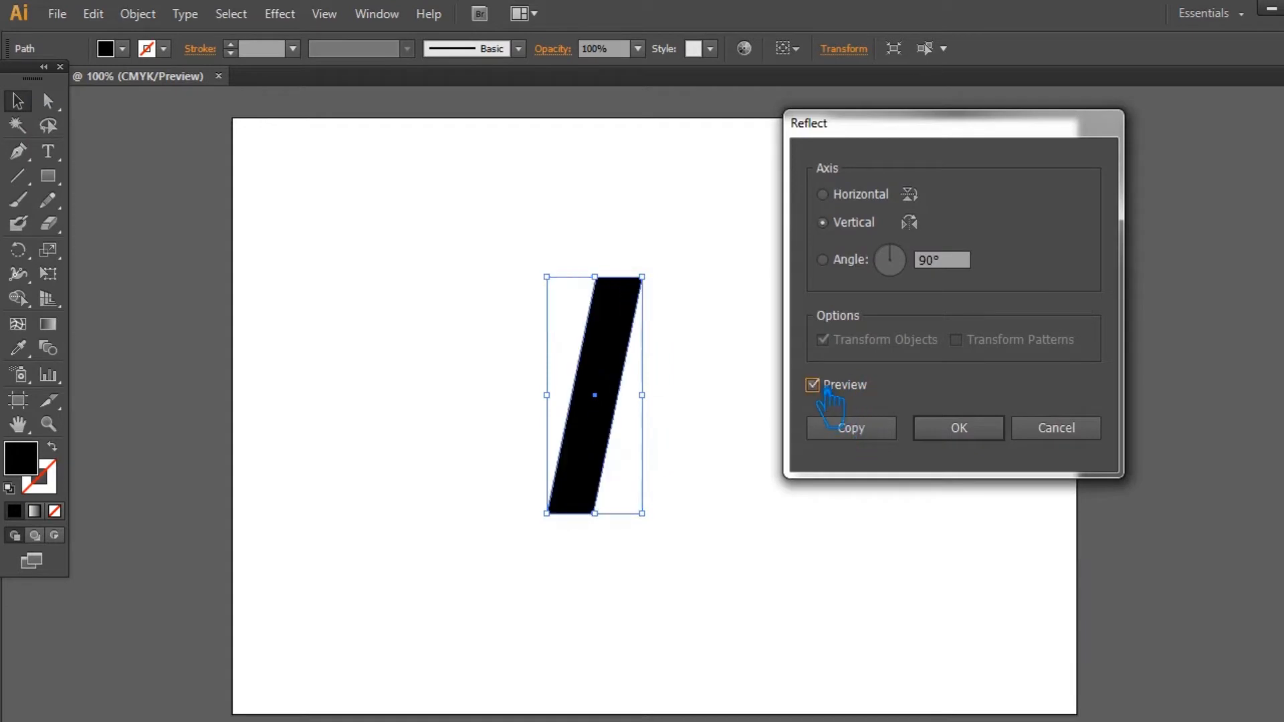
click(894, 432)
click(789, 473)
Step: Fill the reflected bar with the dark brown colour 493B3F
key(ctrl+plus)
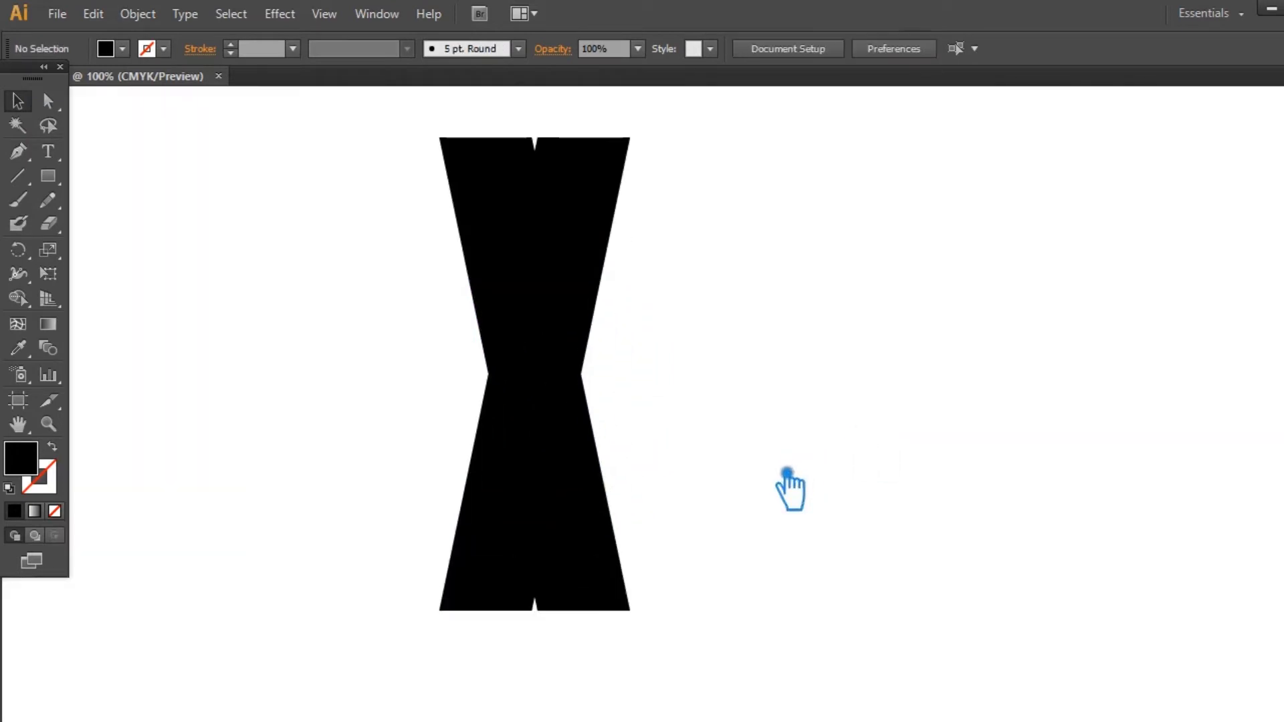
click(516, 488)
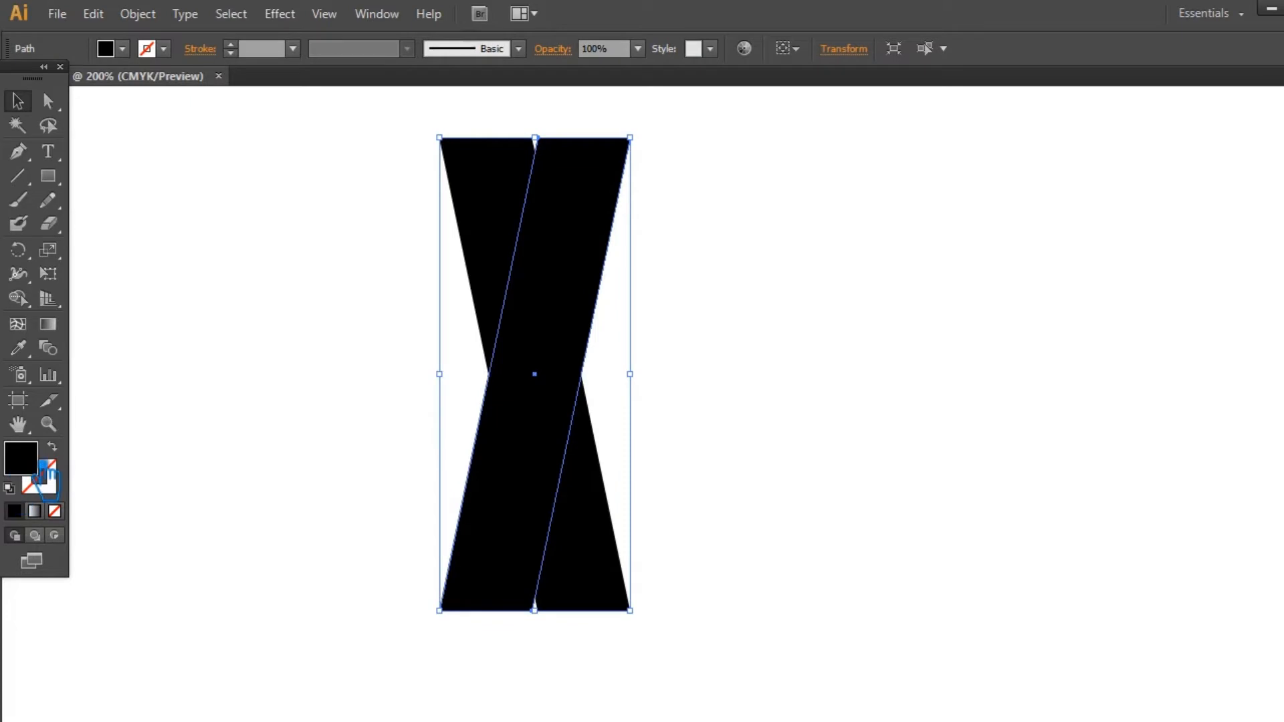
double_click(44, 472)
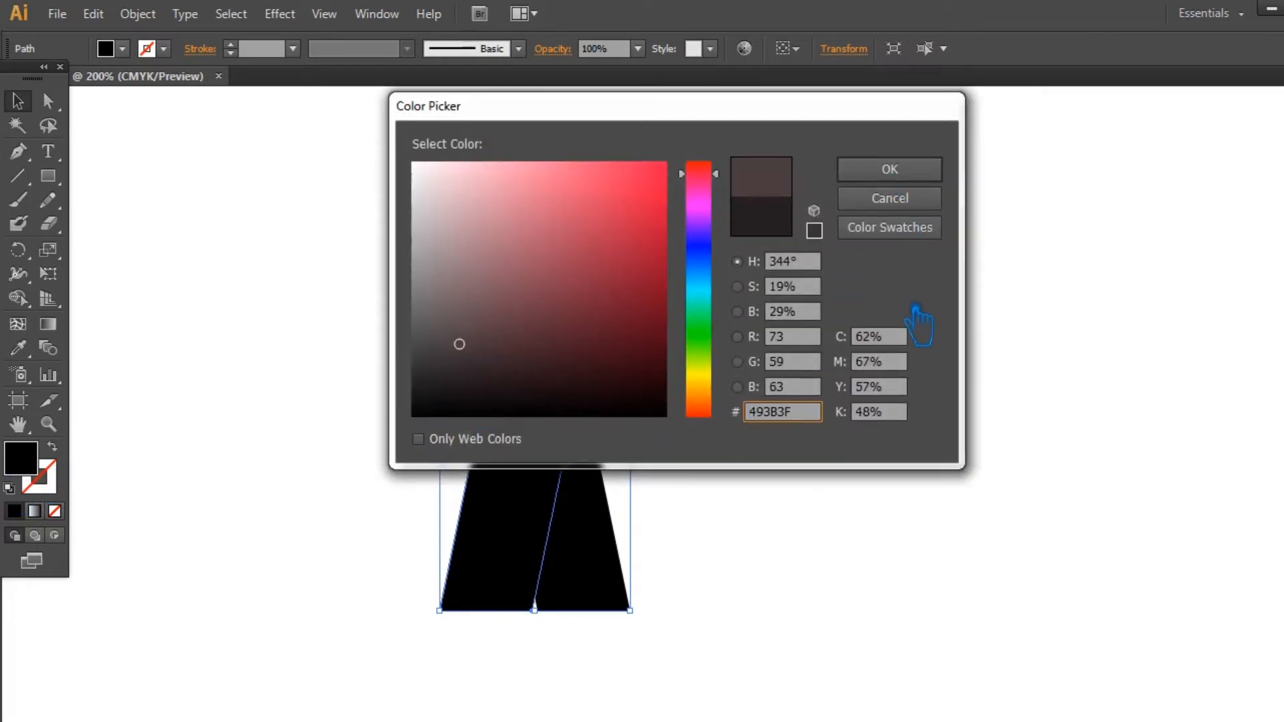
click(889, 171)
click(813, 487)
Step: Move the brown bar to the right so its bottom edge lies over the black bar's bottom edge, forming a V
scroll(797, 433, down, 3)
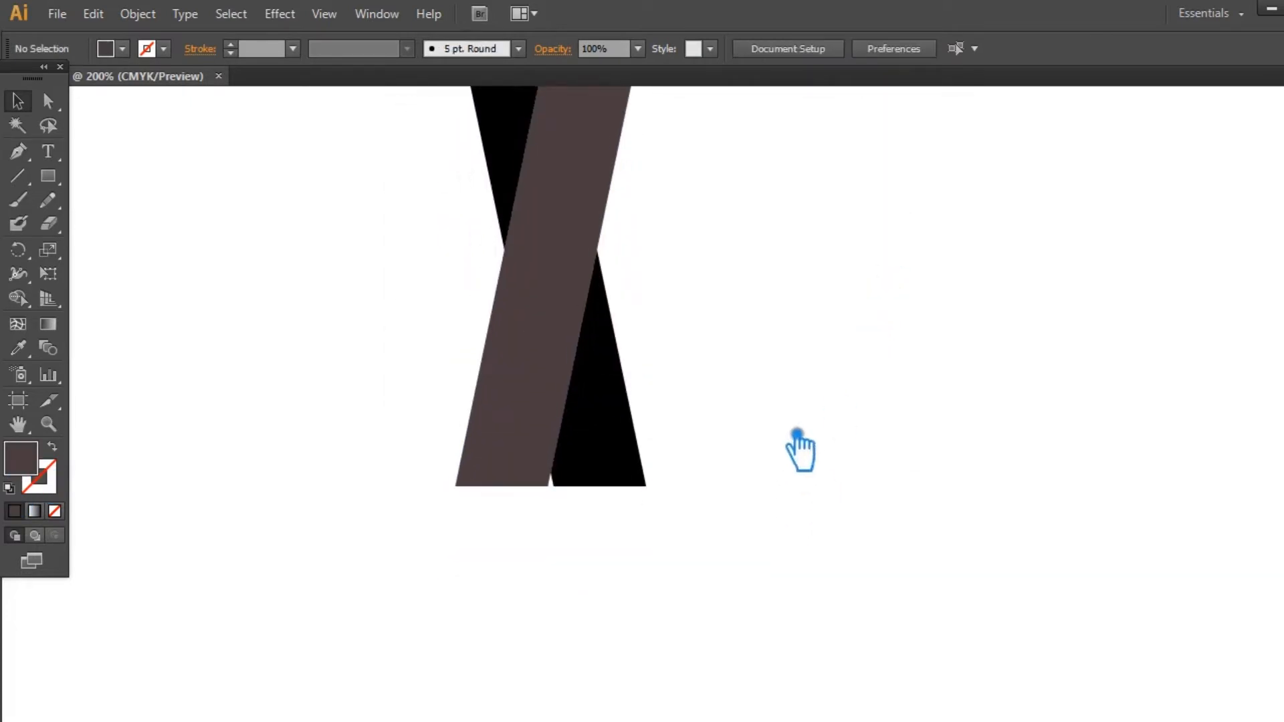
key(z)
drag(345, 439, 739, 542)
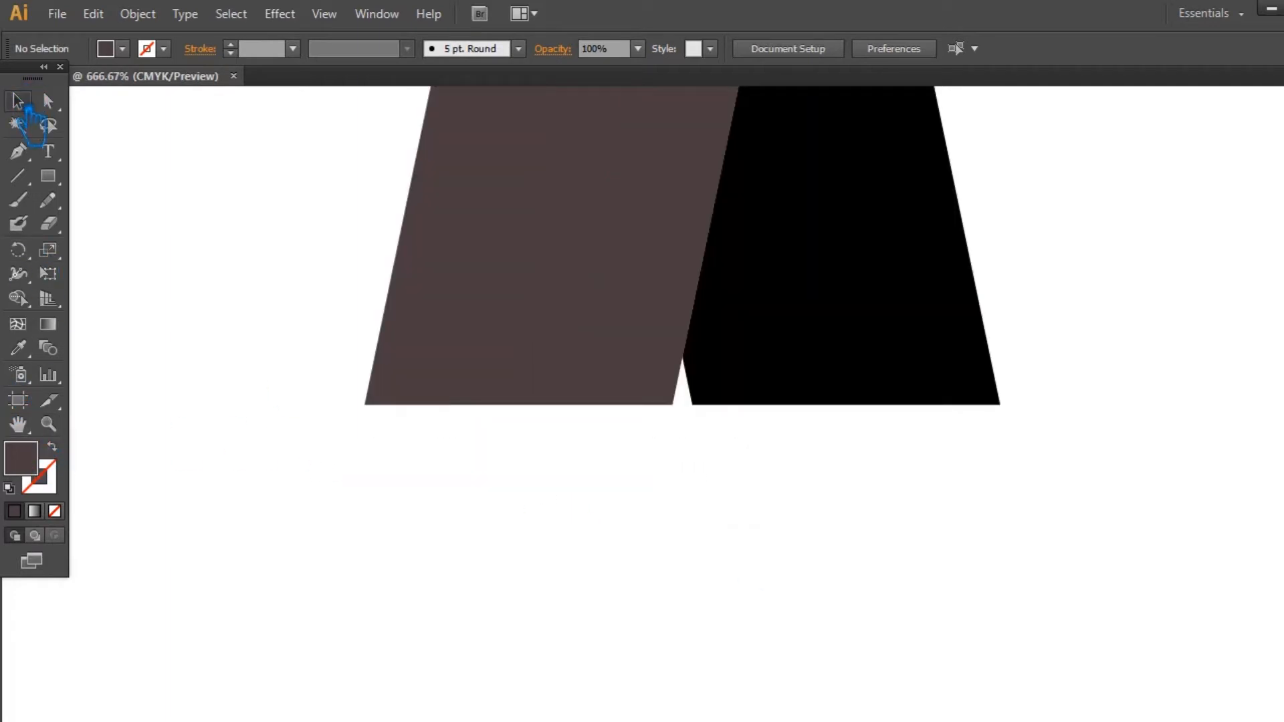
drag(472, 394, 659, 399)
drag(925, 404, 1003, 429)
click(735, 532)
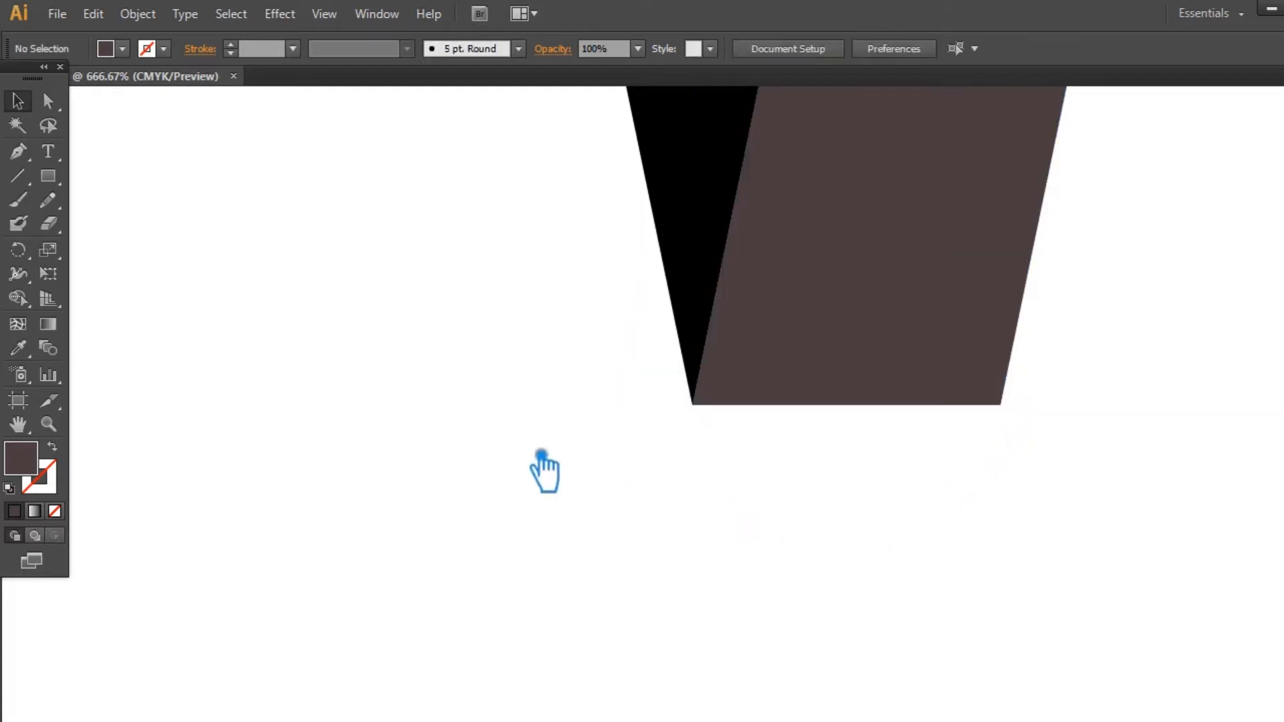
Step: Fine-tune the brown bar's position at high magnification so its bottom-left corner meets the black bar's bottom-left corner
click(48, 424)
drag(639, 367, 822, 531)
drag(542, 350, 762, 513)
drag(702, 395, 654, 403)
click(521, 458)
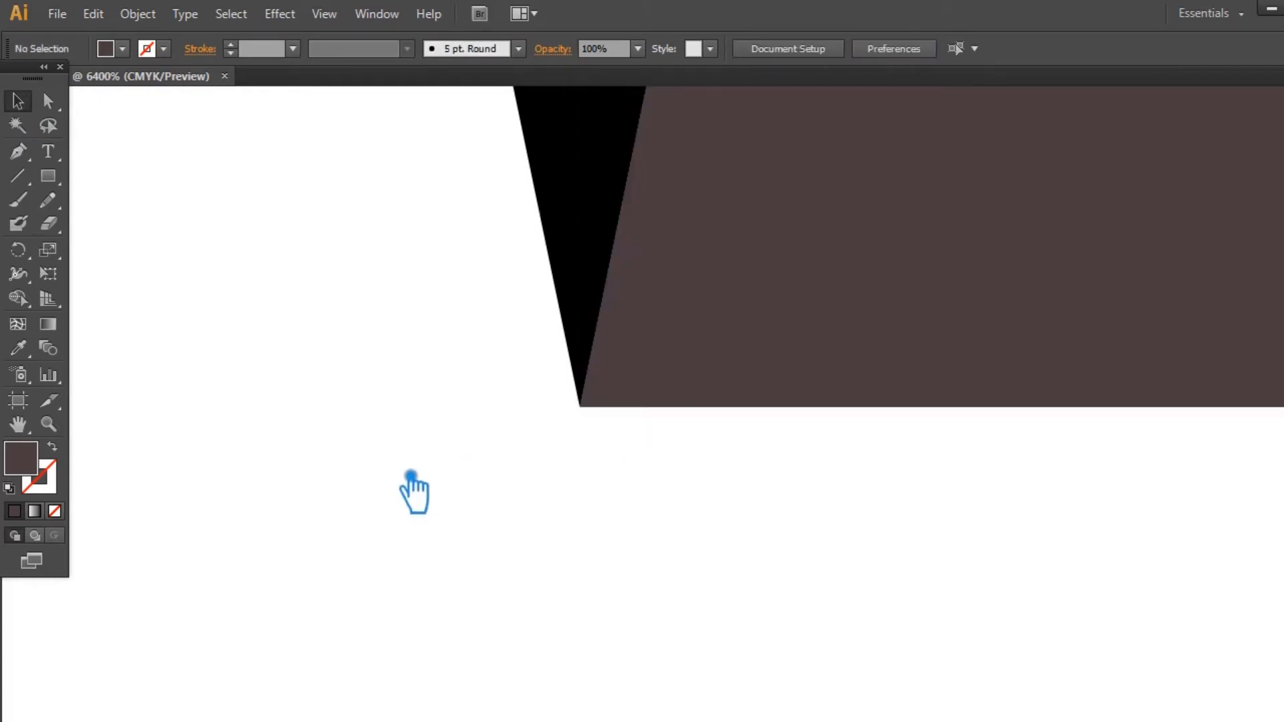
Step: Group the black and brown bars of the V and hide the bounding box
key(ctrl+minus)
key(ctrl+minus)
key(ctrl+minus)
key(ctrl+minus)
key(ctrl+minus)
key(ctrl+minus)
key(ctrl+minus)
key(ctrl+minus)
key(ctrl+minus)
key(ctrl+minus)
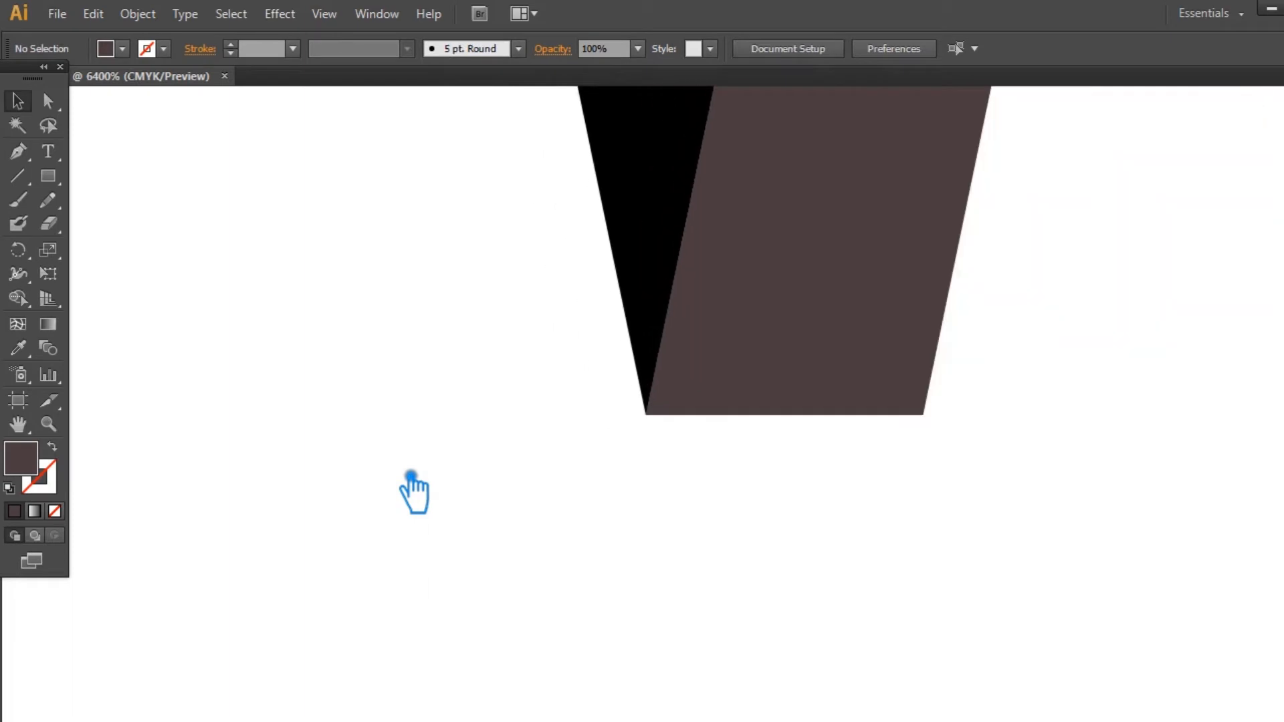
key(ctrl+minus)
key(ctrl+plus)
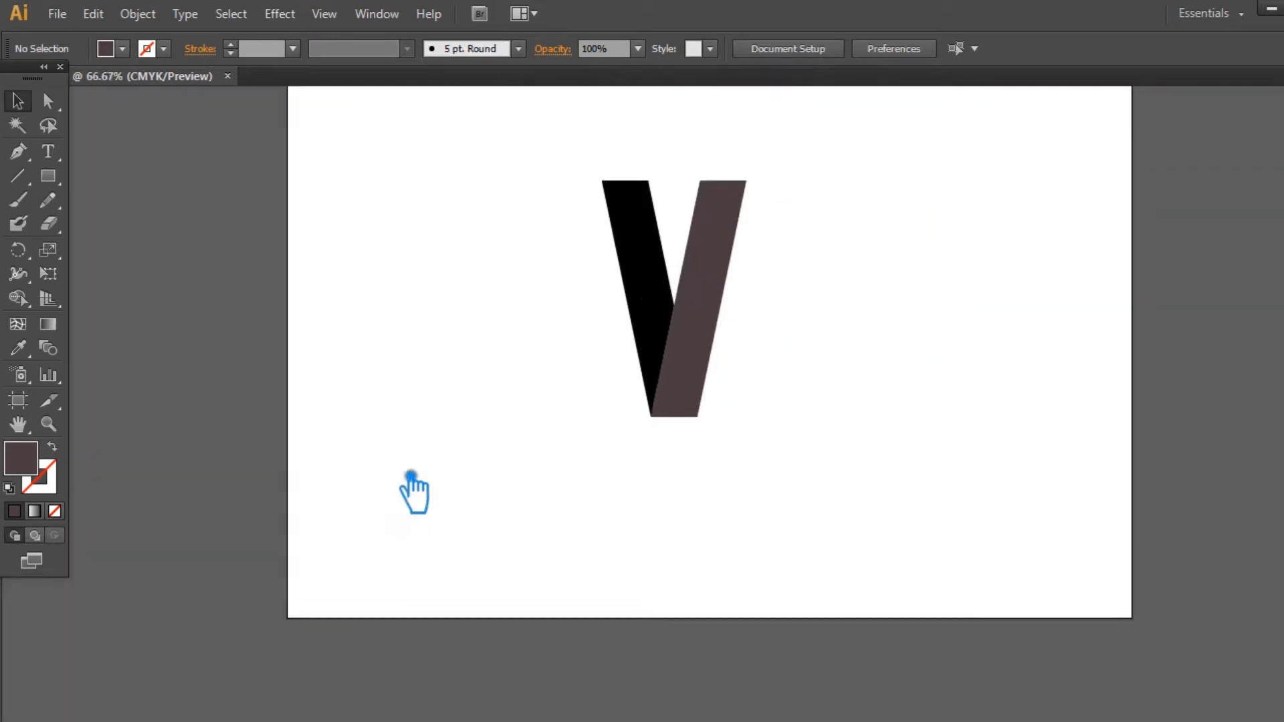
key(ctrl+plus)
drag(550, 337, 464, 453)
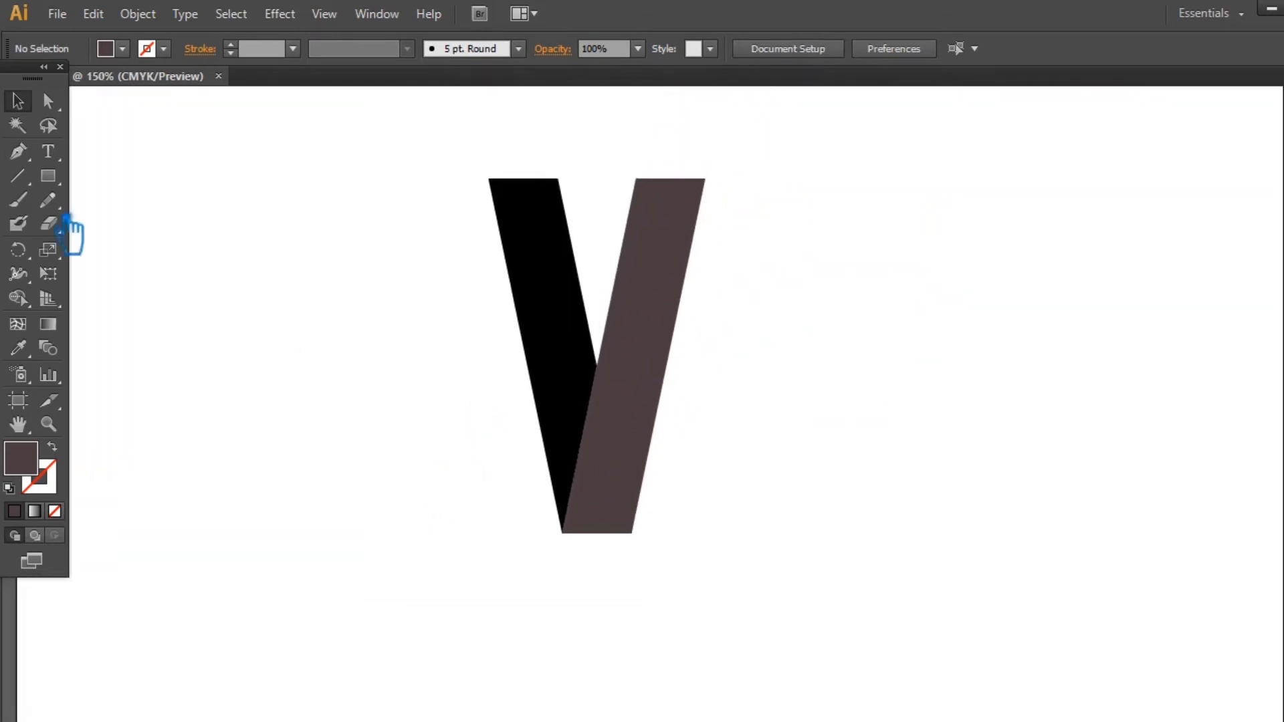
drag(713, 553, 488, 400)
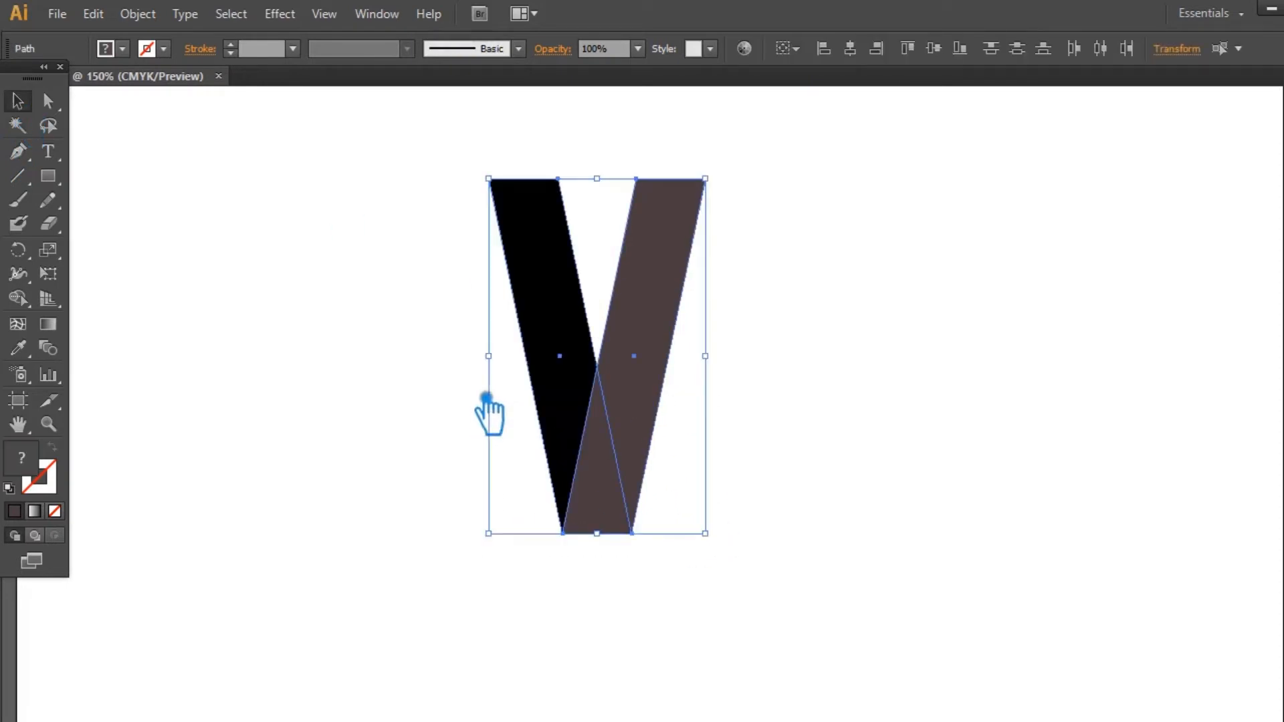
key(ctrl+g)
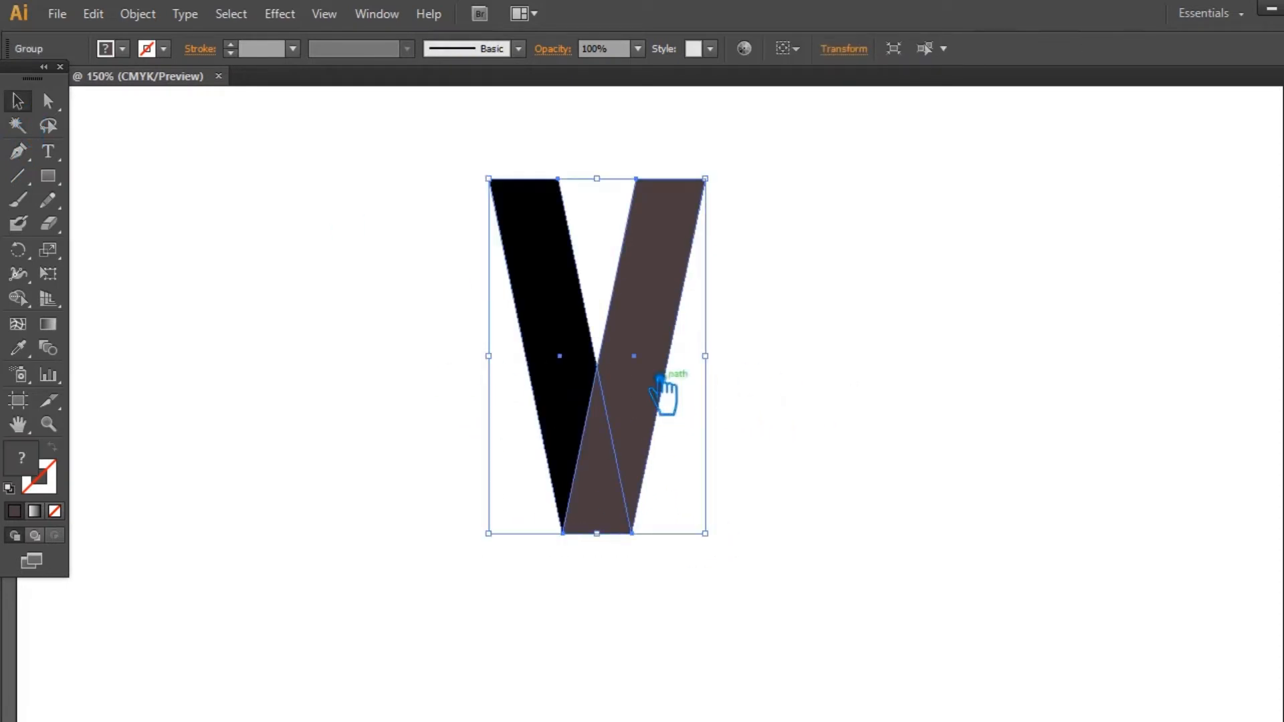
key(ctrl+shift+b)
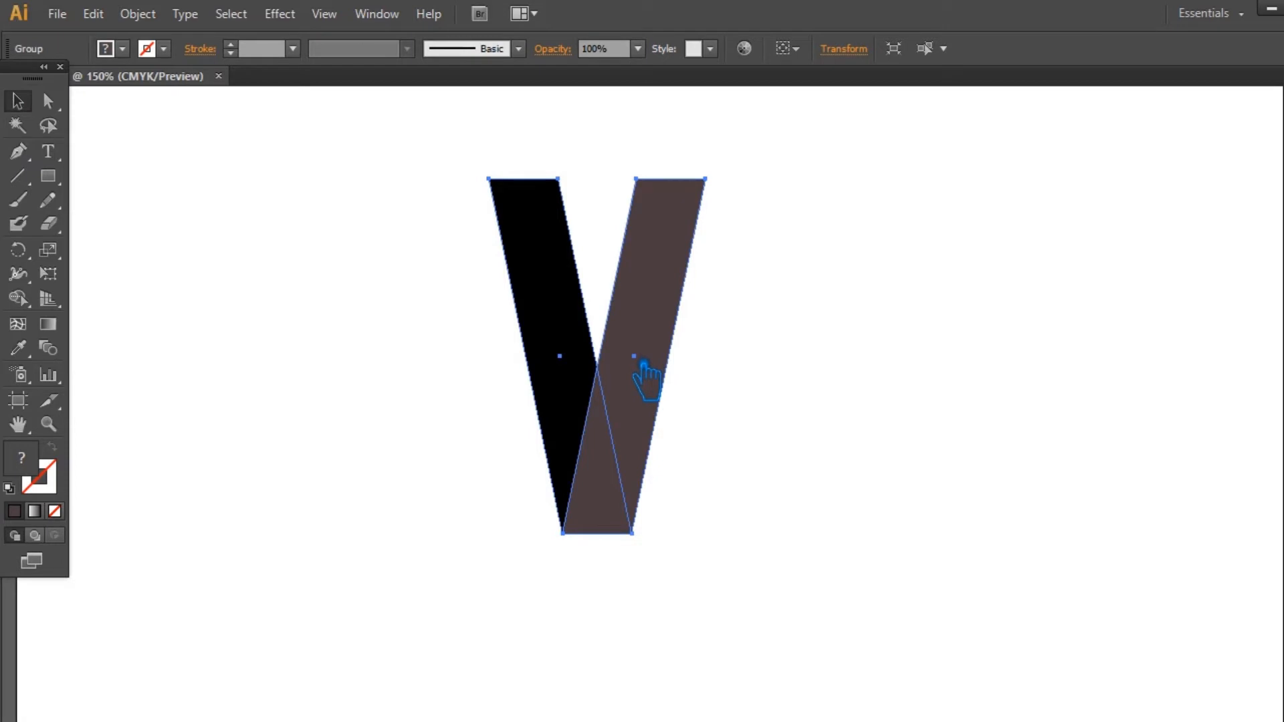
click(863, 386)
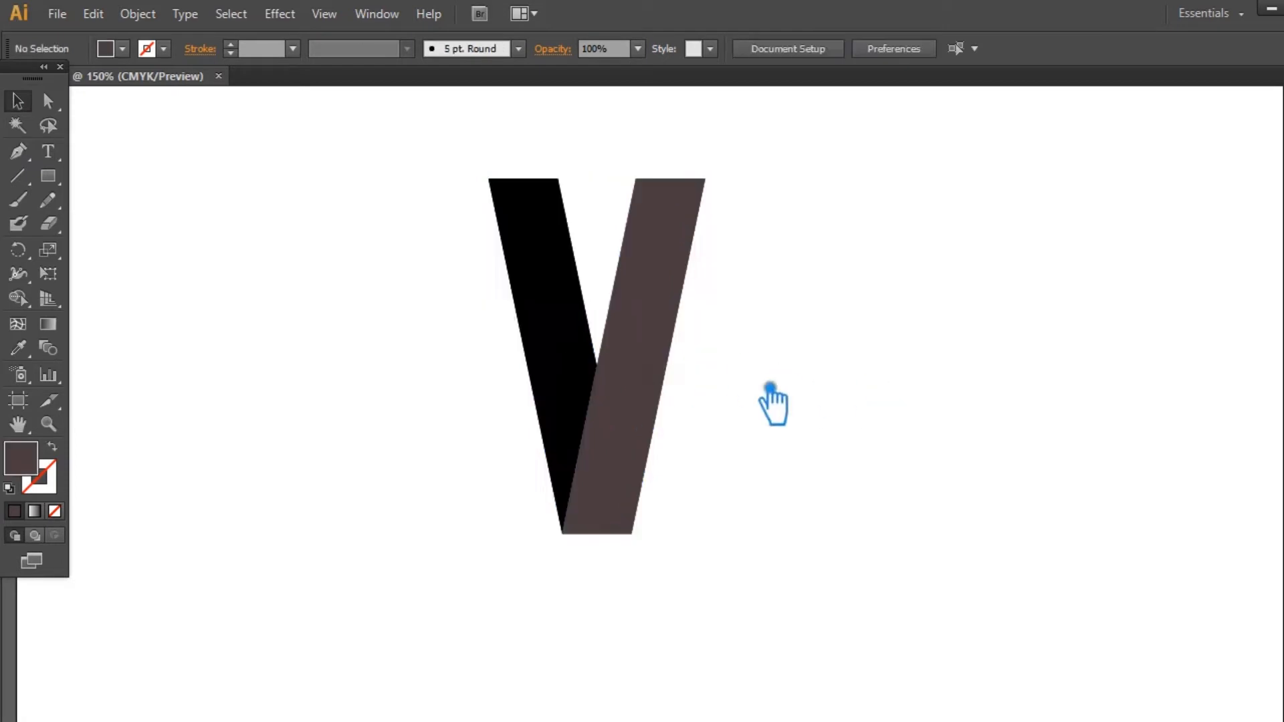
Step: Duplicate the V to the right and align the copy's top-left corner with the first V's brown bar, forming a W
drag(649, 361, 801, 347)
scroll(996, 308, up, 4)
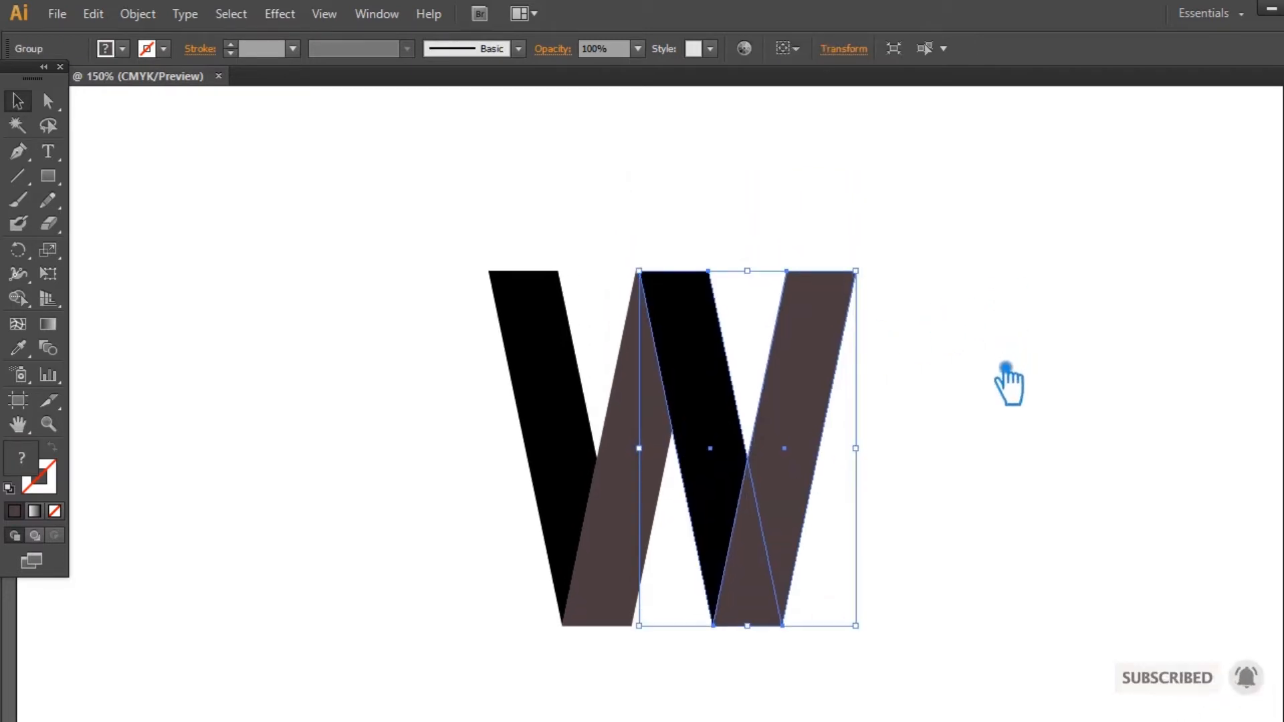
key(ctrl+plus)
key(ctrl+plus)
drag(701, 164, 791, 370)
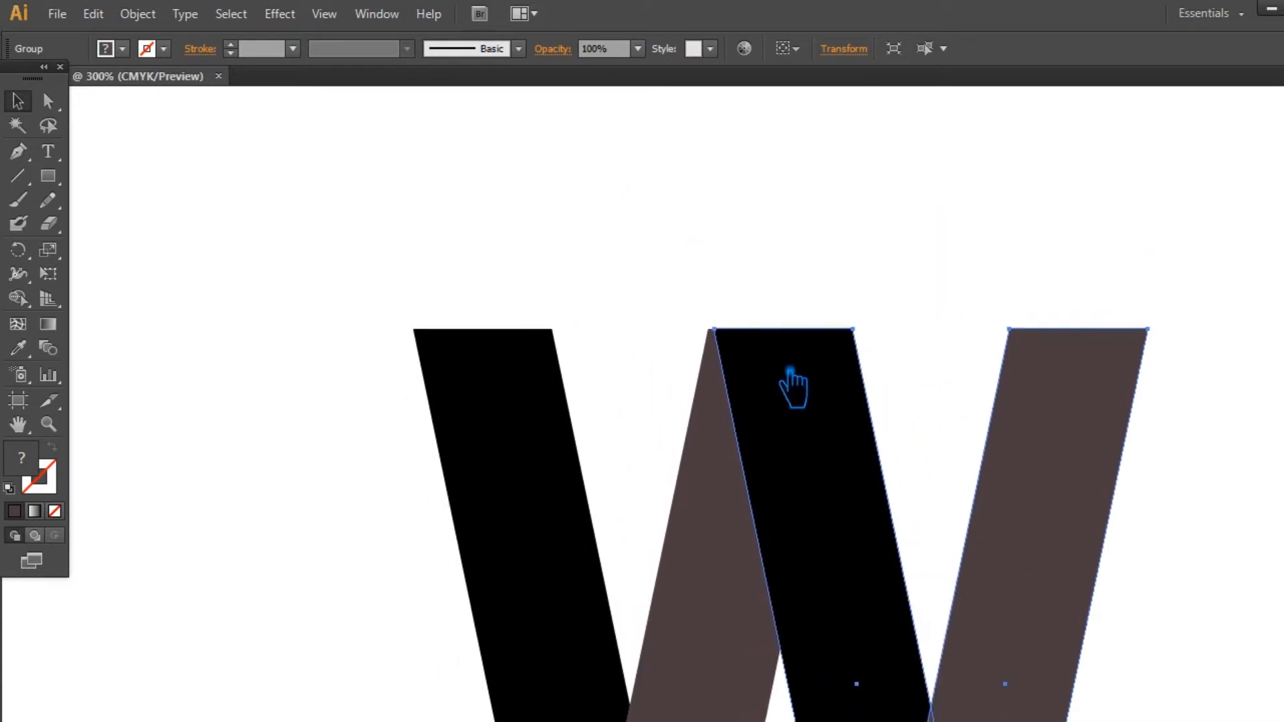
key(ctrl+plus)
key(ctrl+plus)
key(ctrl+plus)
key(ctrl+plus)
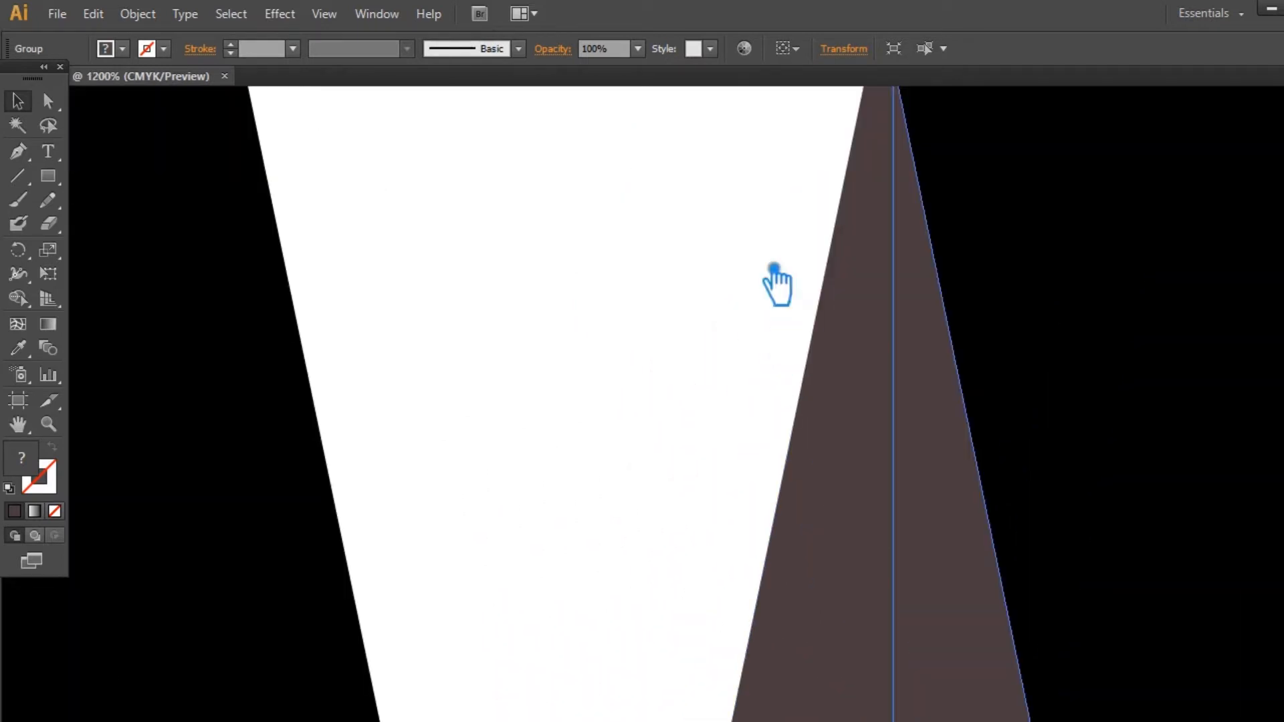
drag(778, 323, 710, 440)
click(581, 291)
drag(893, 273, 873, 276)
click(650, 271)
Step: Readjust the second V horizontally so its top-left corner meets the top-left corner of the first V's brown bar
key(ctrl+minus)
key(ctrl+minus)
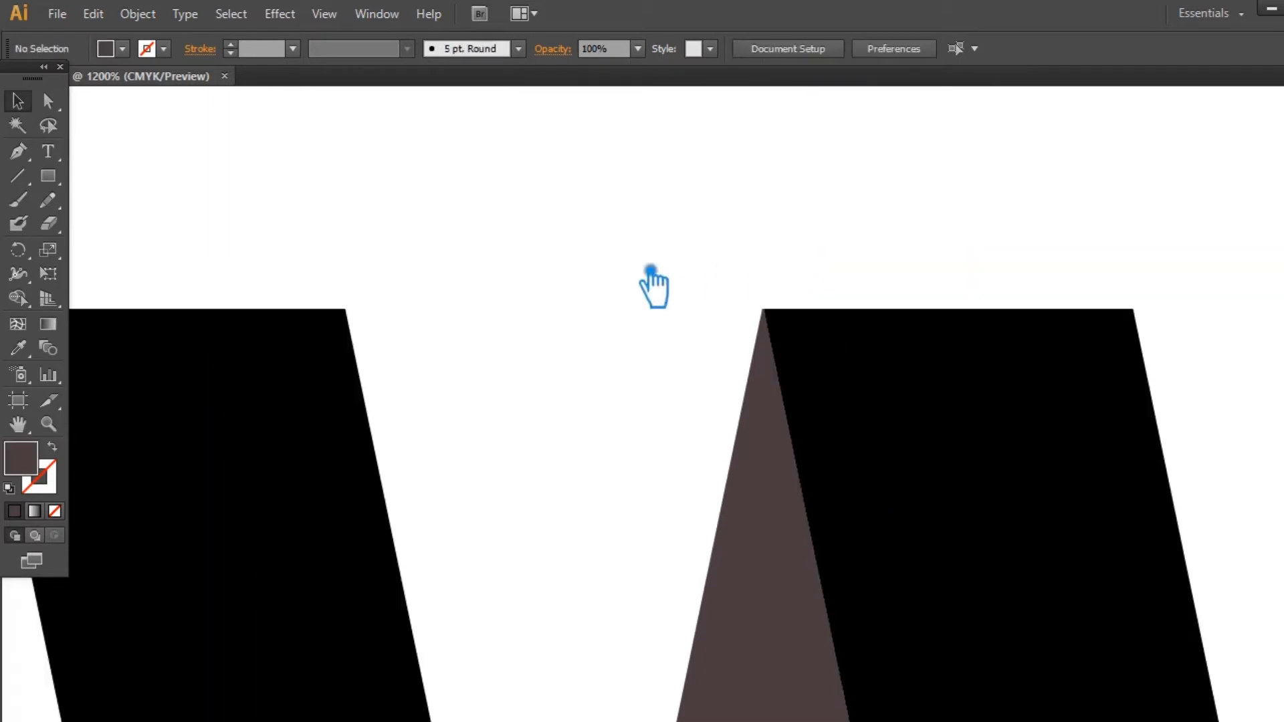
key(ctrl+plus)
key(ctrl+plus)
key(ctrl+plus)
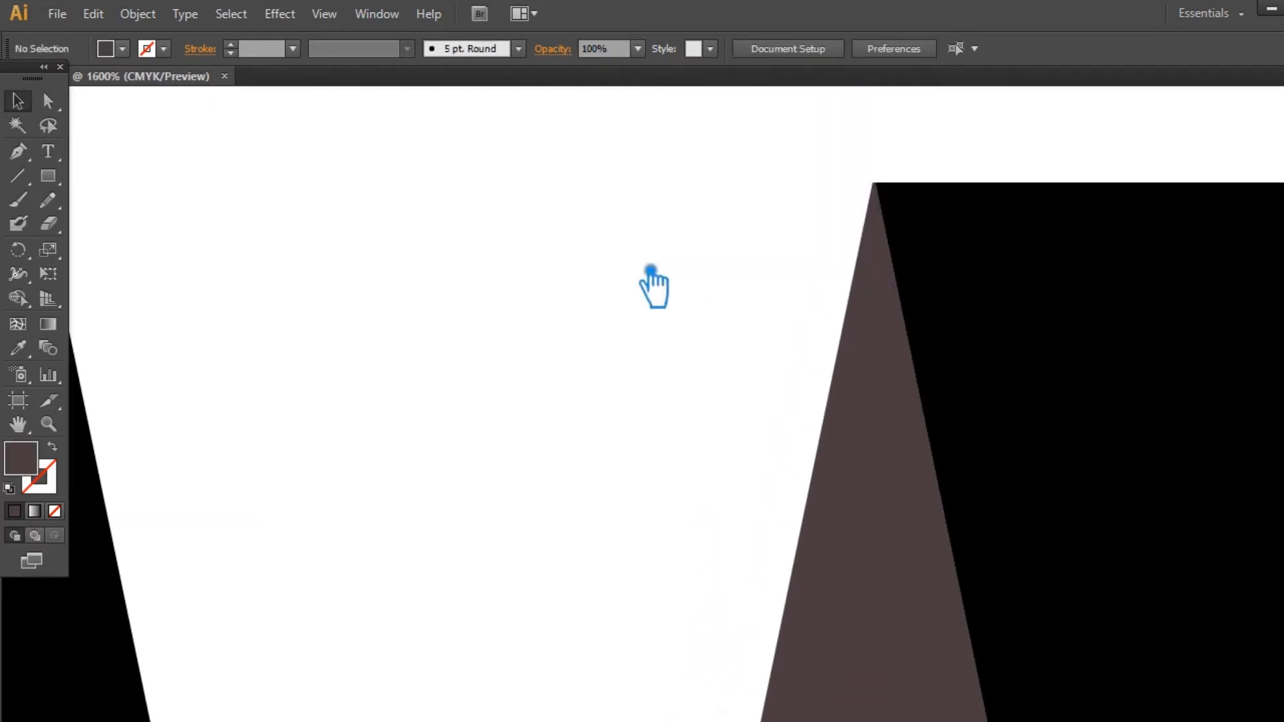
drag(1012, 260, 1048, 260)
click(668, 265)
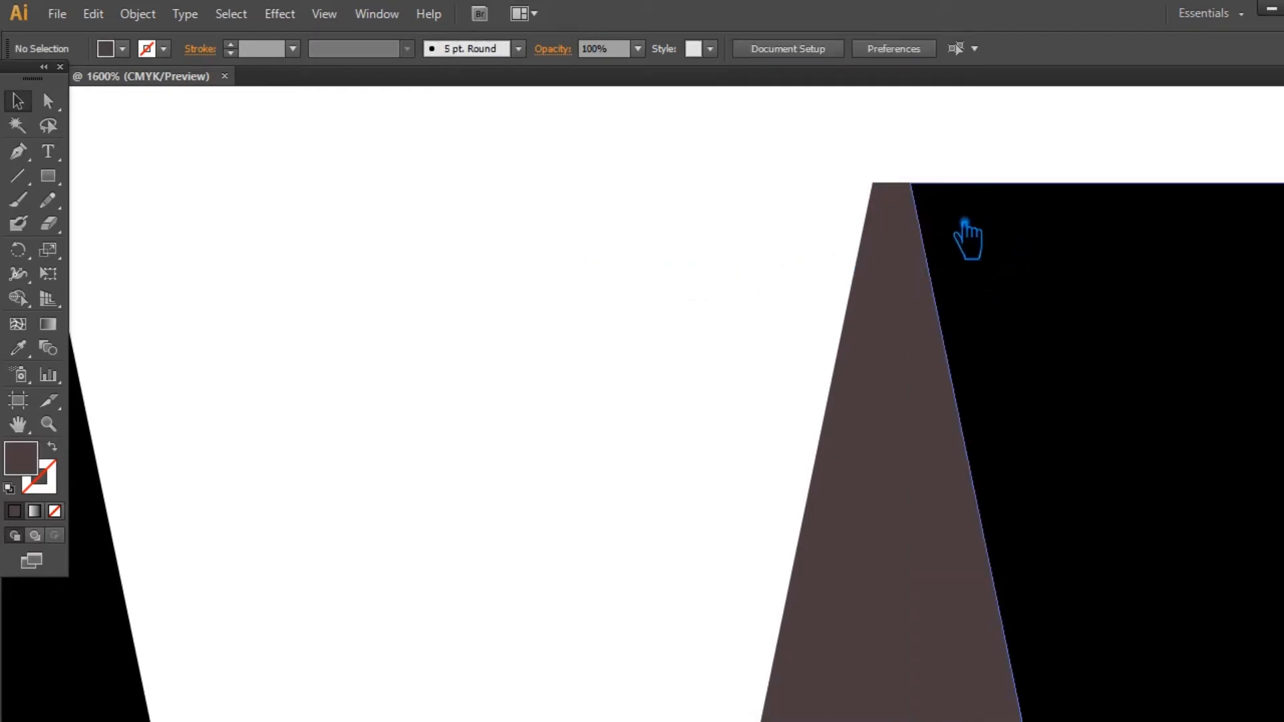
drag(952, 219, 923, 219)
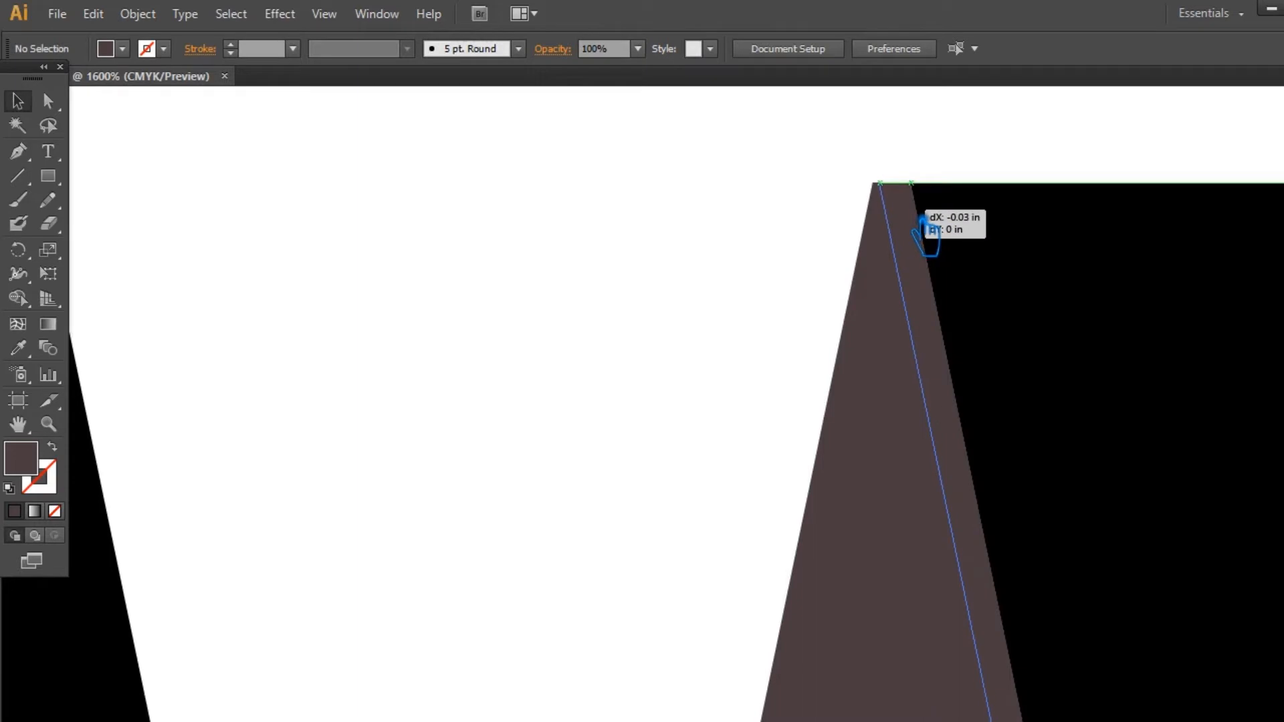
mouse_move(921, 220)
mouse_down()
mouse_move(1041, 236)
mouse_move(911, 210)
mouse_up()
click(622, 247)
click(467, 227)
click(626, 224)
Step: Group the two V shapes into a single W and move it to the left on the artboard
key(ctrl+minus)
key(ctrl+minus)
key(ctrl+minus)
key(ctrl+minus)
key(ctrl+minus)
key(ctrl+minus)
key(ctrl+minus)
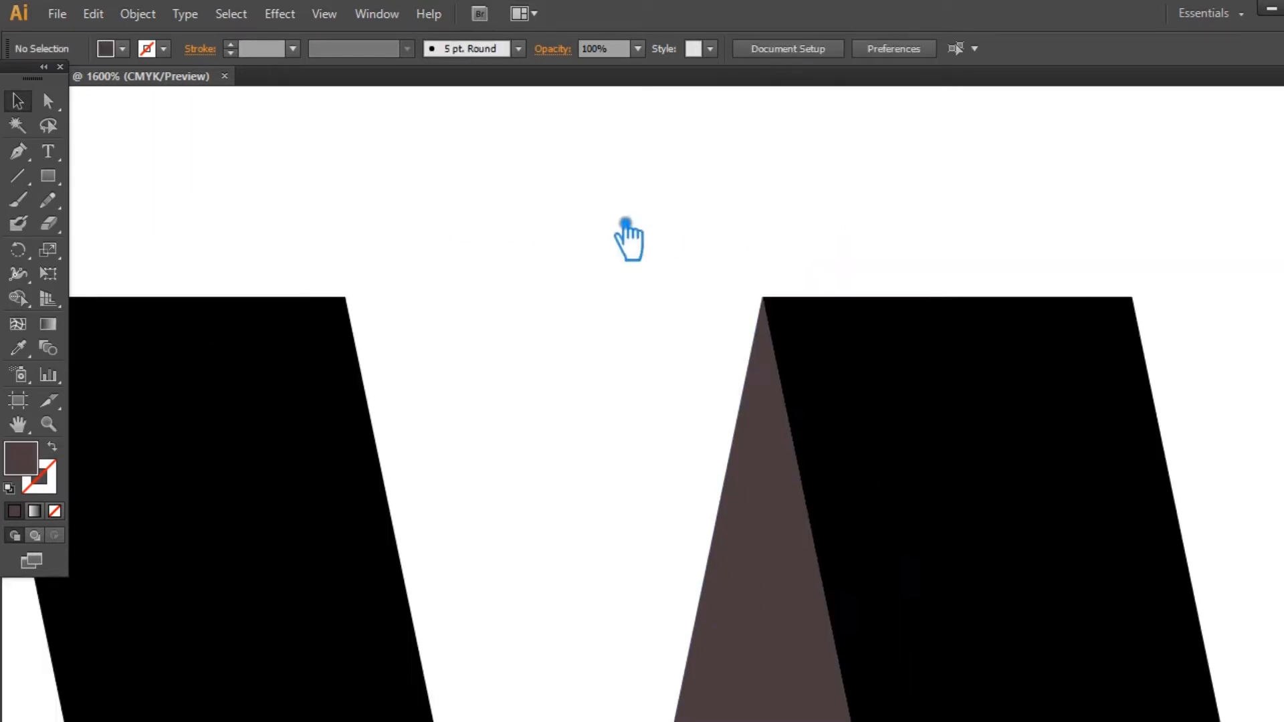
key(p)
scroll(908, 273, down, 3)
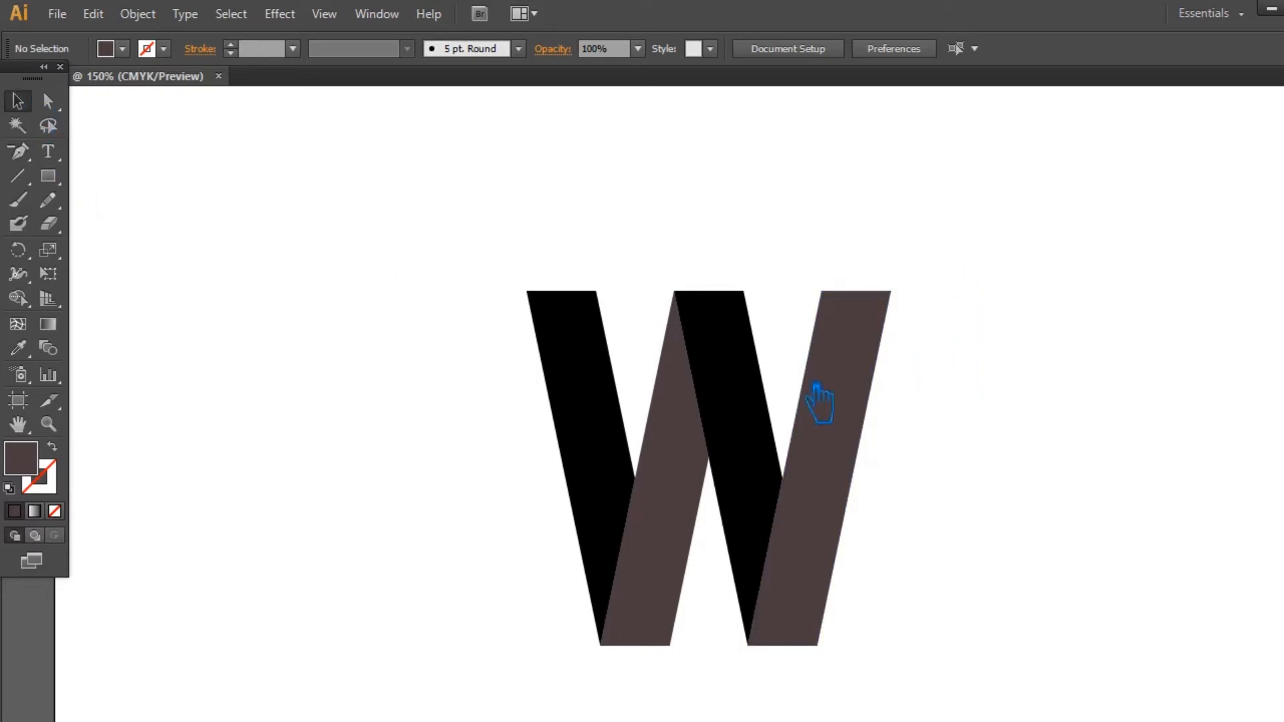
click(568, 448)
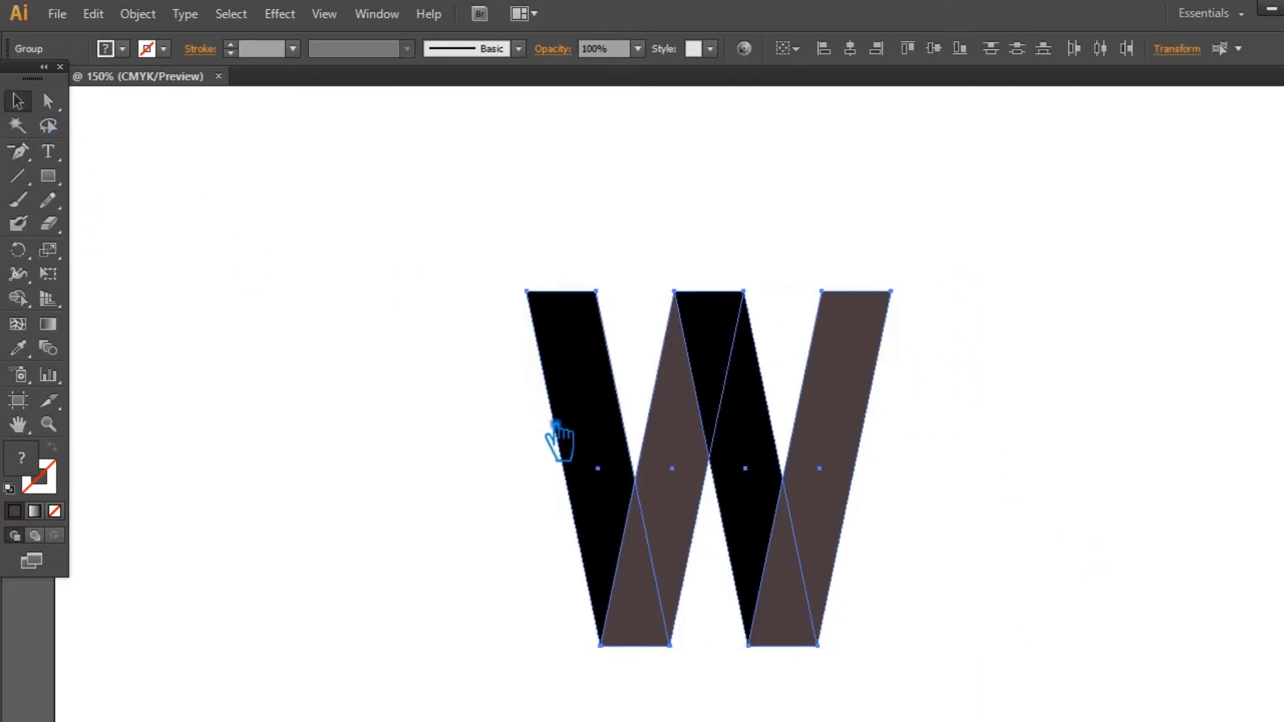
click(1097, 495)
drag(831, 512, 640, 512)
click(891, 504)
click(660, 511)
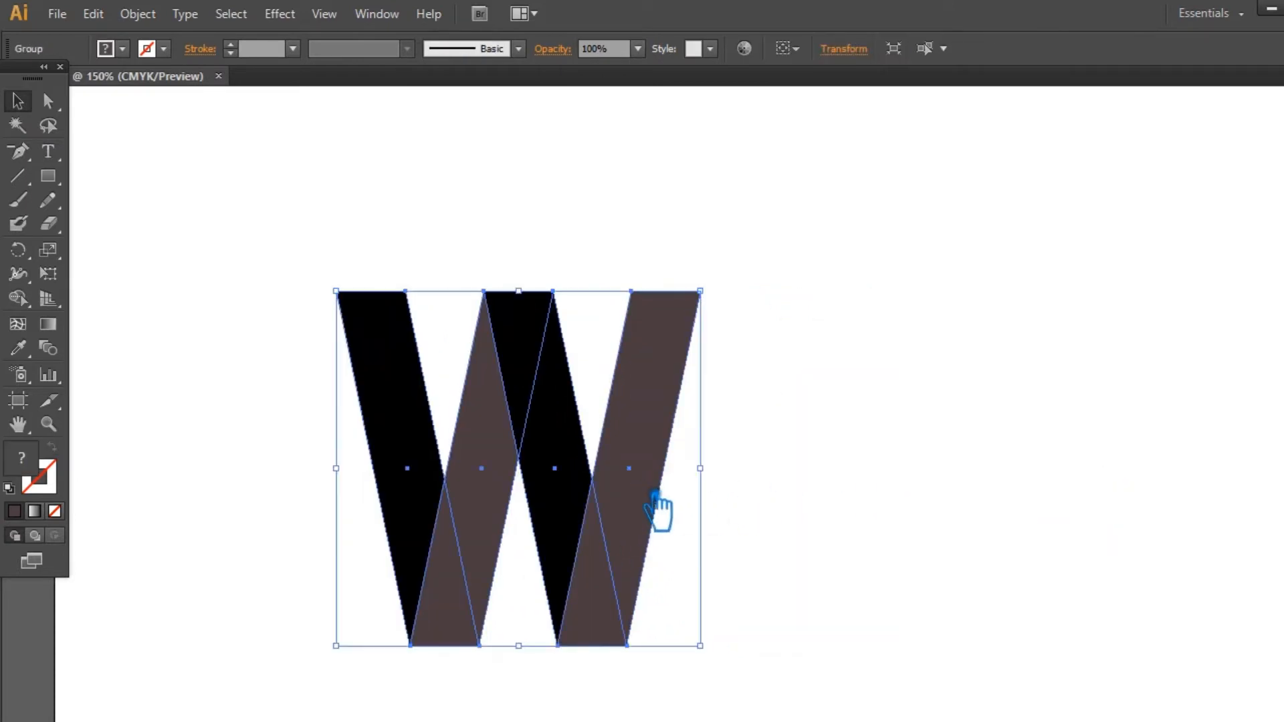
Step: Place a duplicate of the W to the right of the original at the same height
click(940, 492)
drag(588, 493, 977, 488)
click(728, 544)
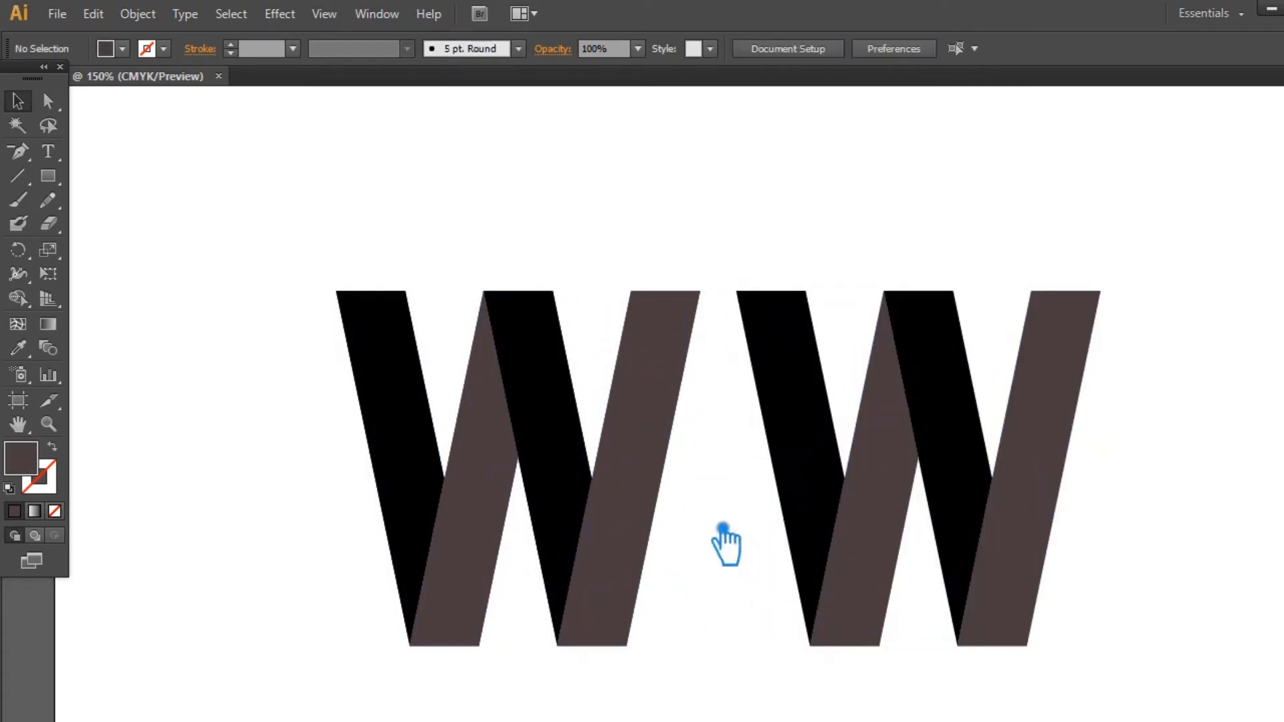
Step: Split the left W along its overlaps with Pathfinder Divide and ungroup the resulting pieces
click(589, 485)
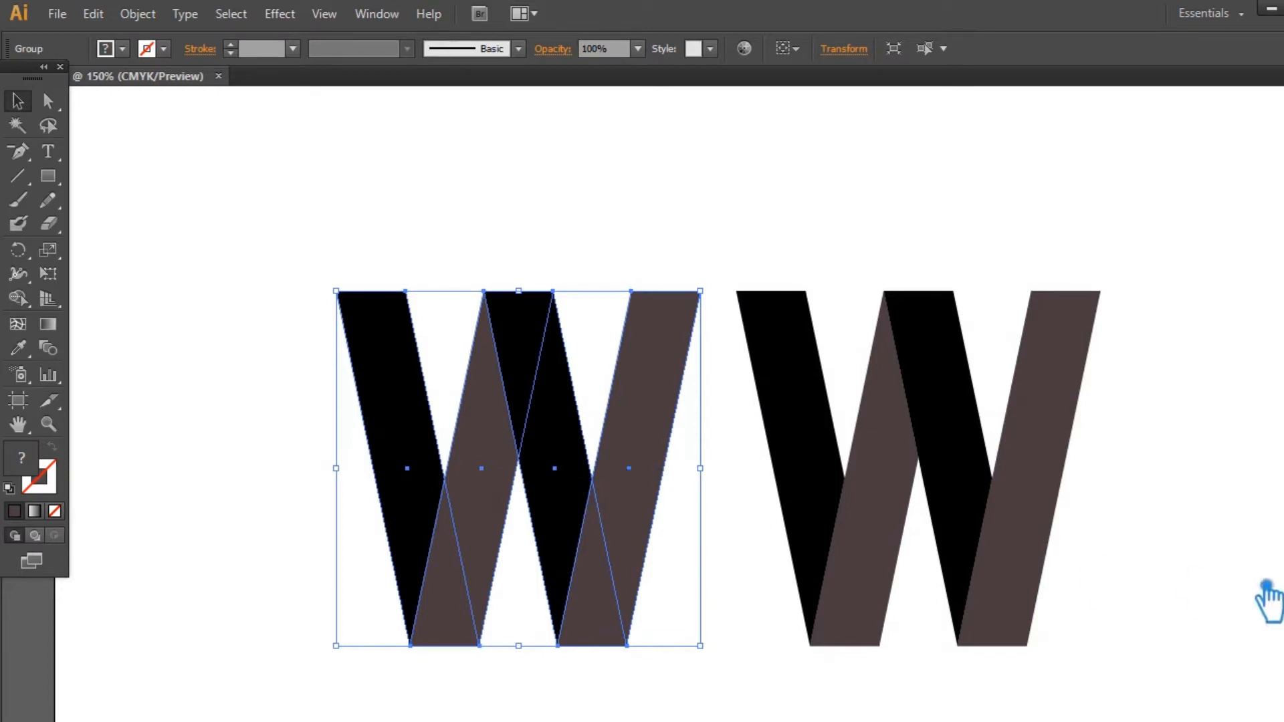
key(ctrl+shift+F9)
click(1113, 586)
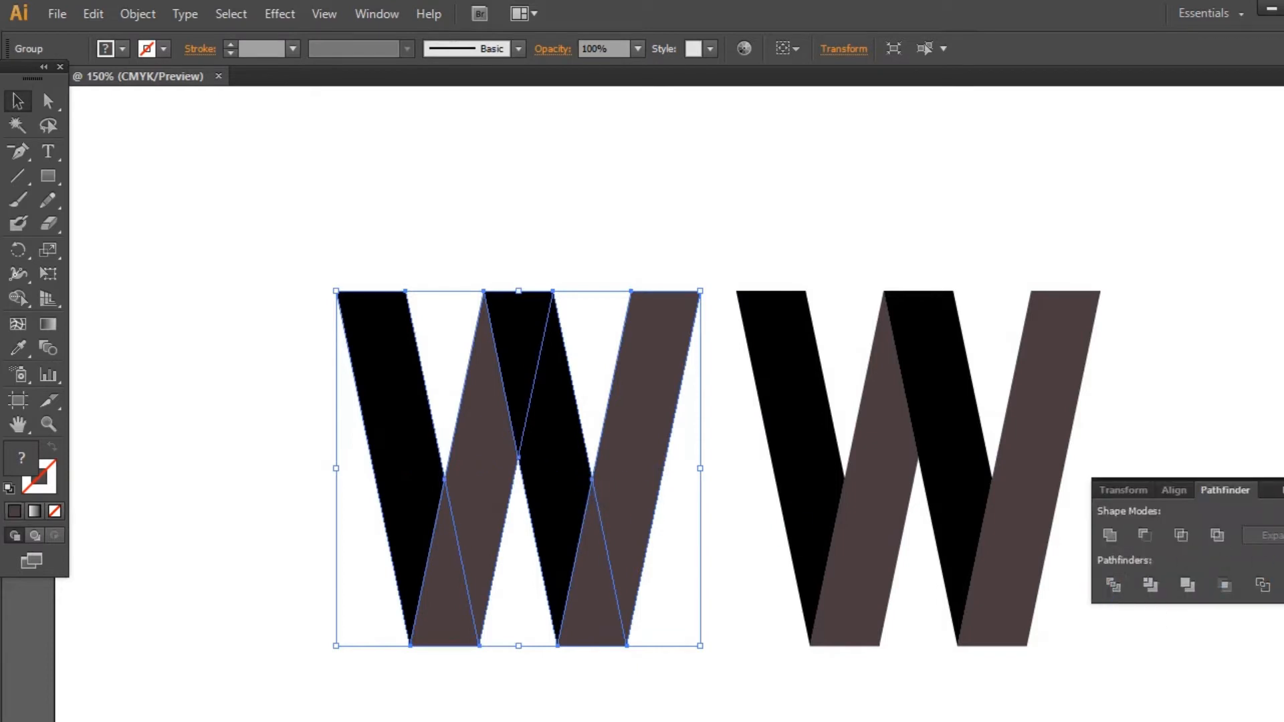
click(1241, 493)
click(442, 583)
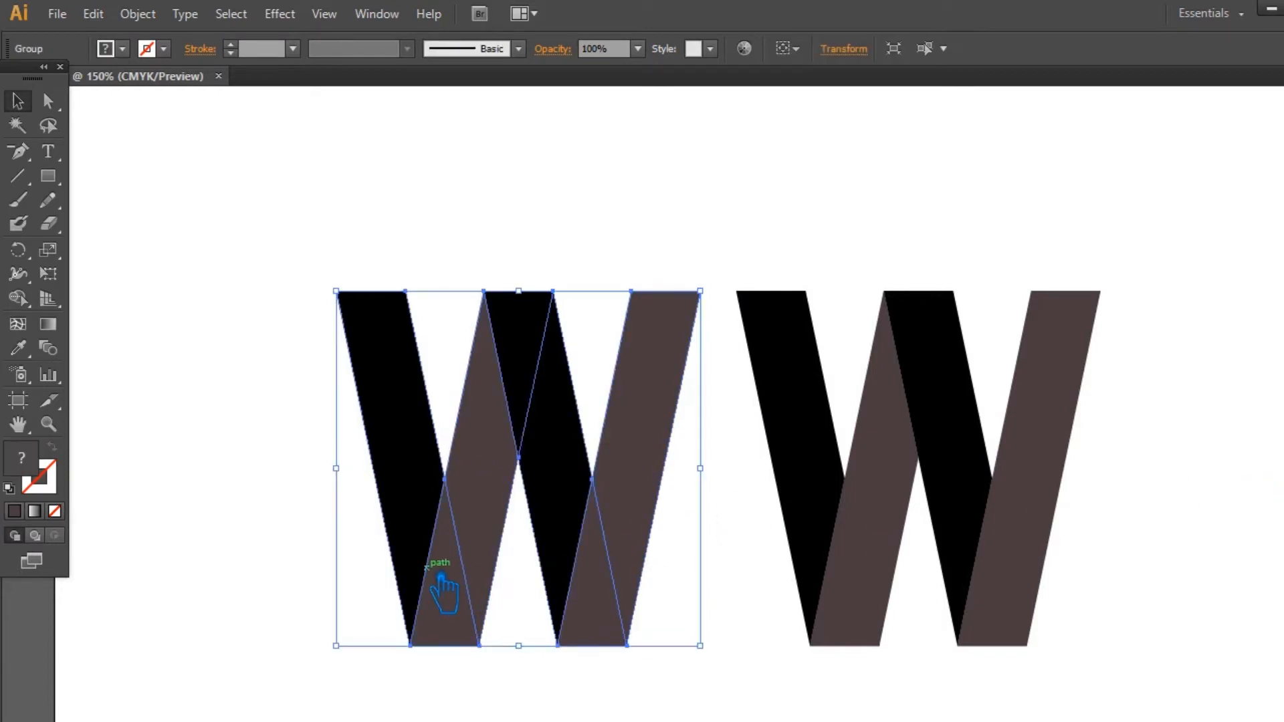
right_click(426, 567)
click(528, 479)
click(252, 488)
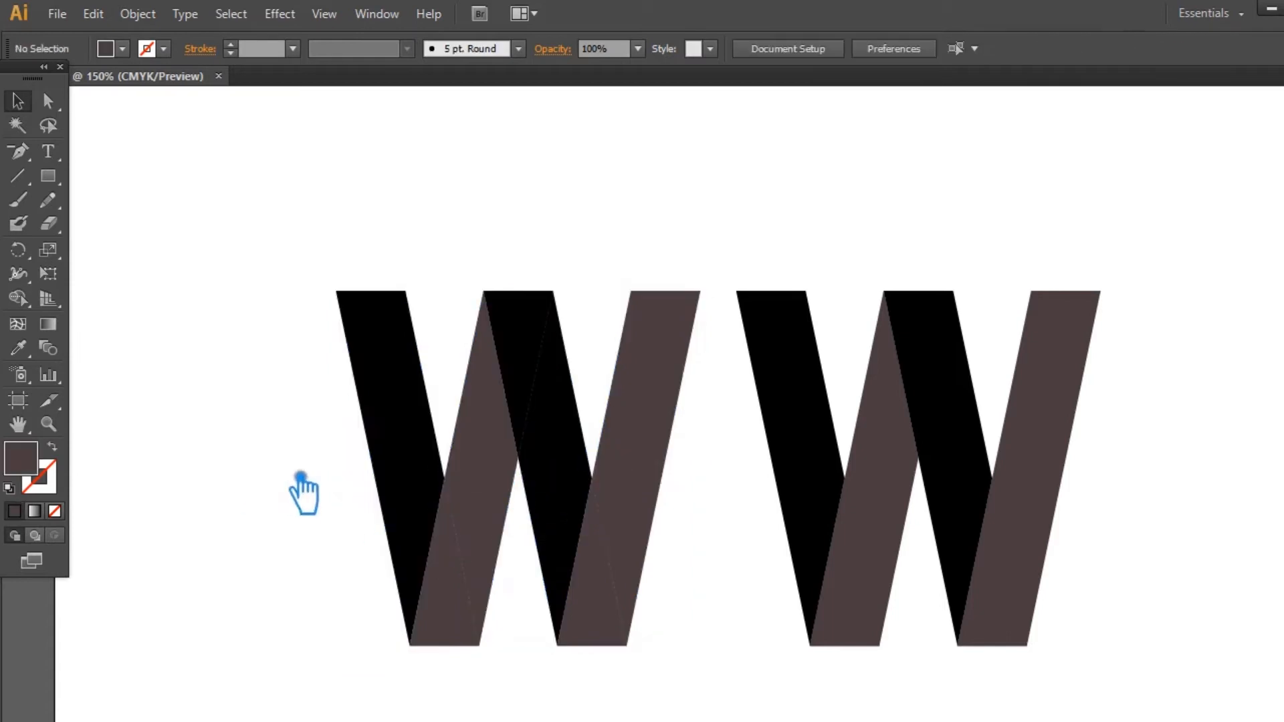
Step: Fill the left W's upward-slanting inner parallelogram with brown #68442A
click(494, 468)
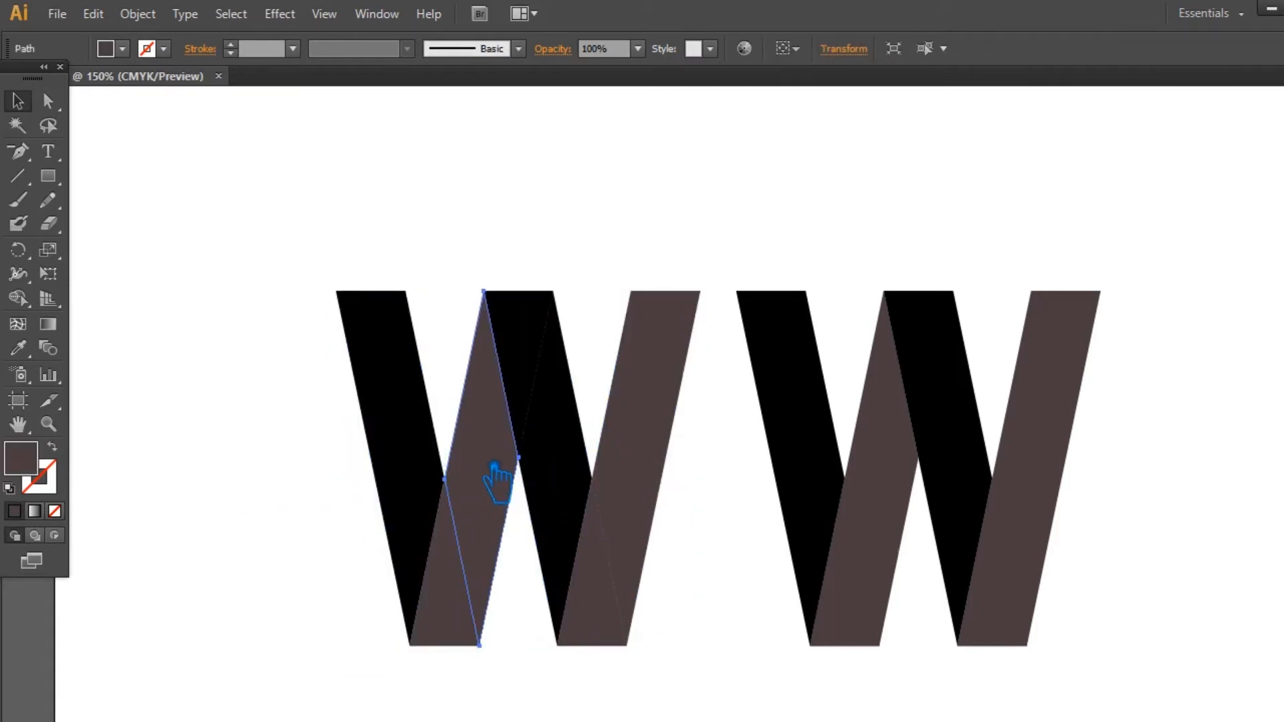
double_click(32, 468)
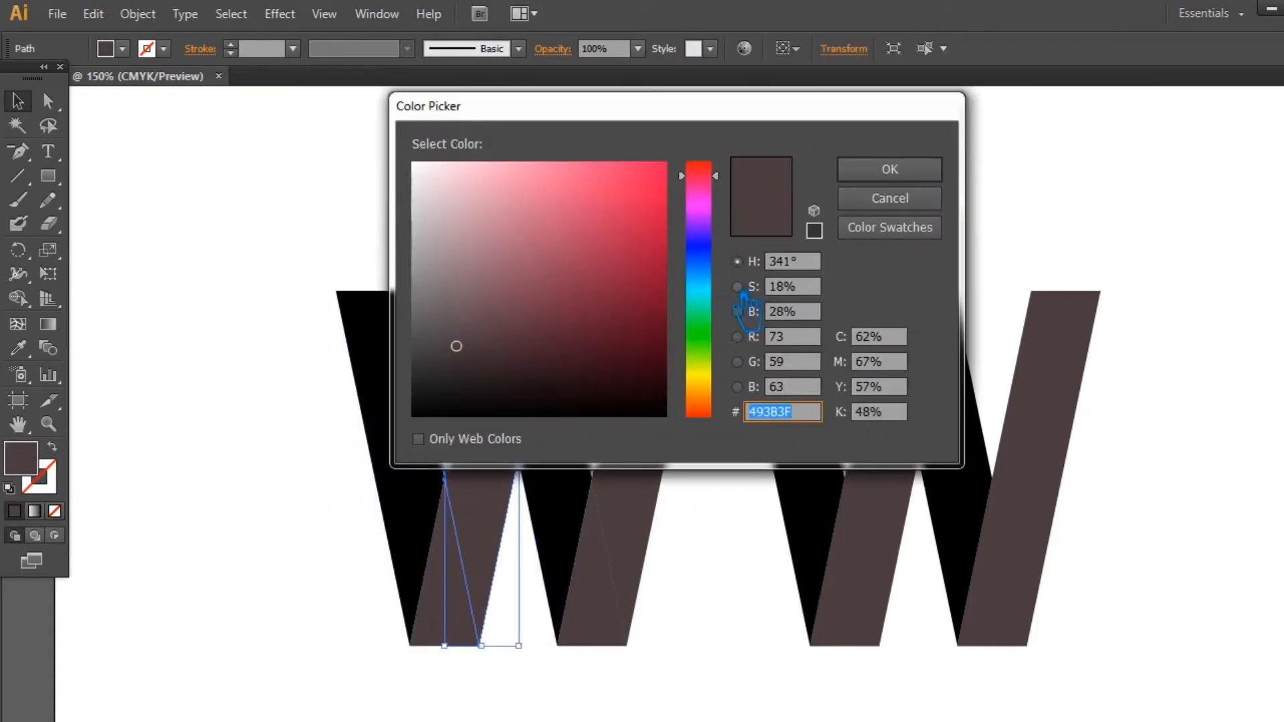
click(715, 388)
drag(717, 401, 717, 412)
mouse_move(592, 348)
mouse_down()
mouse_move(572, 324)
mouse_move(585, 289)
mouse_move(586, 321)
mouse_up()
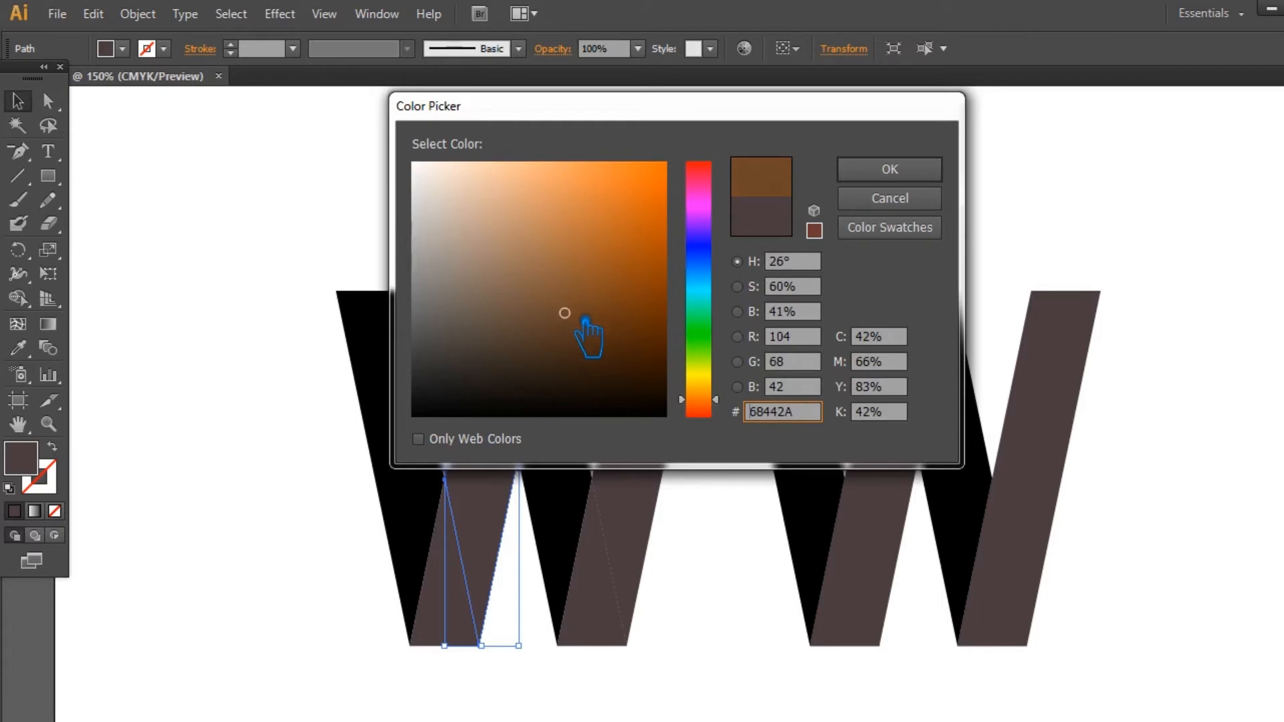
click(889, 170)
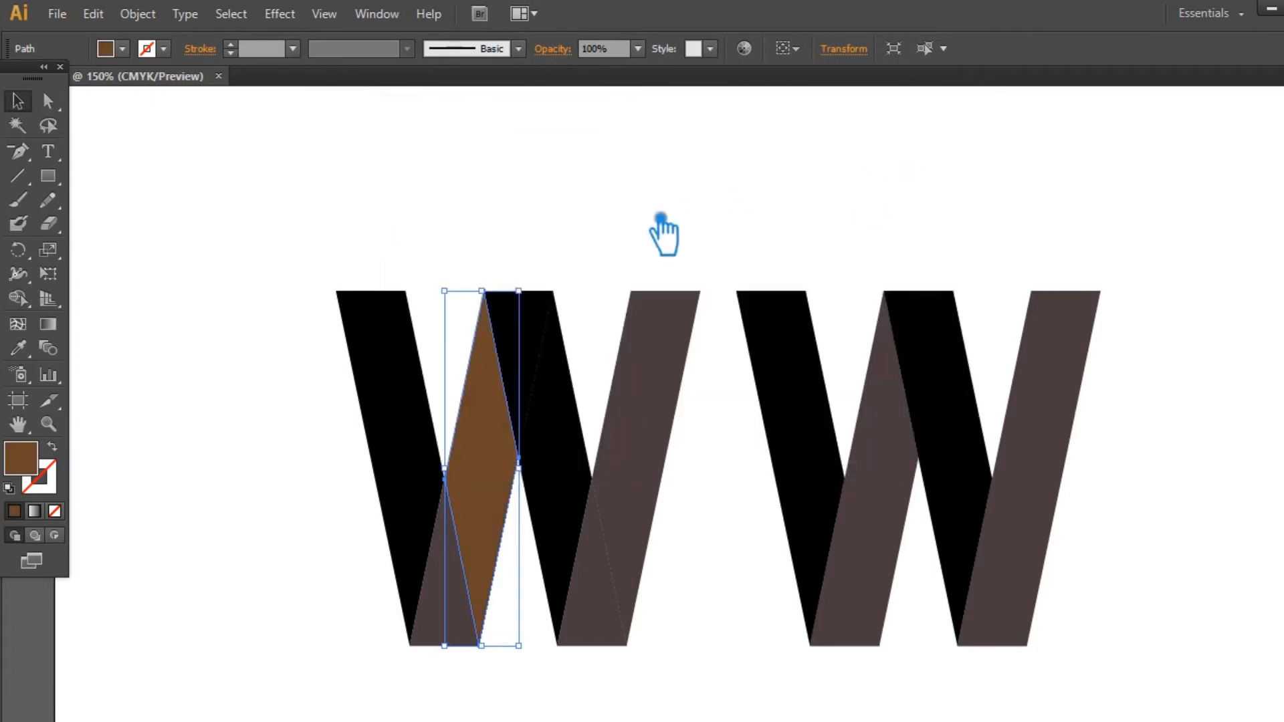
click(590, 331)
Step: Group the left W's three triangular fold pieces and give them the brown fill sampled from the recoloured inner parallelogram
click(469, 600)
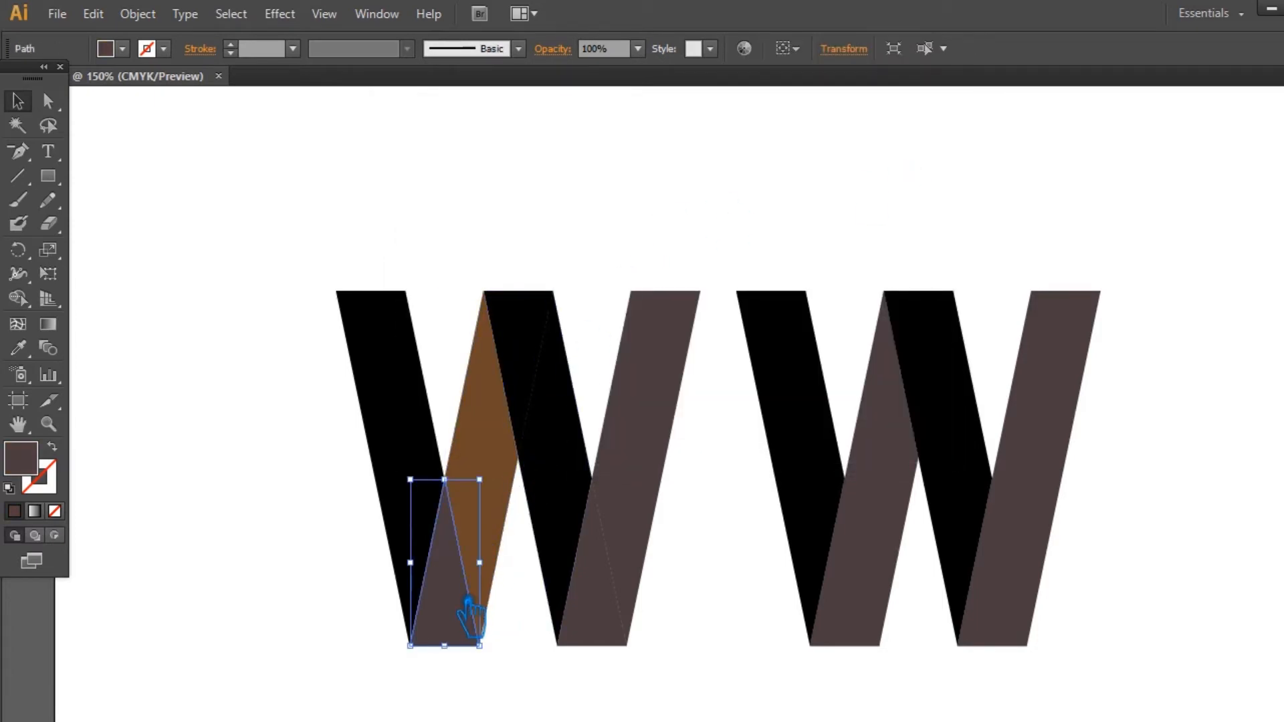
shift+click(532, 340)
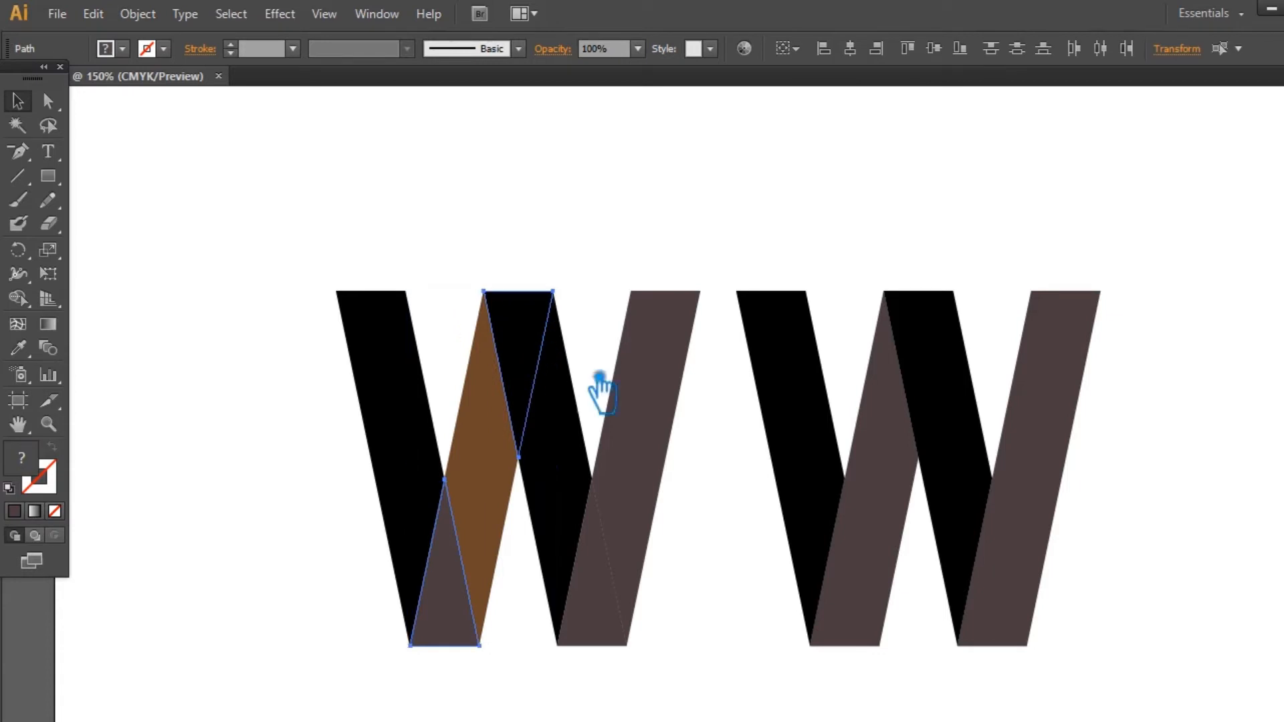
shift+click(614, 602)
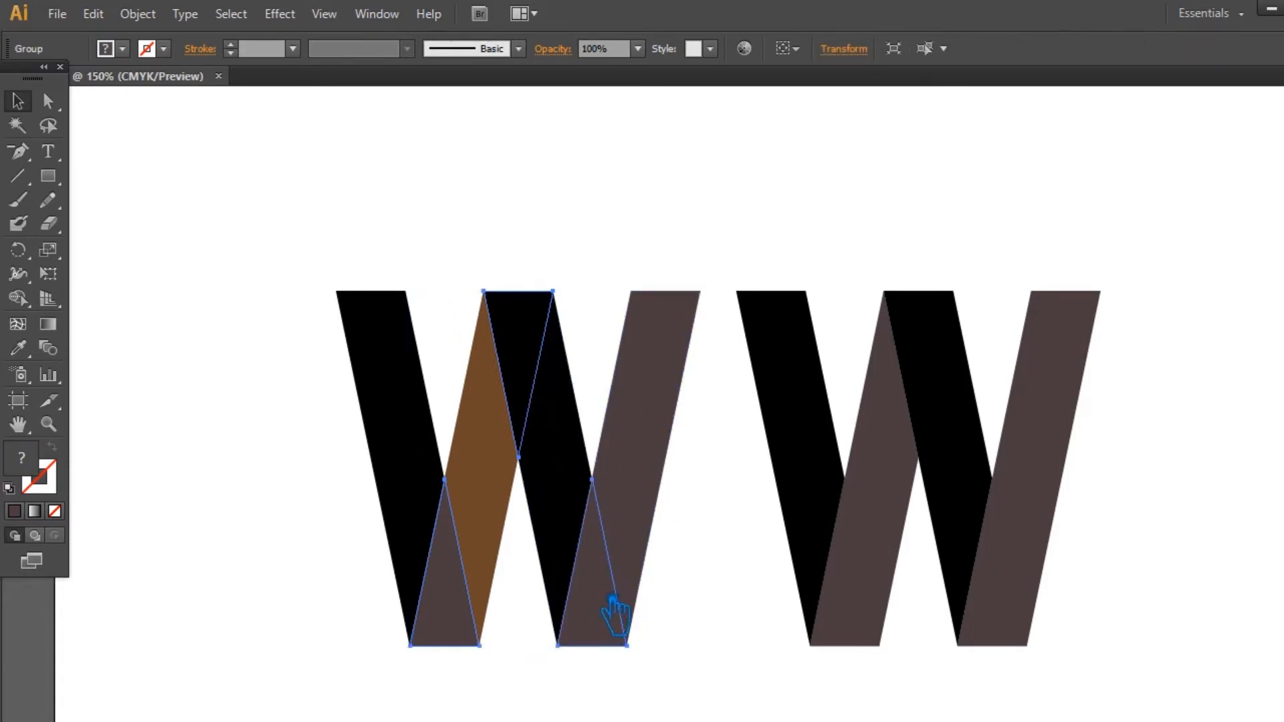
click(27, 349)
click(500, 440)
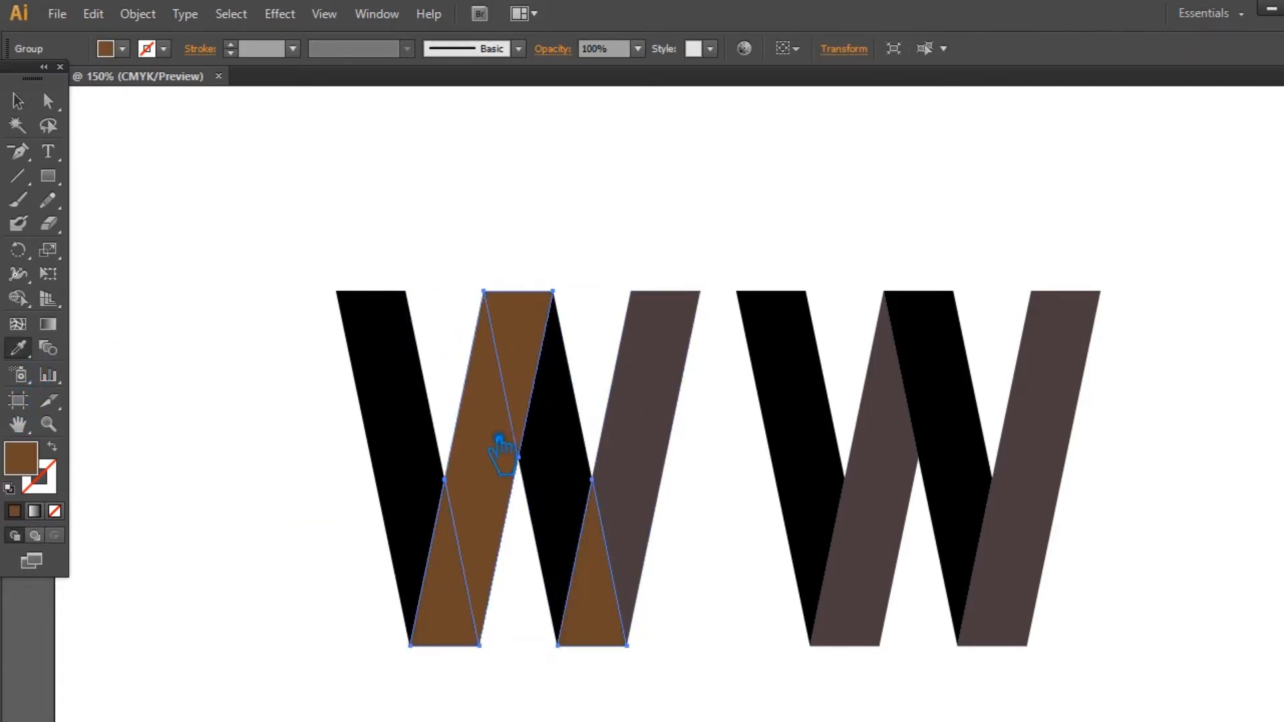
Step: Try a lighter brown fill on the grouped triangles and undo it
double_click(40, 468)
drag(582, 314, 573, 277)
click(890, 170)
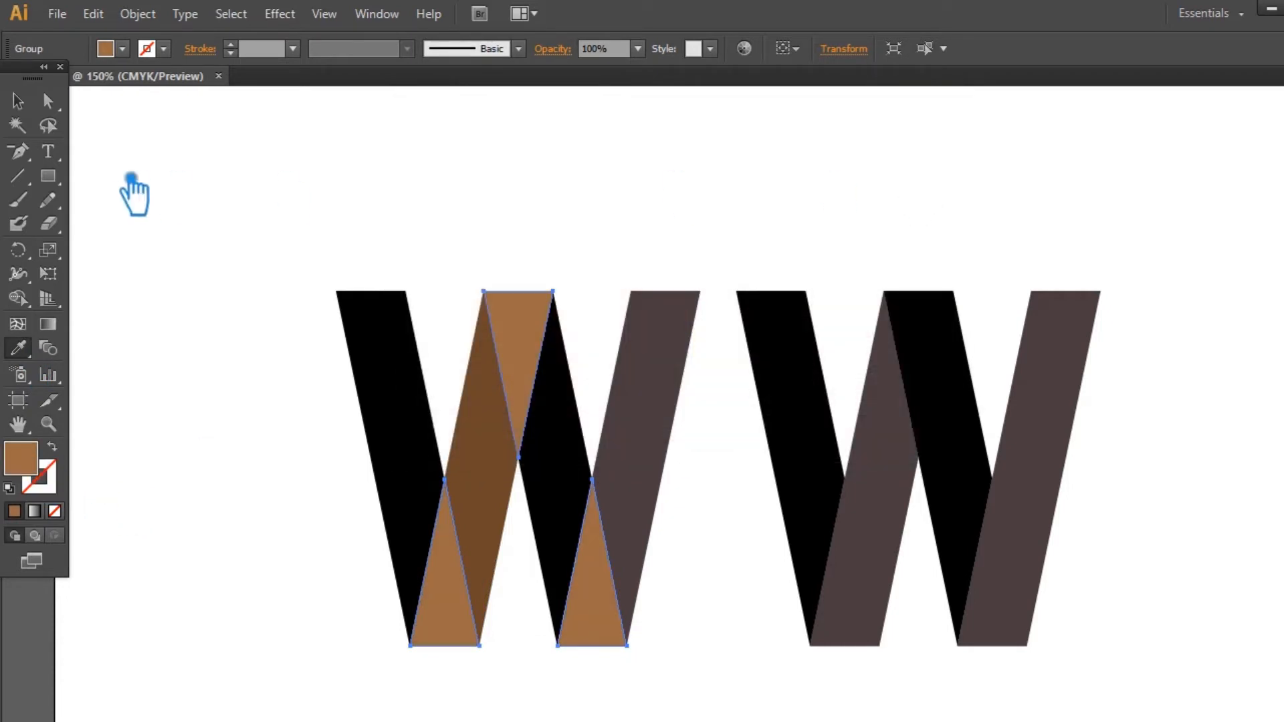
key(ctrl+z)
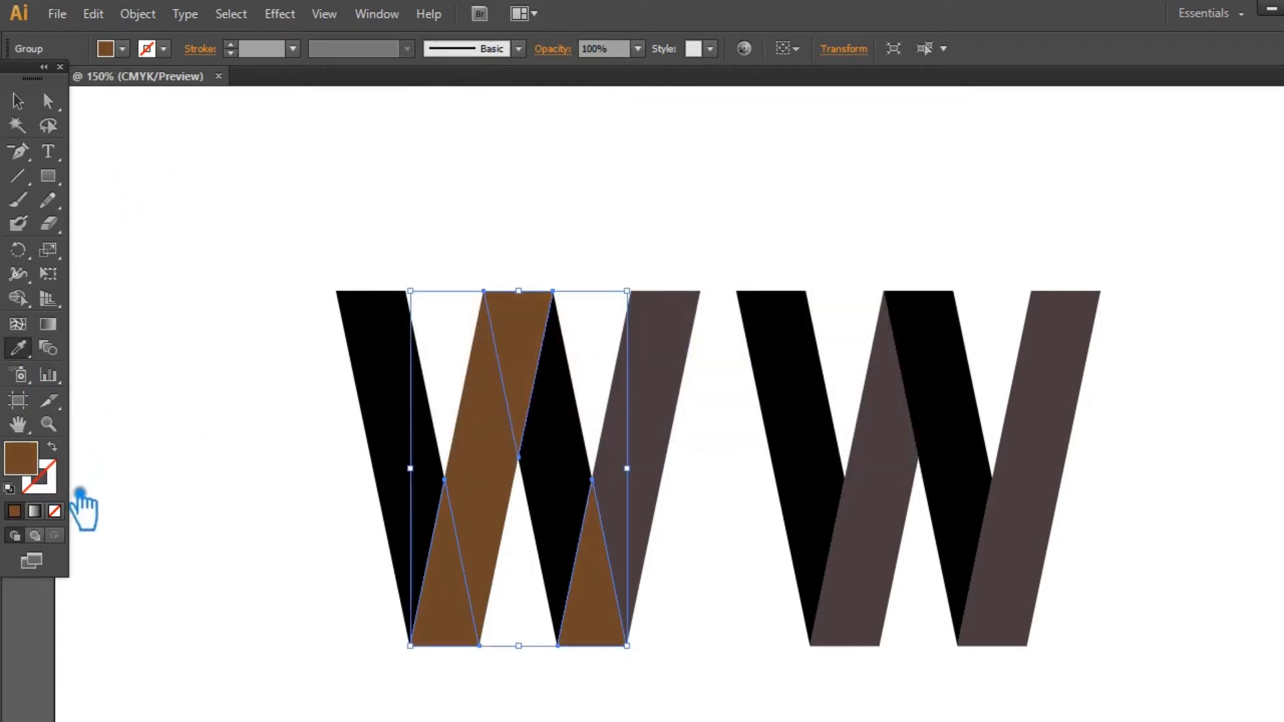
Step: Set the fill of the grouped triangles to lighter brown #82583B
double_click(40, 468)
mouse_move(589, 288)
mouse_down()
mouse_move(581, 329)
mouse_move(572, 294)
mouse_up()
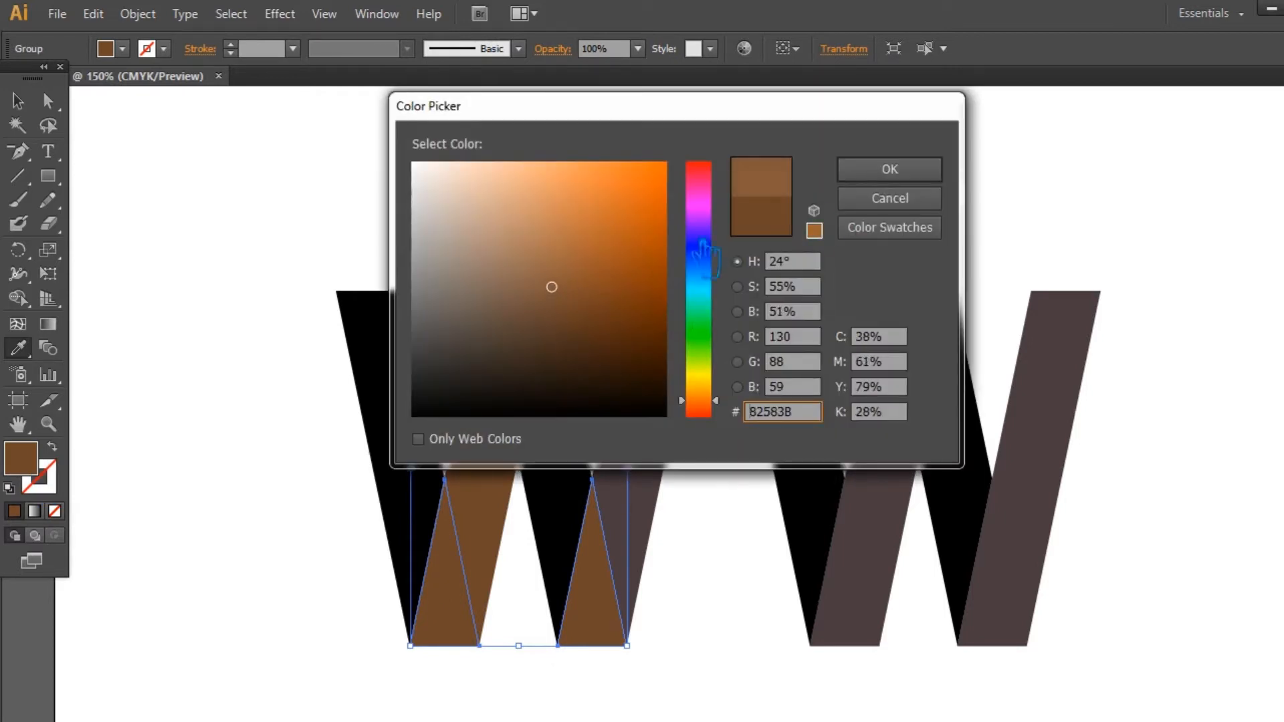
click(921, 171)
click(202, 204)
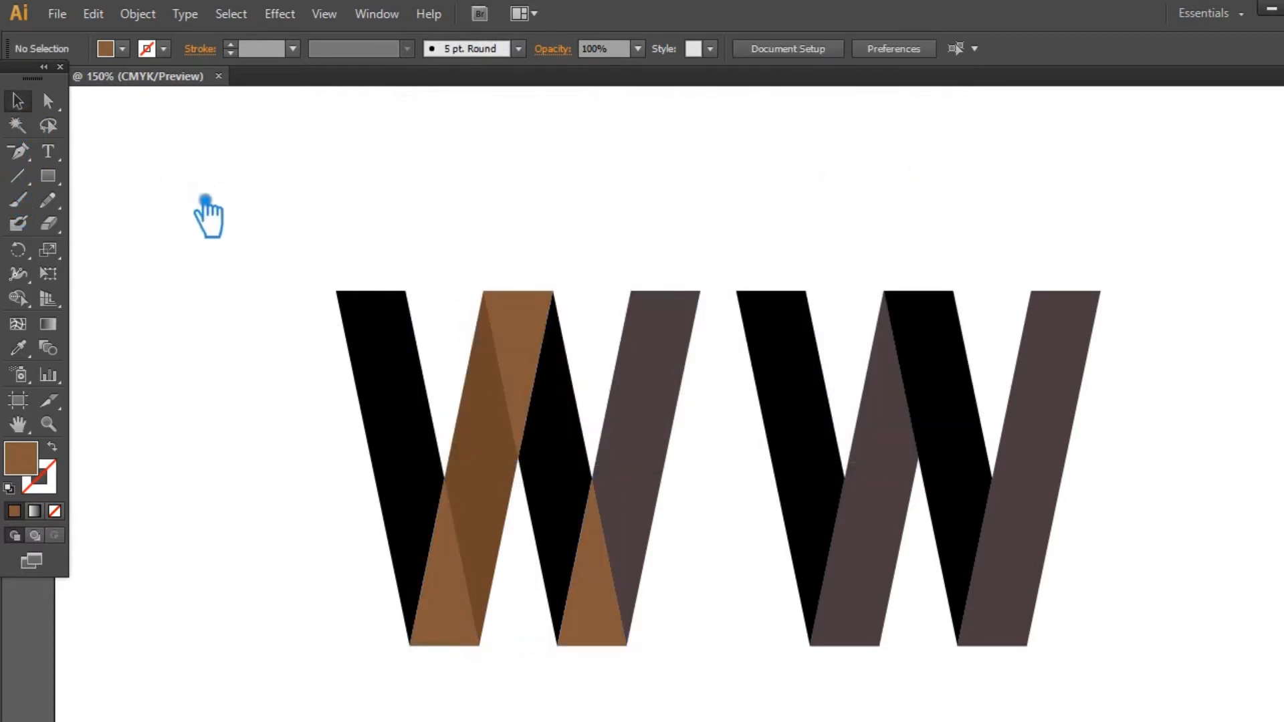
Step: Fill the black inner parallelogram with the brown of the other inner parallelogram and group the two
click(573, 444)
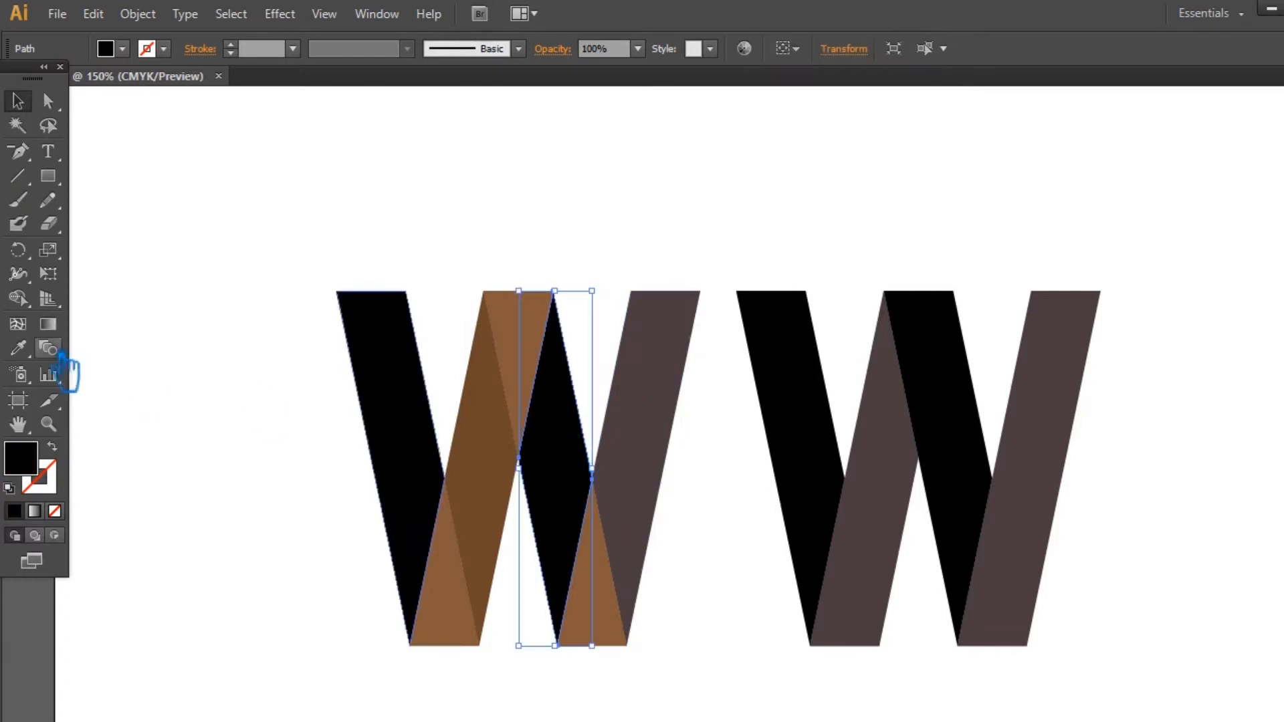
key(i)
click(516, 450)
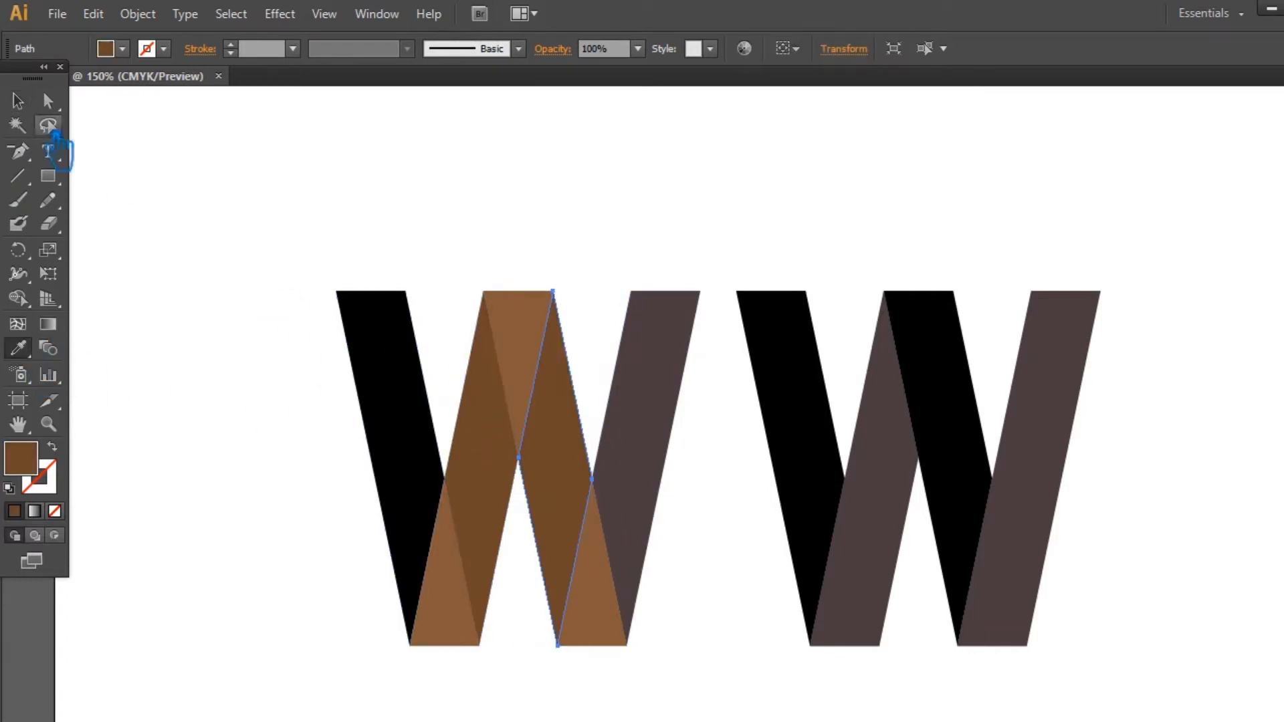
click(20, 102)
shift+click(496, 471)
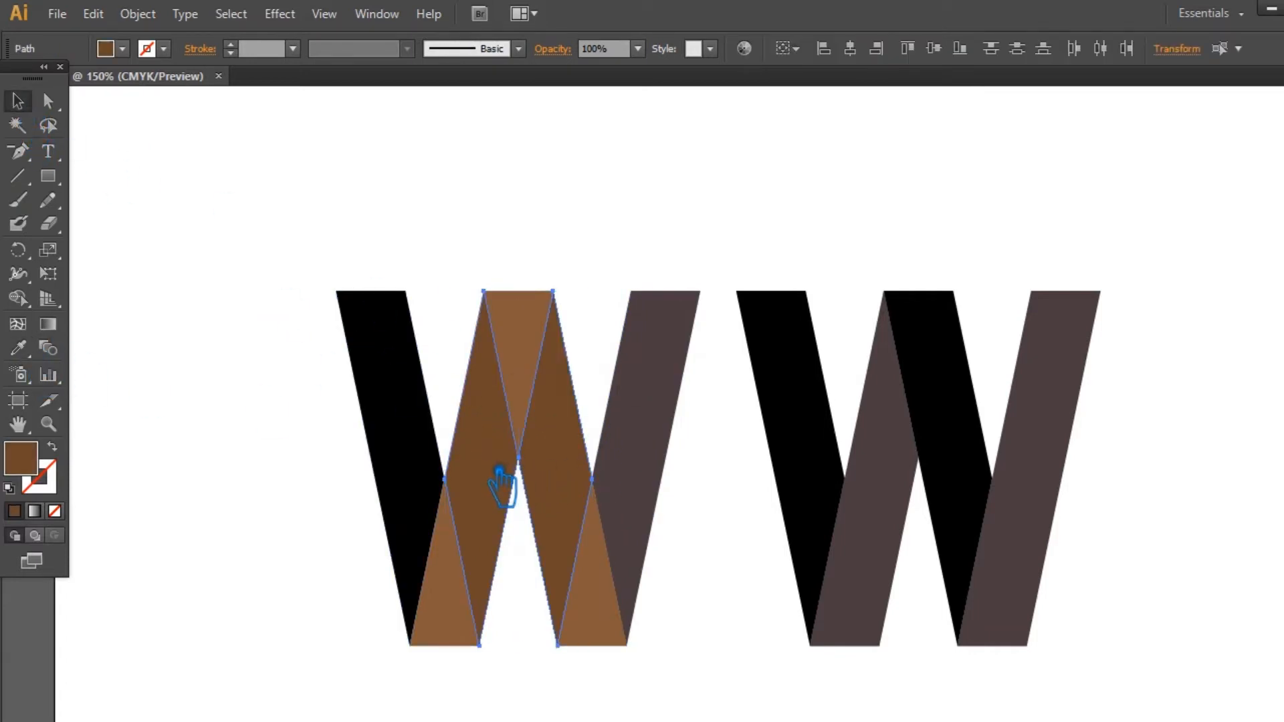
key(ctrl+g)
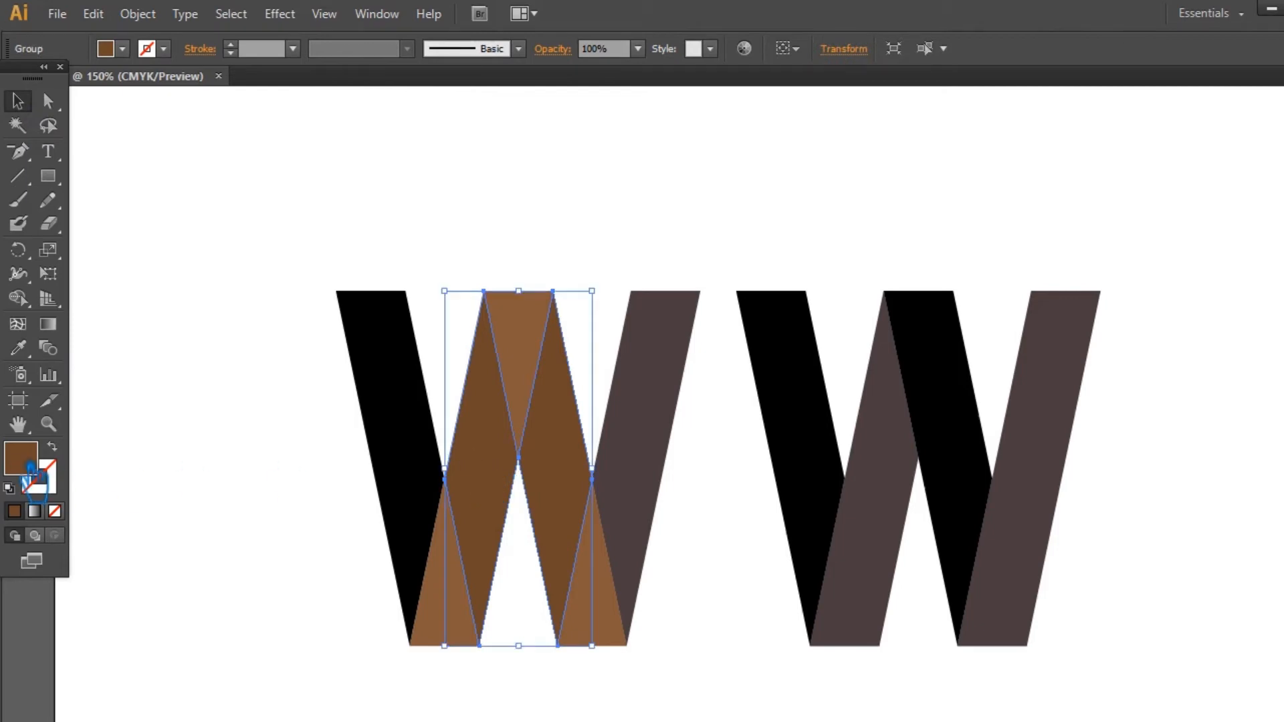
Step: Darken the grouped inner parallelograms' fill to #563722
double_click(30, 470)
click(567, 329)
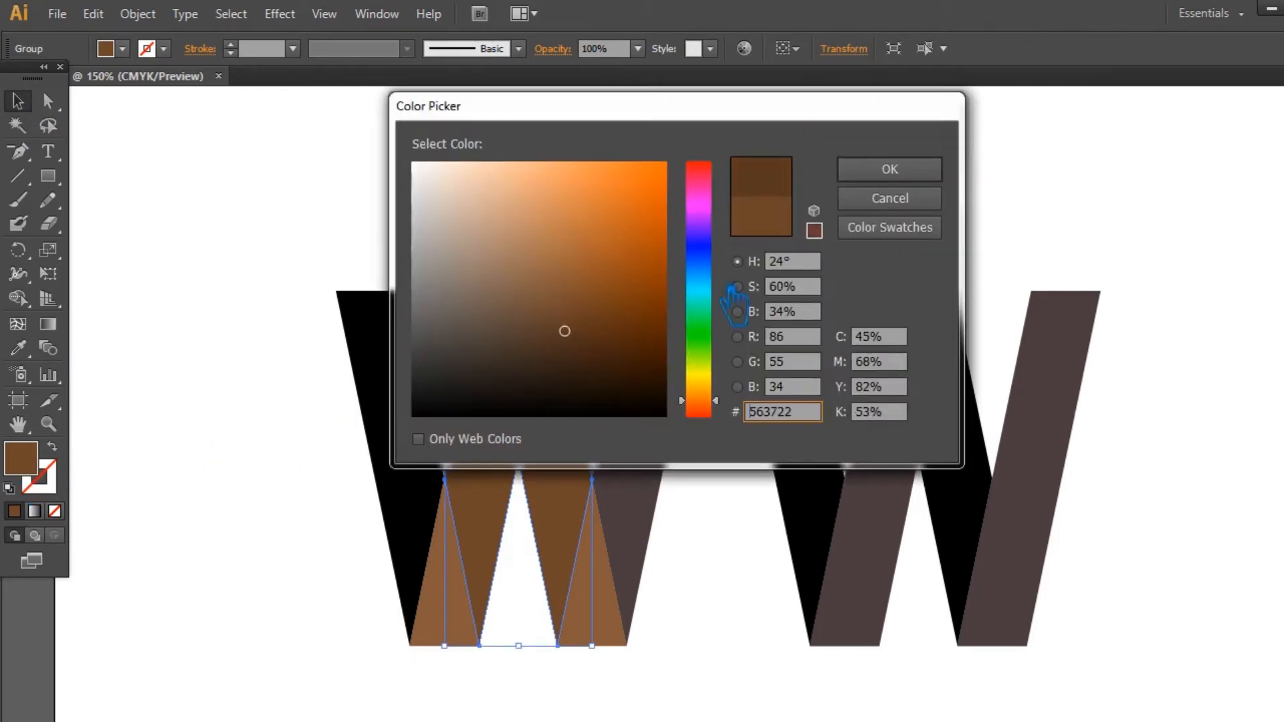
click(893, 171)
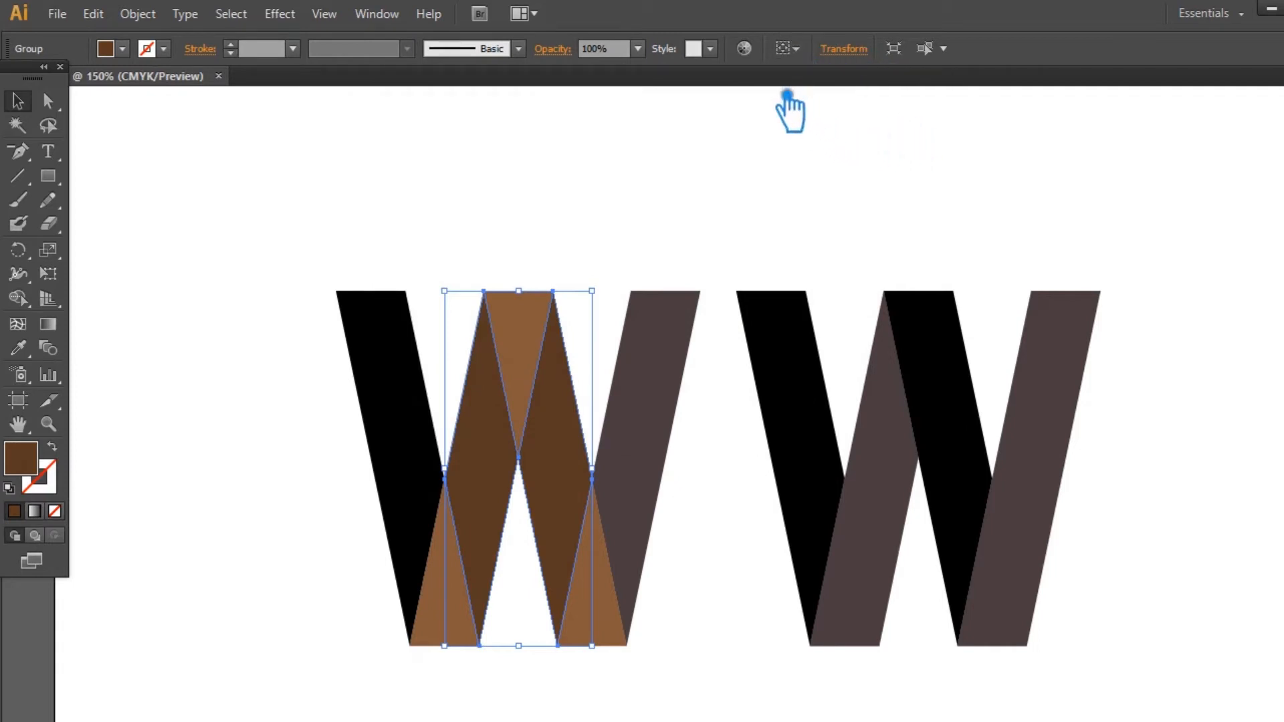
click(637, 220)
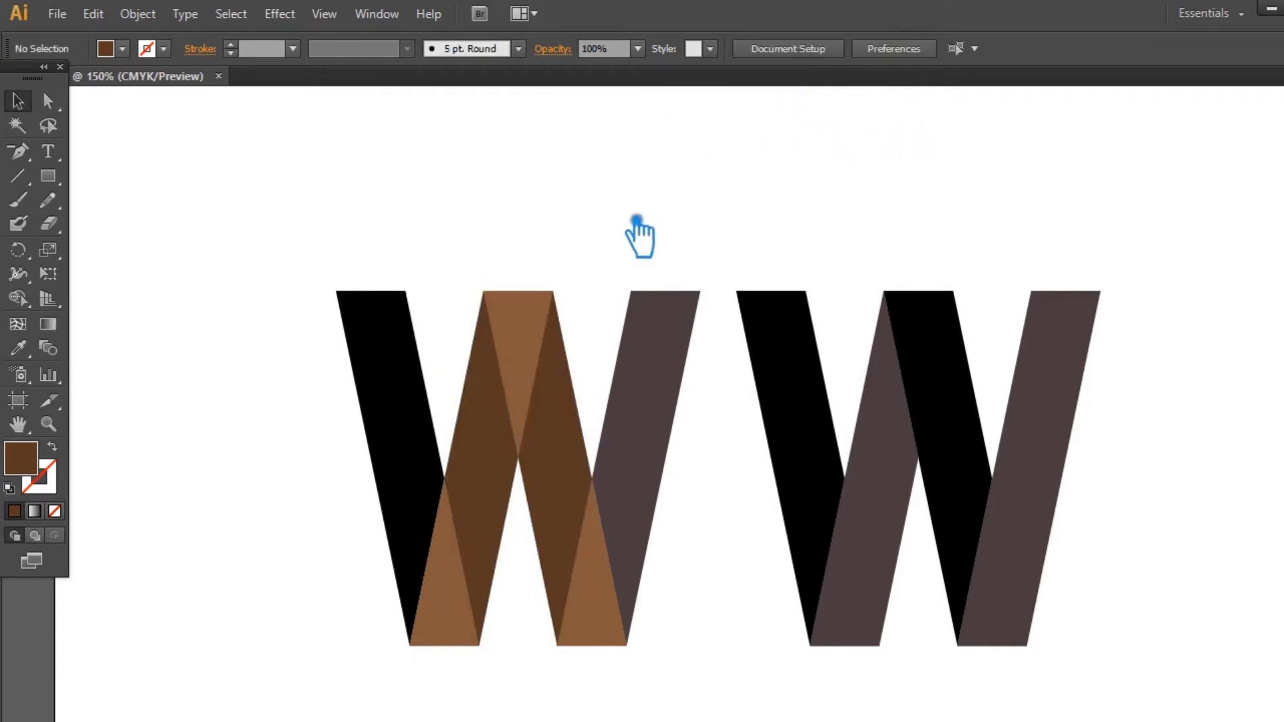
Step: Group the left W's two outer bars and give them the light brown fill sampled from the triangles
click(678, 411)
shift+click(414, 395)
key(ctrl+g)
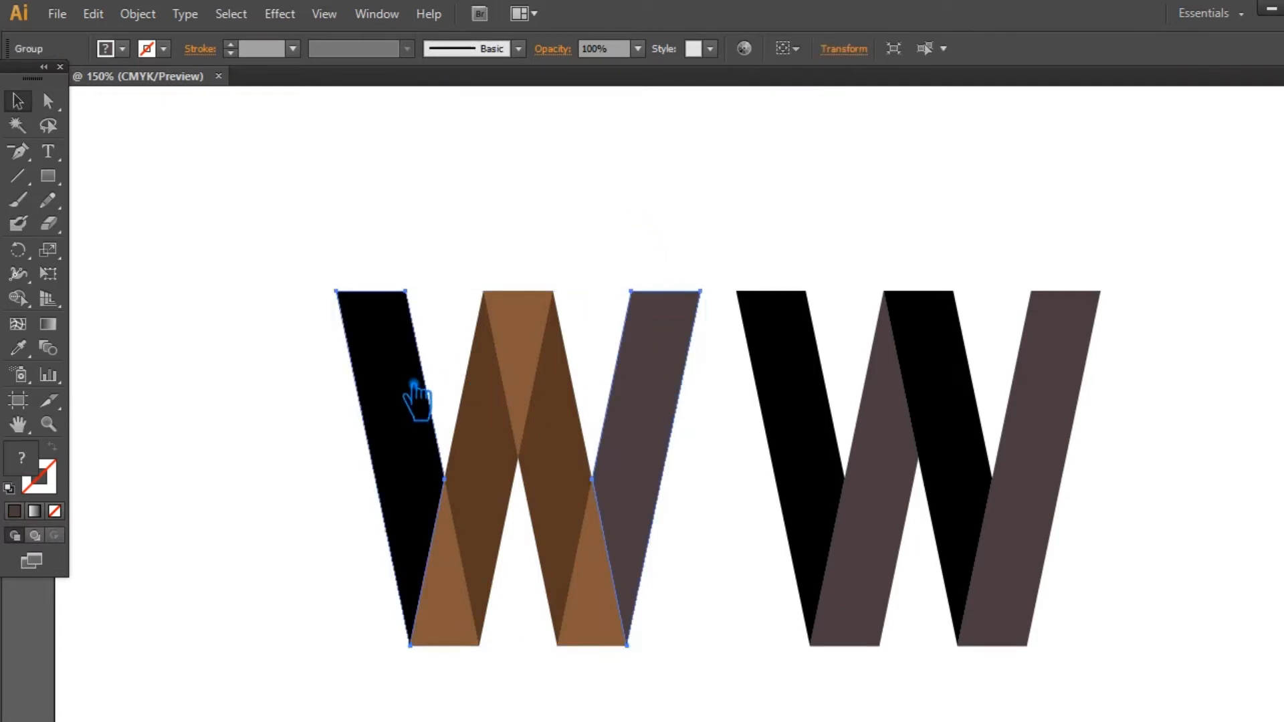
click(541, 358)
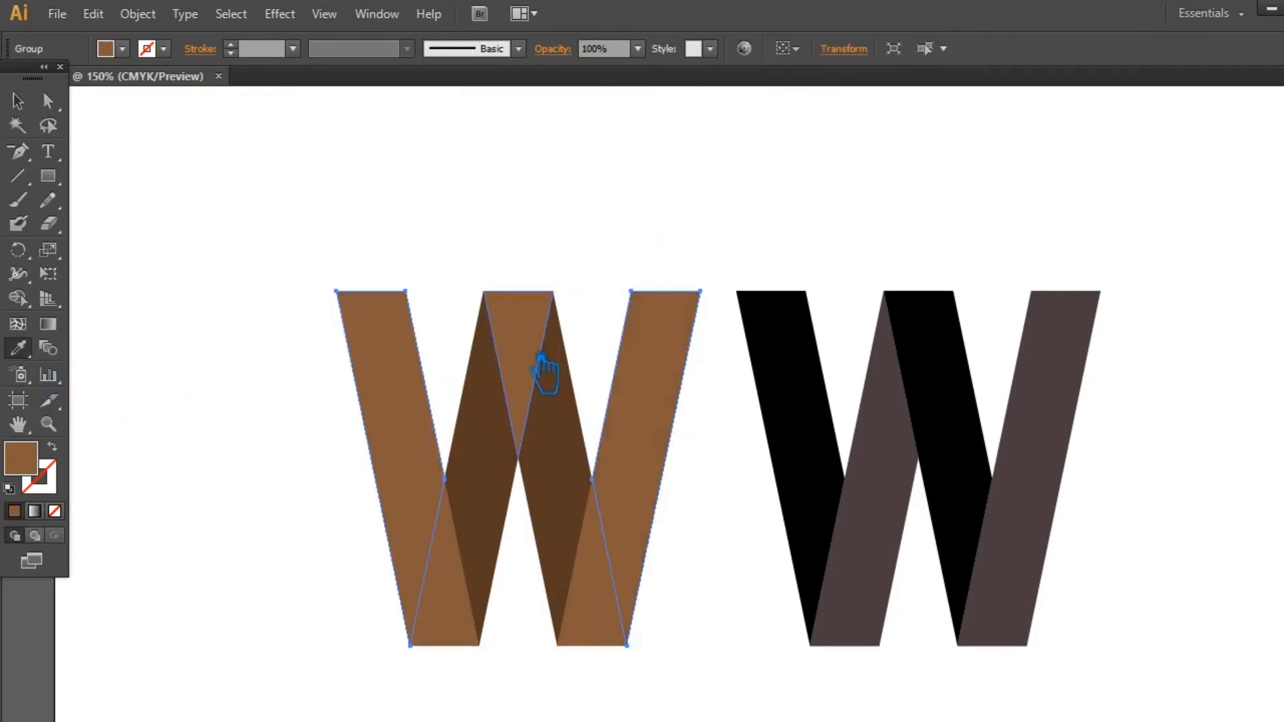
Step: Set the outer bars' fill to a medium brown, slightly darker than the triangles
double_click(39, 469)
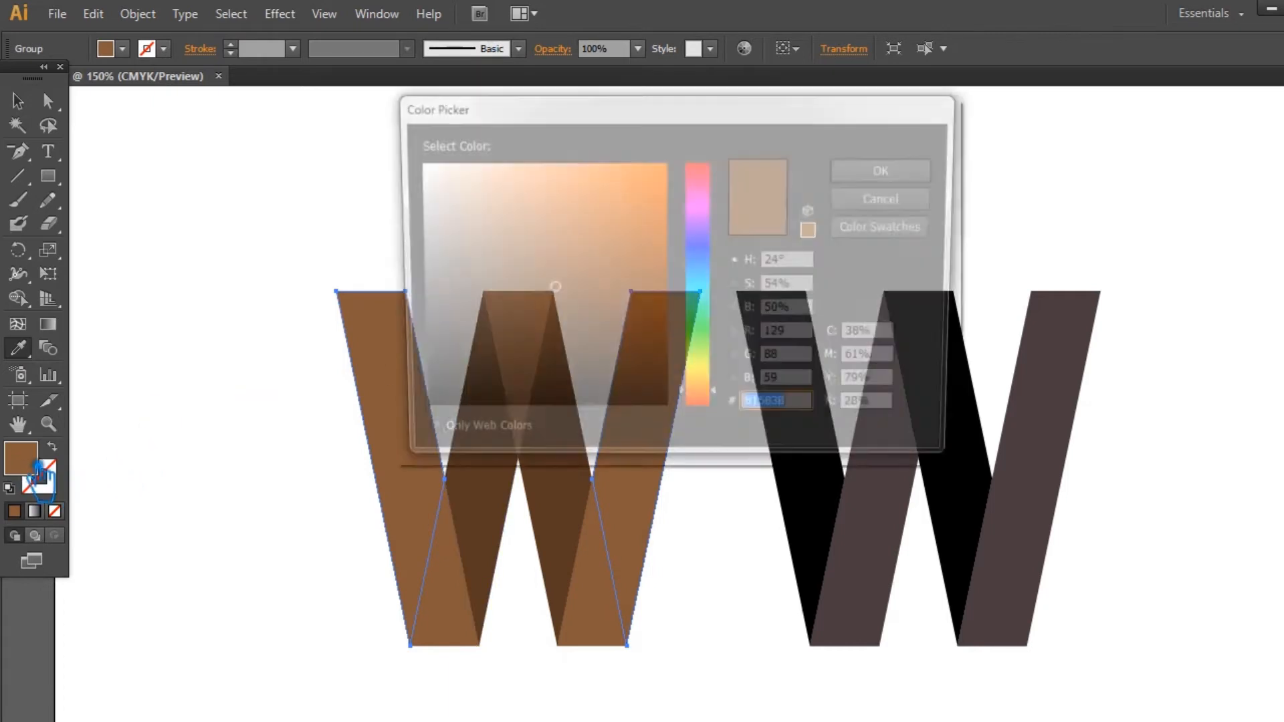
click(554, 307)
click(906, 174)
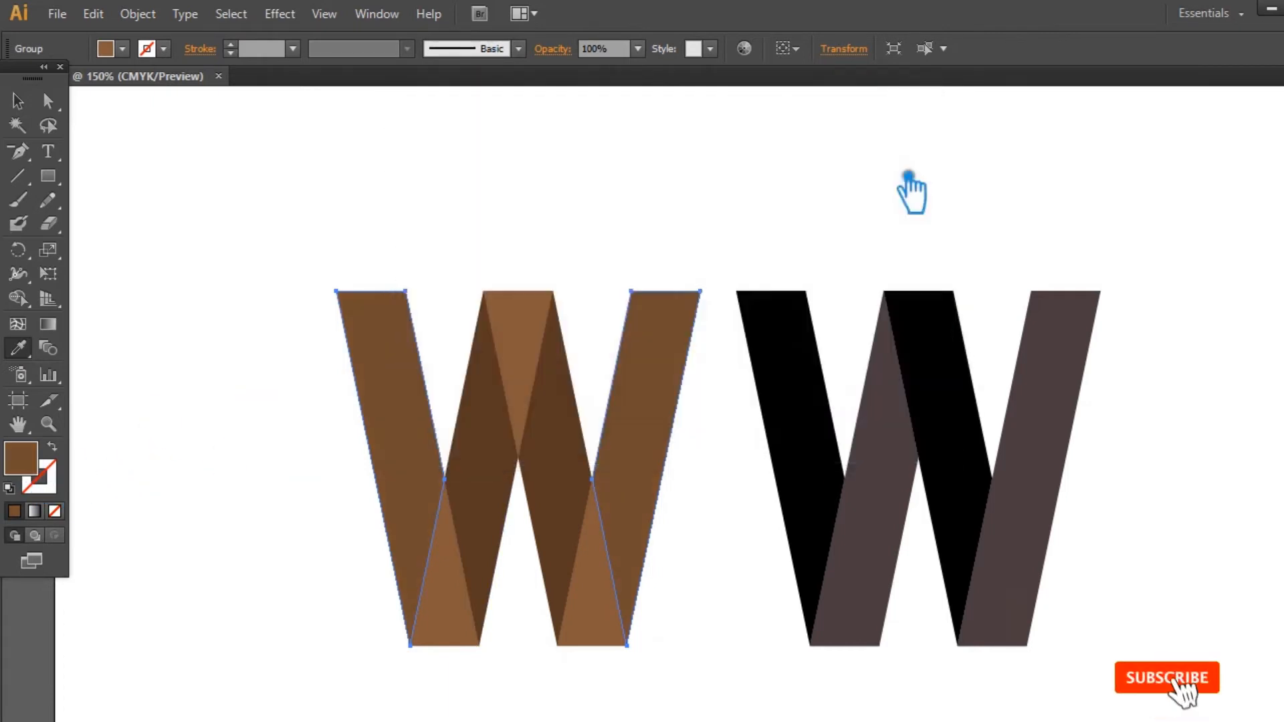
click(18, 100)
click(214, 174)
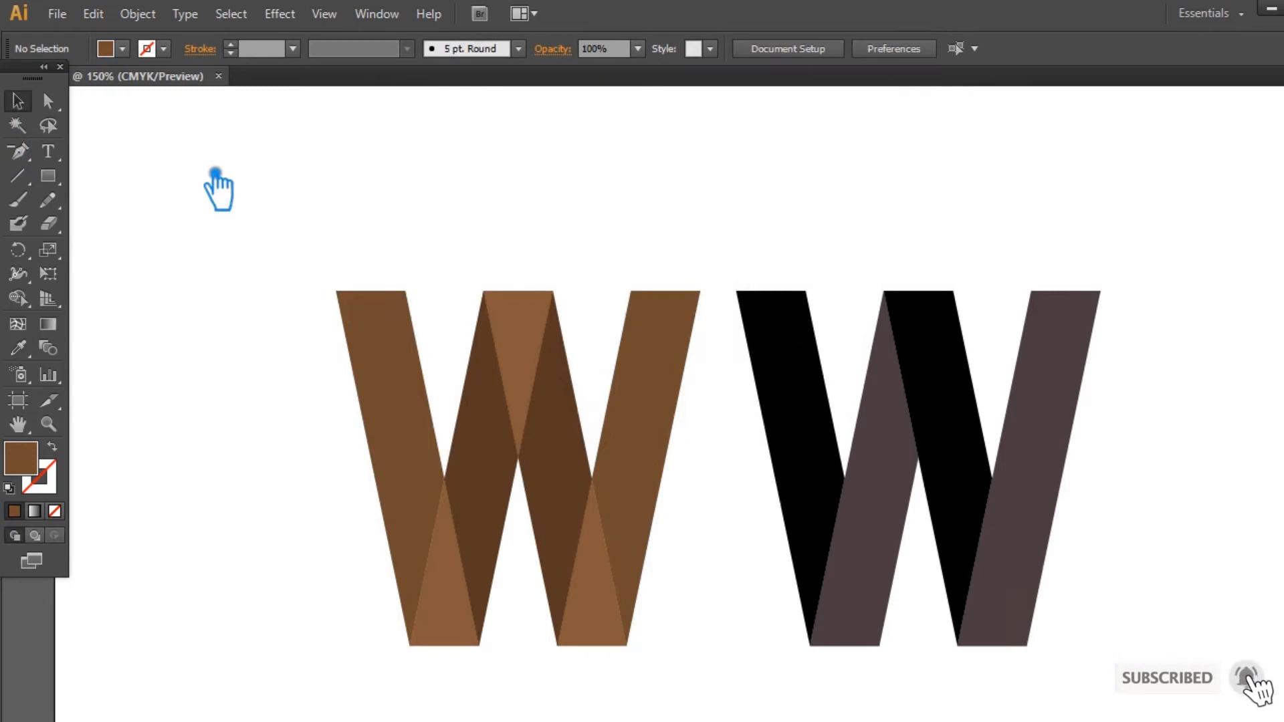
Step: Move the black and brown duplicate W further right, keeping it level with the recoloured W
drag(832, 409, 906, 396)
click(754, 468)
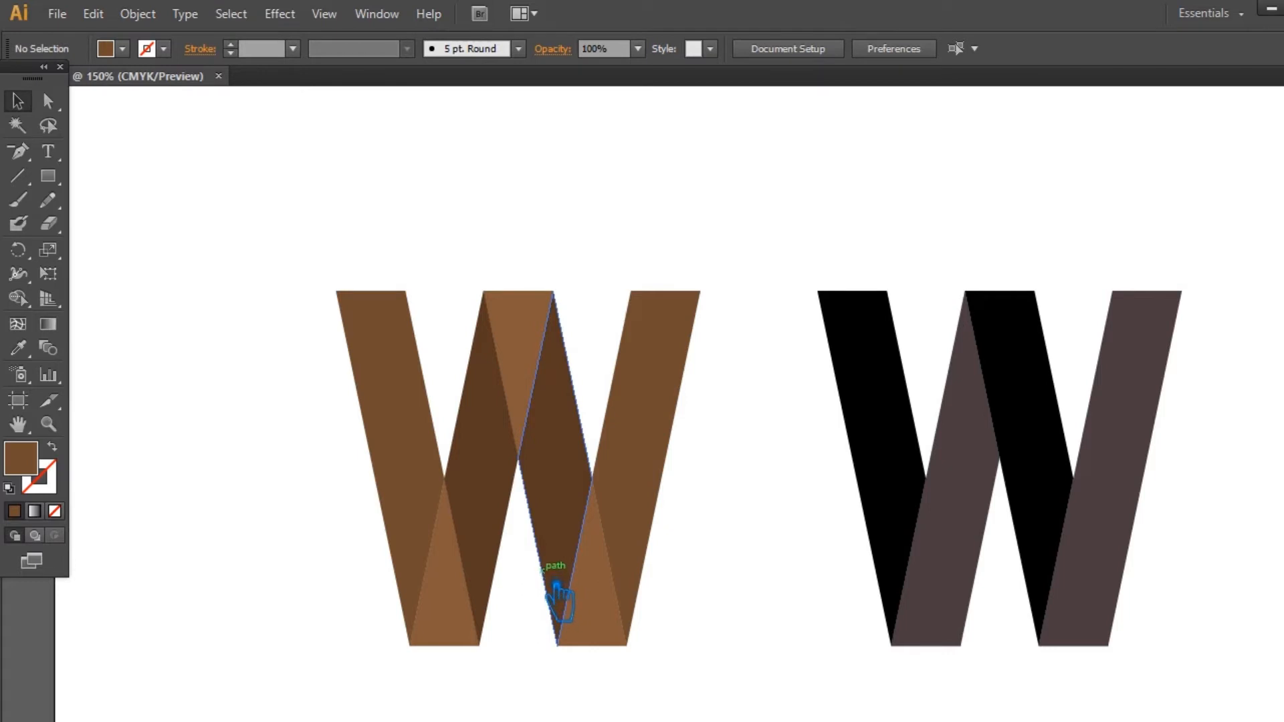
click(542, 369)
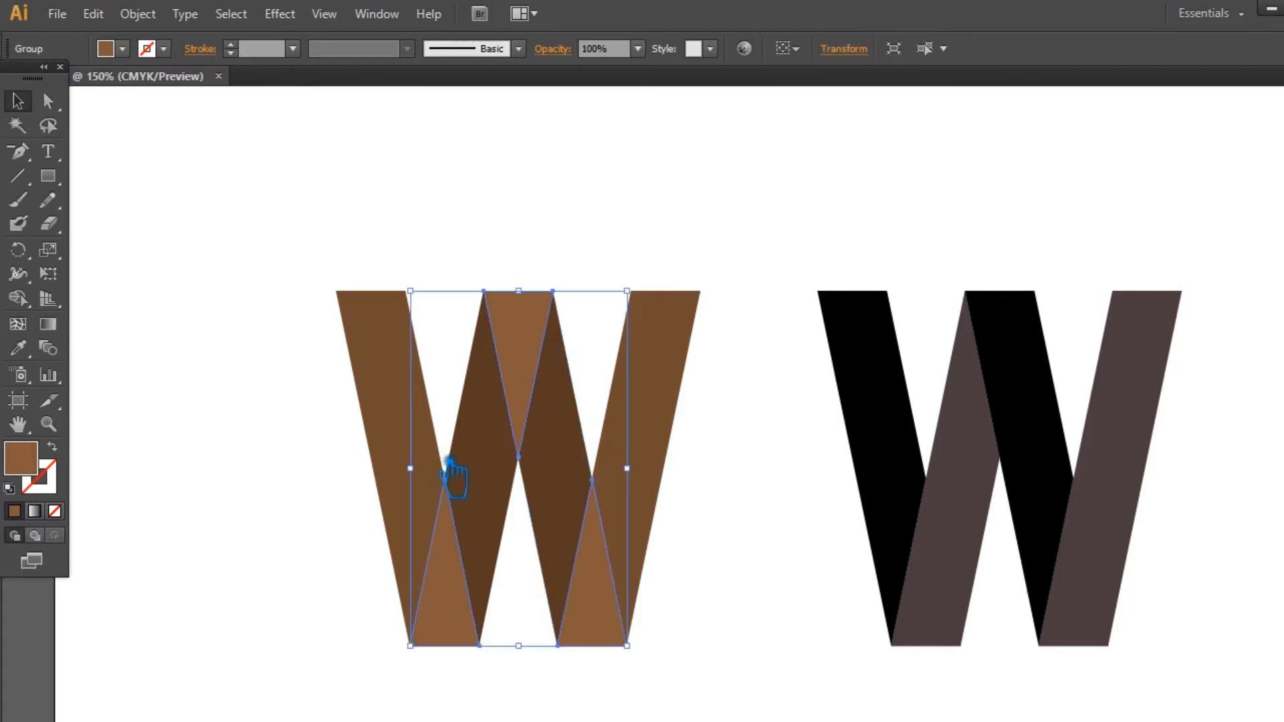
key(ctrl)
key(ctrl)
key(ctrl+shift+a)
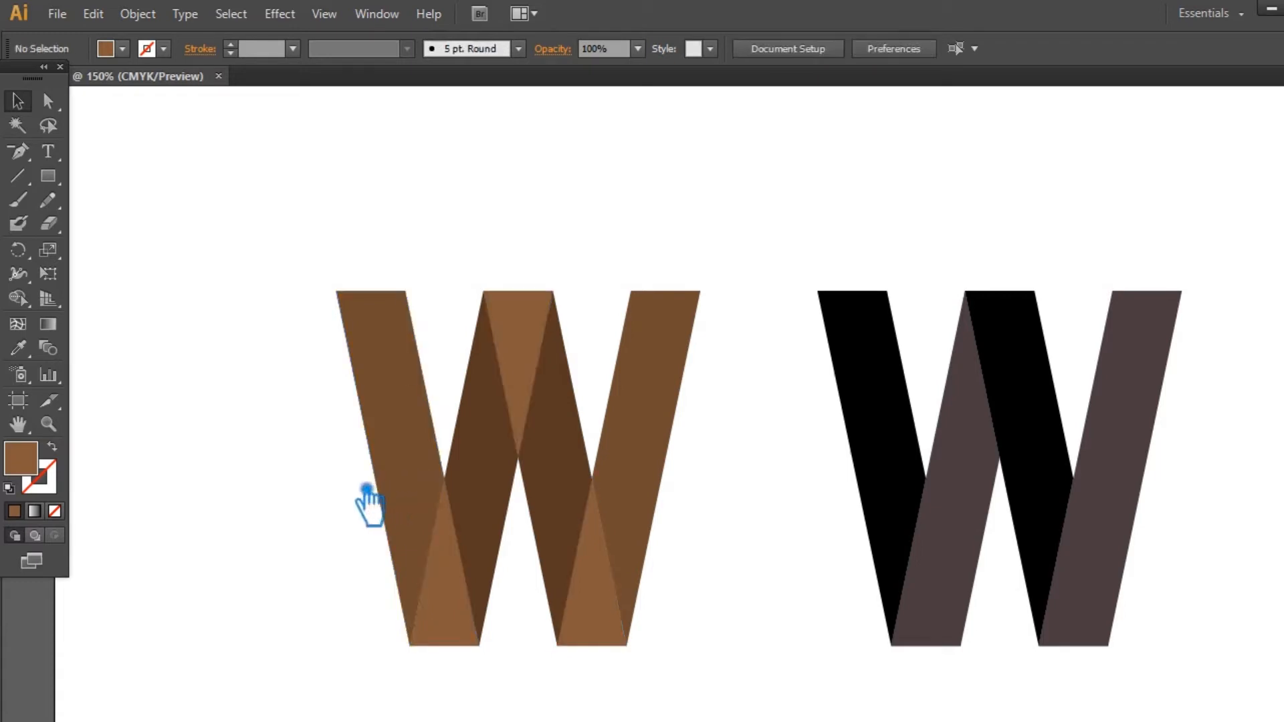
click(419, 447)
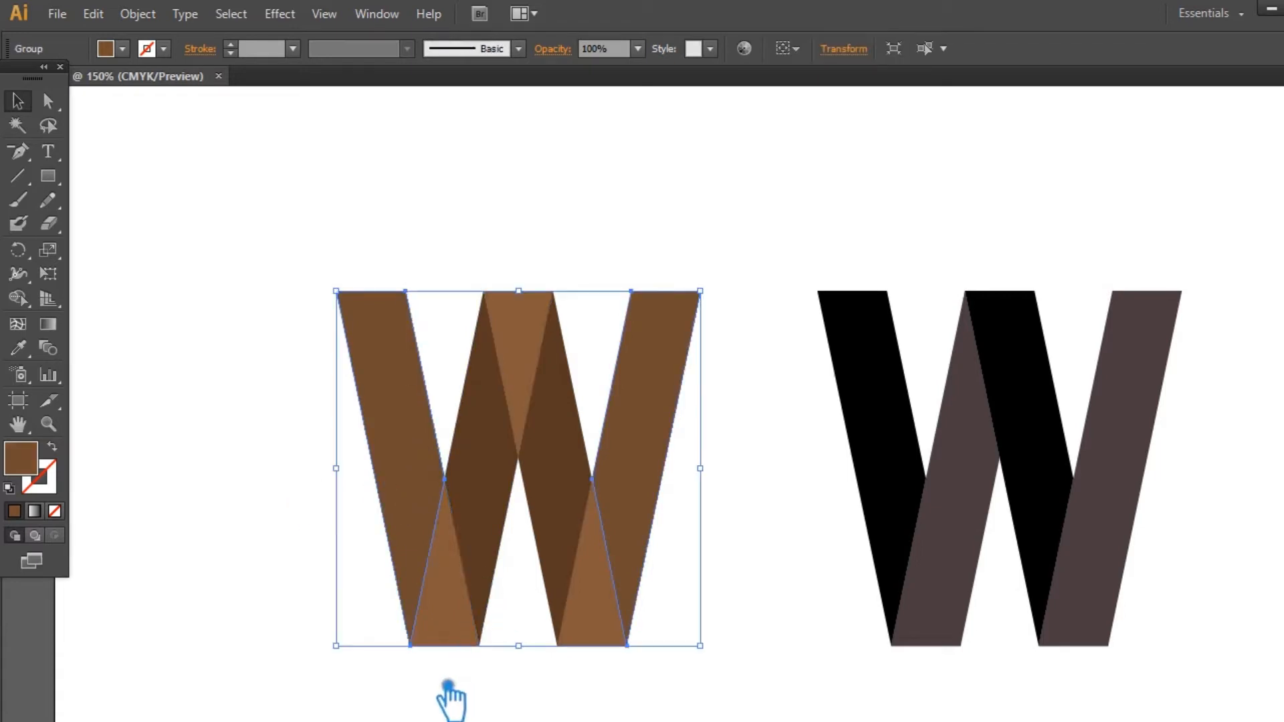
click(311, 535)
Step: Ungroup the left W's two outer bars
click(421, 416)
right_click(403, 398)
click(467, 516)
click(267, 455)
Step: Ungroup the left W's three light brown triangles so each is a separate piece
click(430, 416)
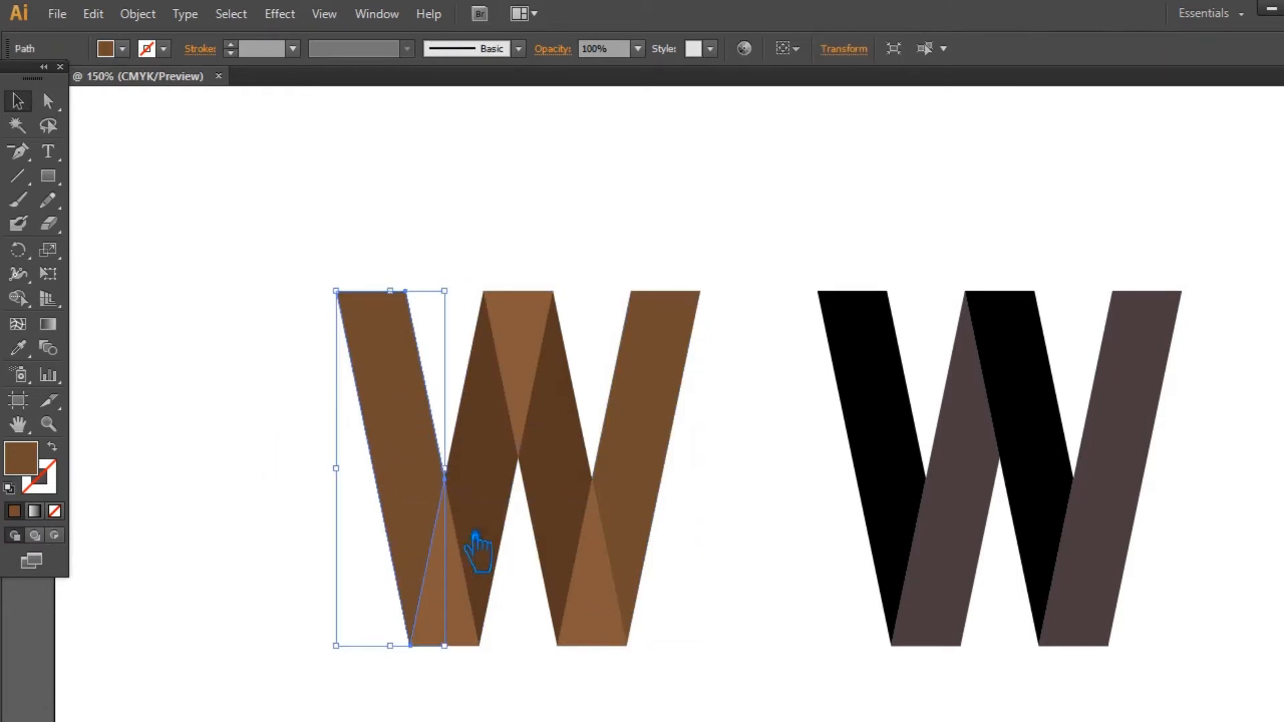
shift+click(482, 634)
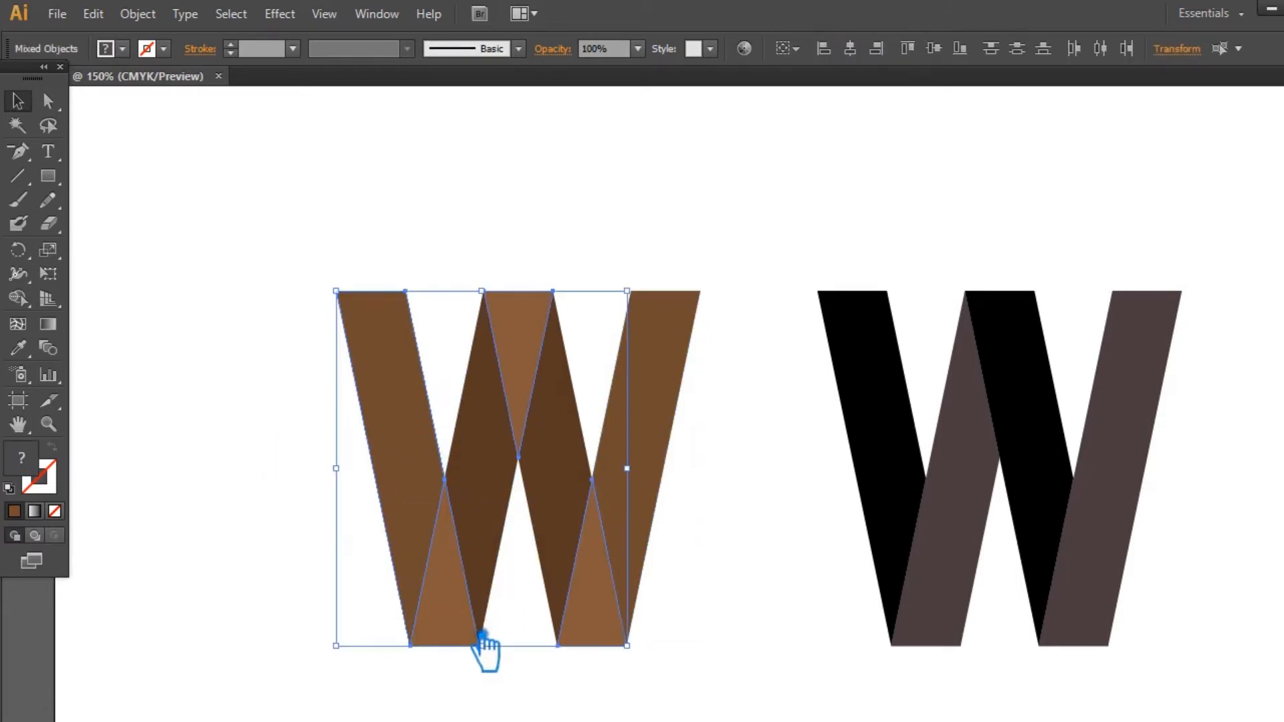
right_click(454, 538)
click(286, 491)
click(472, 592)
right_click(472, 591)
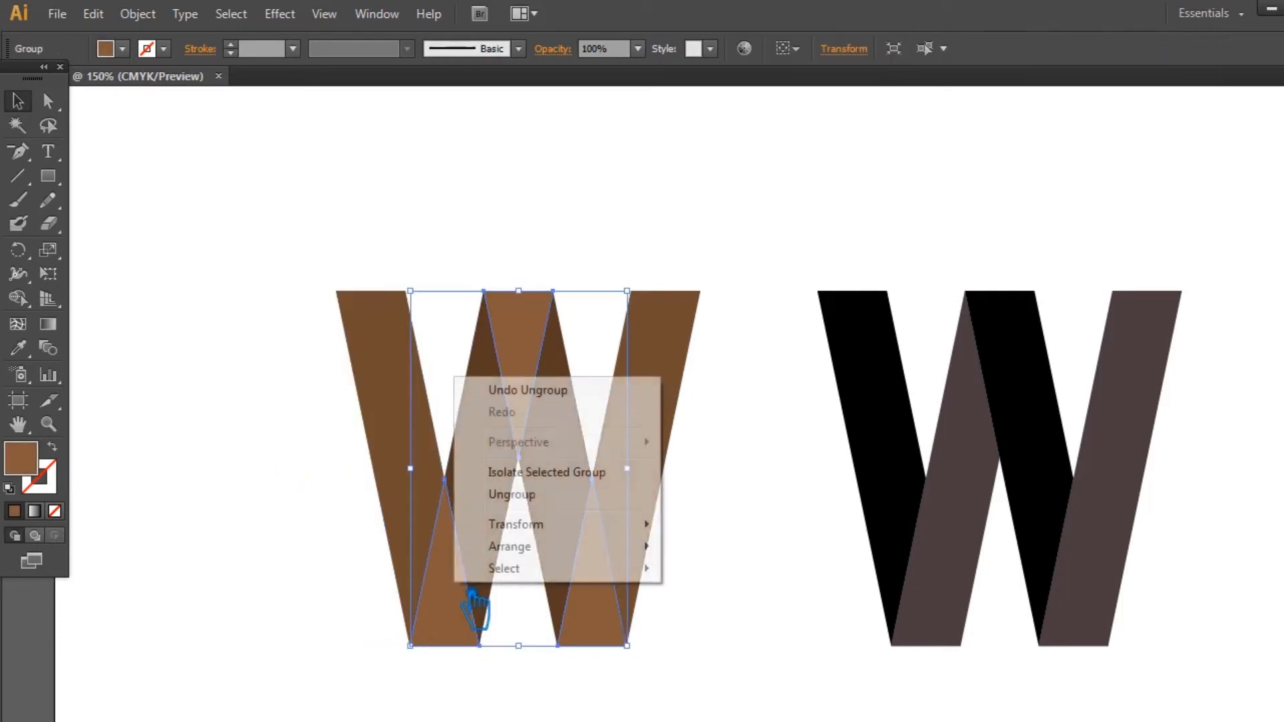
click(531, 494)
click(364, 504)
Step: Merge the left outer bar with the light triangle at its foot using Pathfinder Unite
click(430, 453)
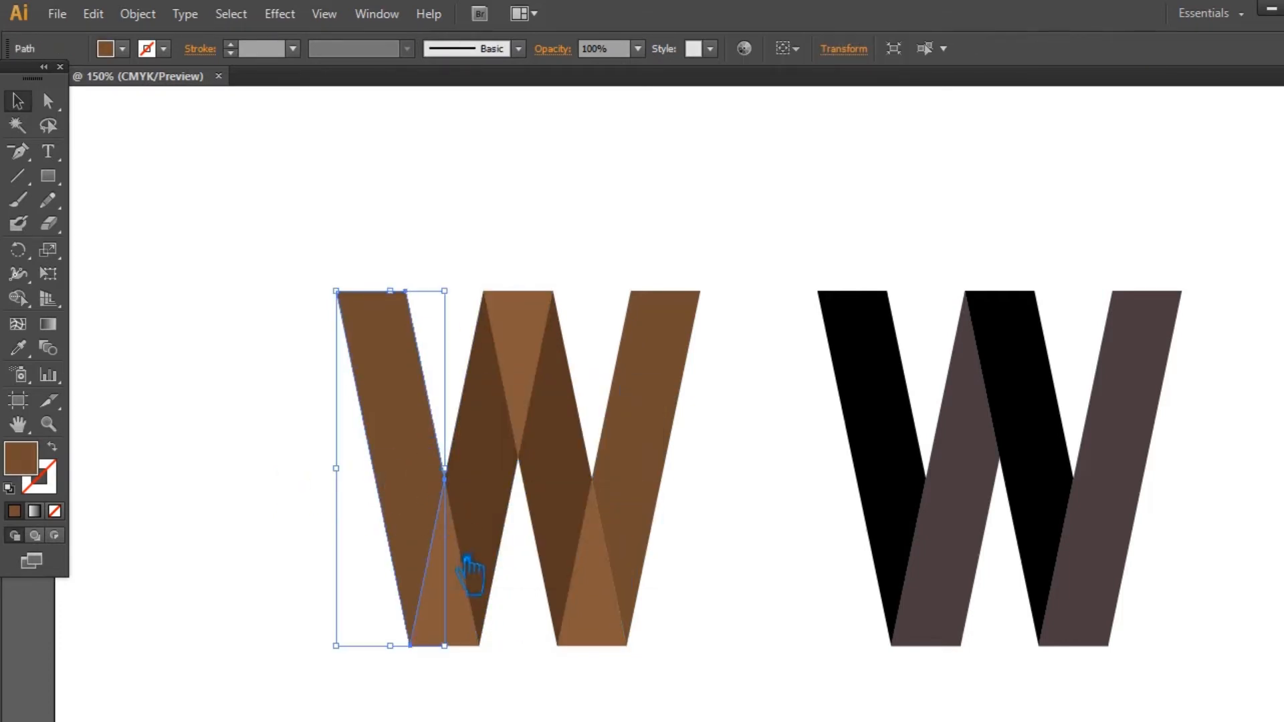
shift+click(471, 619)
click(1280, 495)
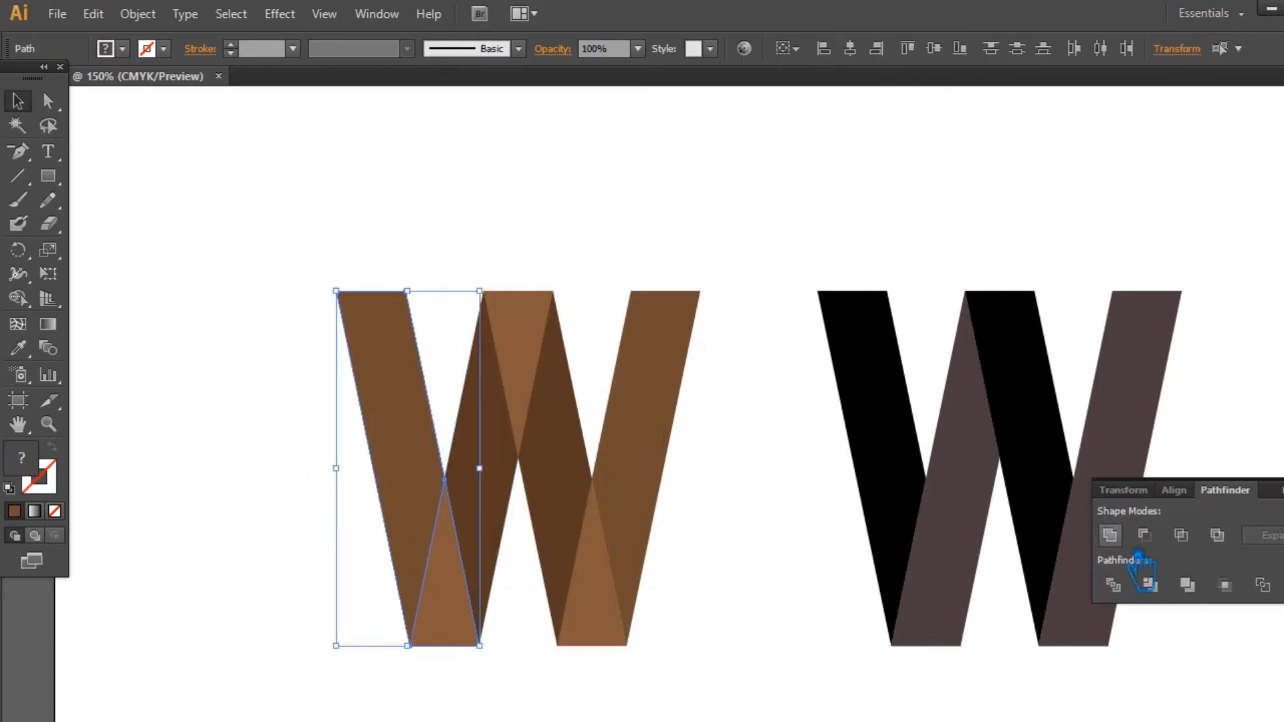
click(1111, 536)
click(788, 533)
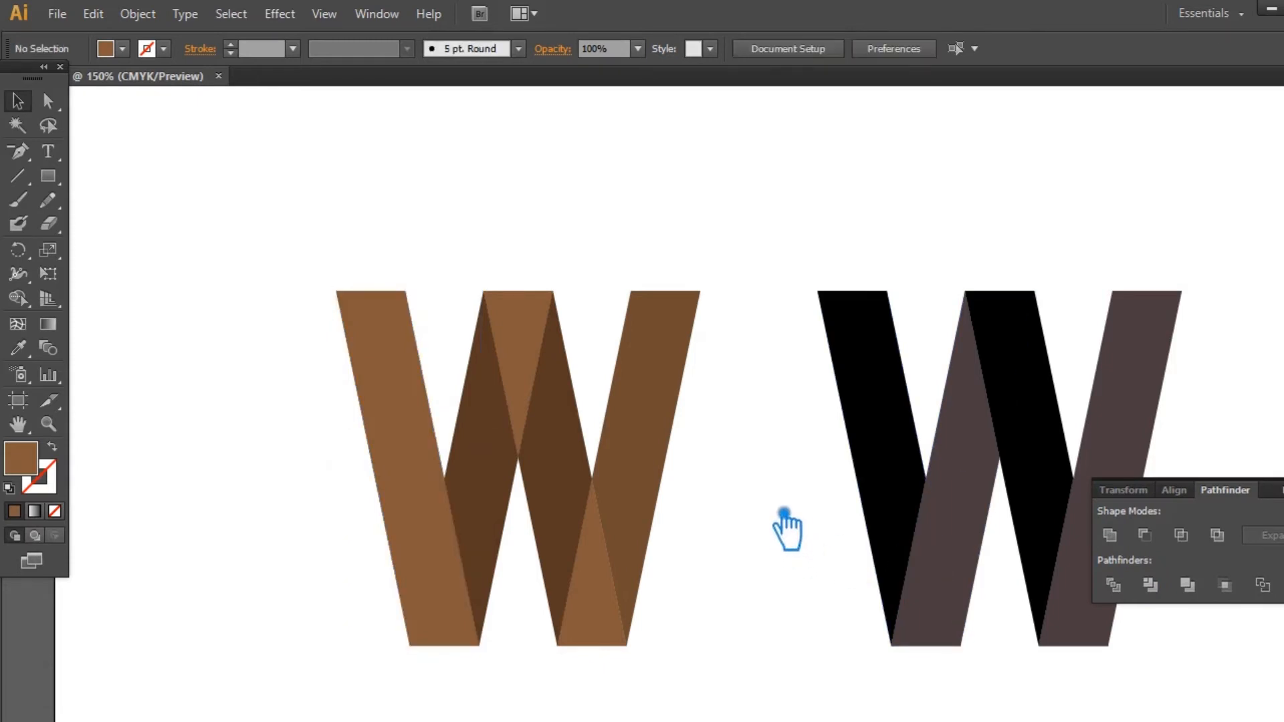
Step: Merge the right outer bar of the left W with the light triangle at its foot using Pathfinder Unite
click(604, 603)
shift+click(662, 407)
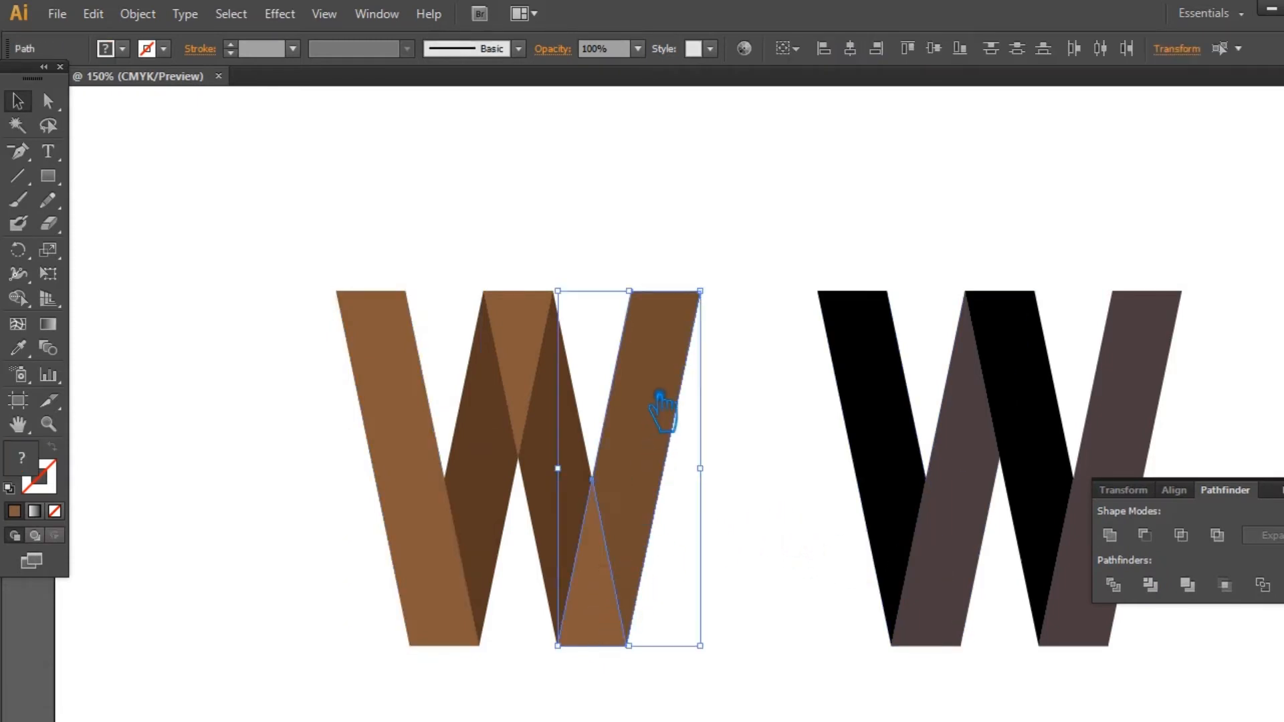
click(1116, 537)
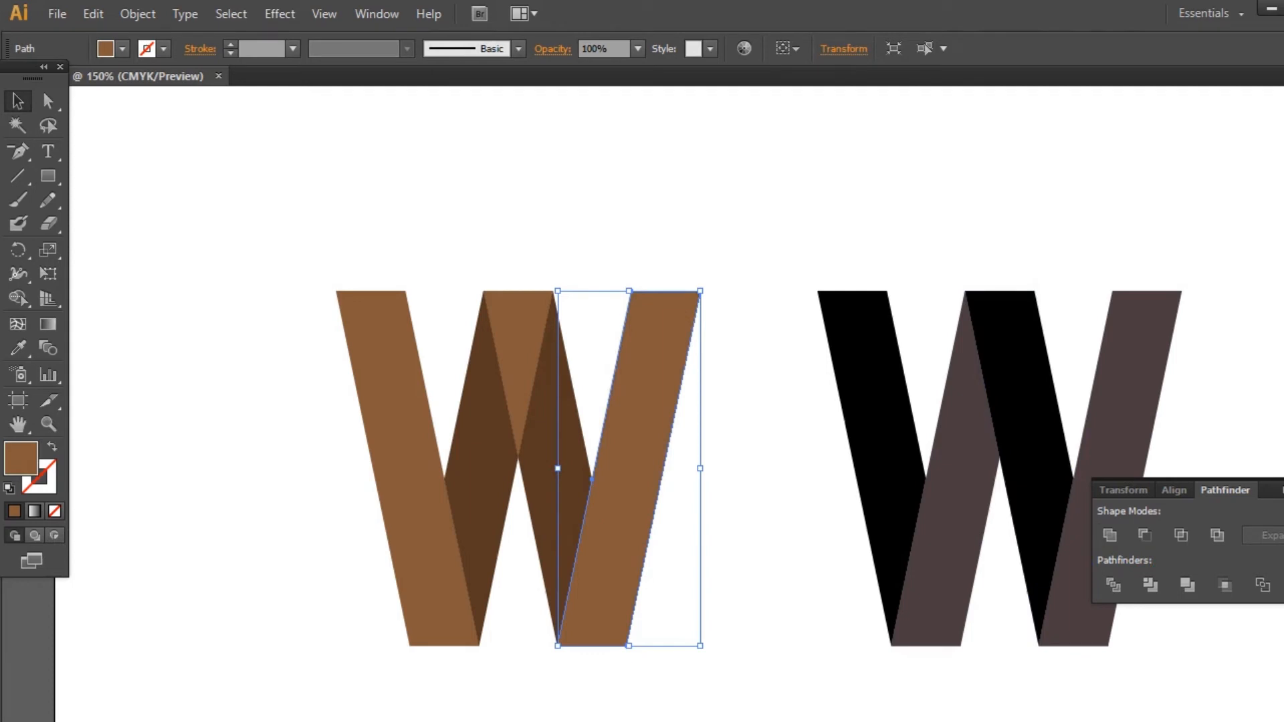
click(1281, 490)
click(1263, 452)
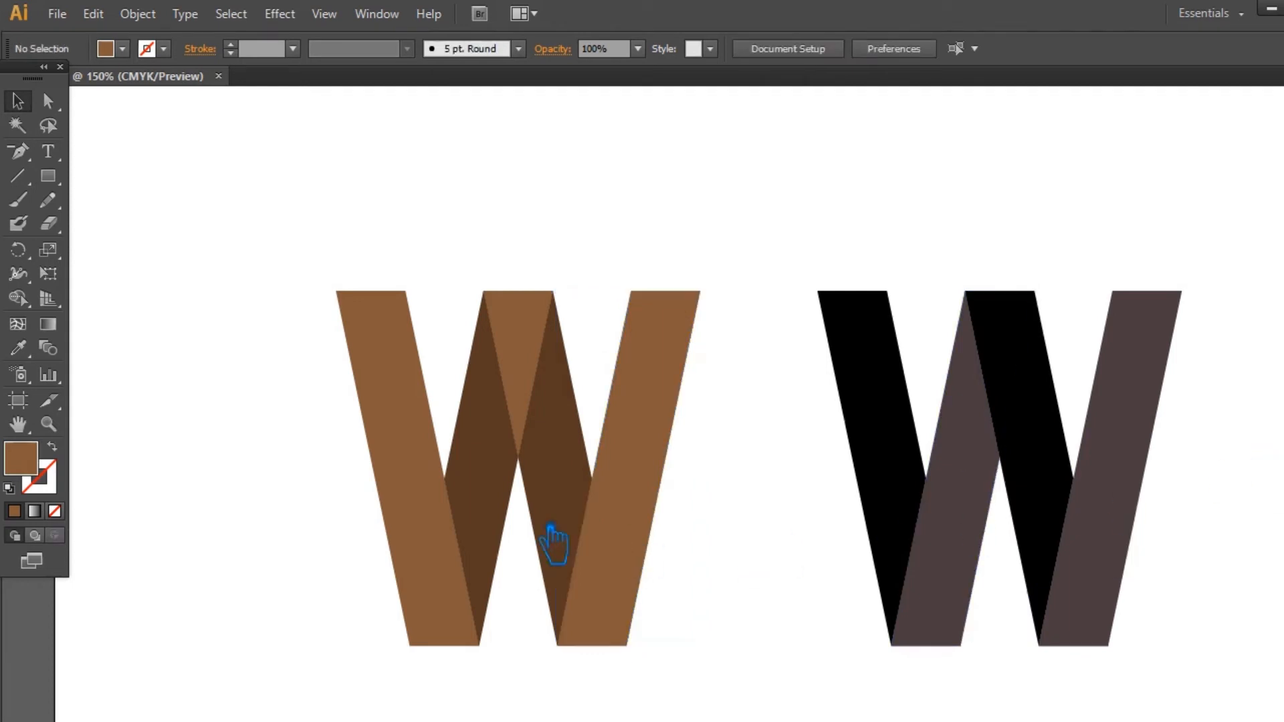
Step: Create an Offset Path copy of the left W's left outer bar with a 0.08 in offset and Miter joins
click(432, 484)
click(876, 231)
click(432, 436)
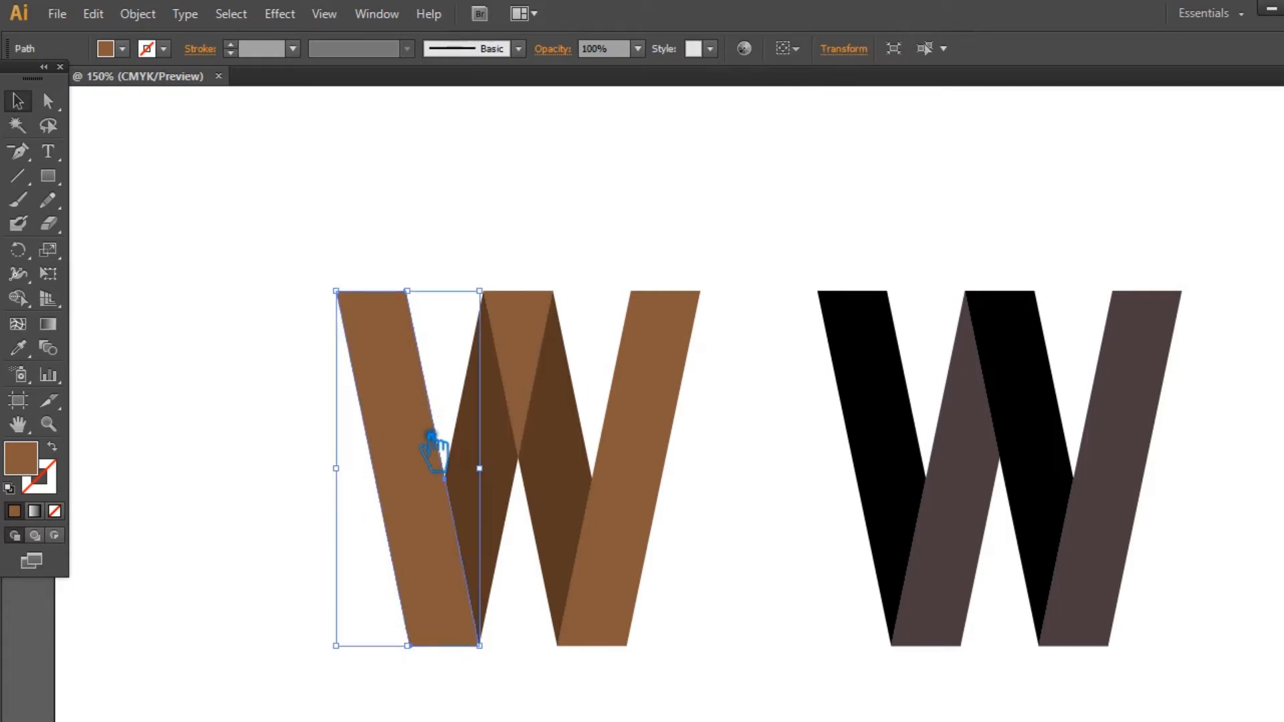
click(137, 13)
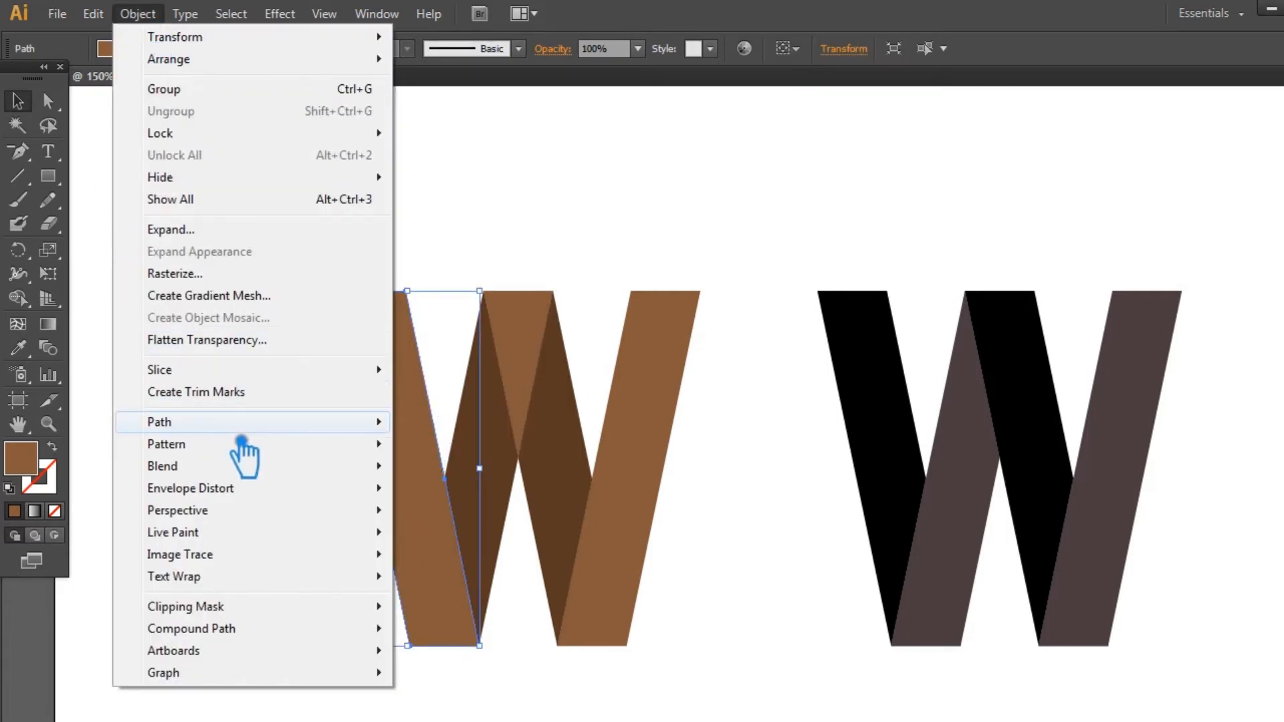
mouse_move(244, 449)
click(517, 501)
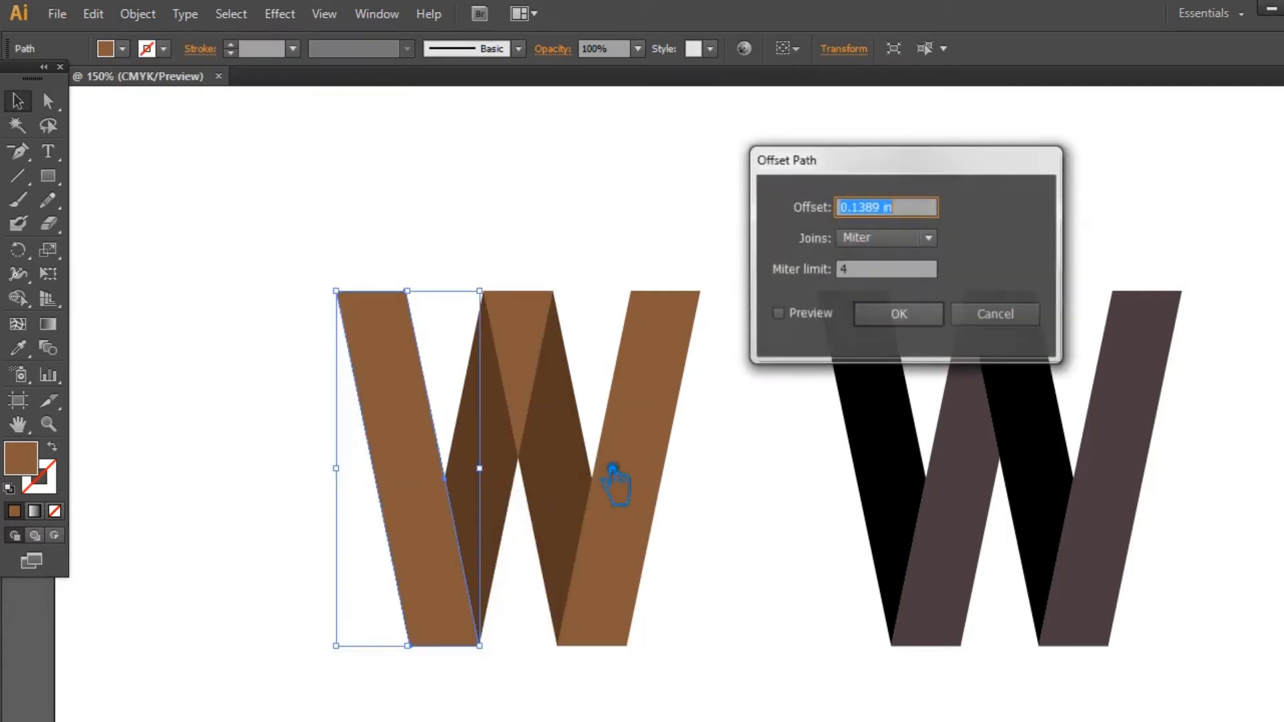
click(797, 319)
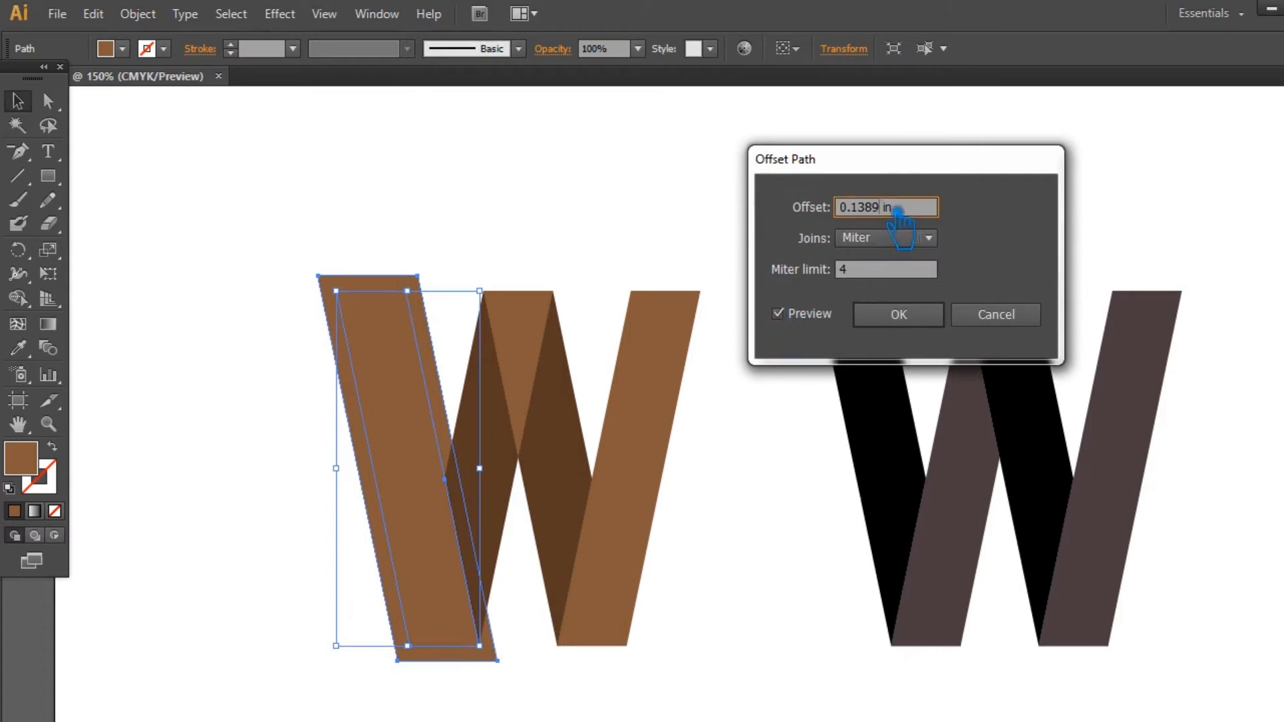
text(0)
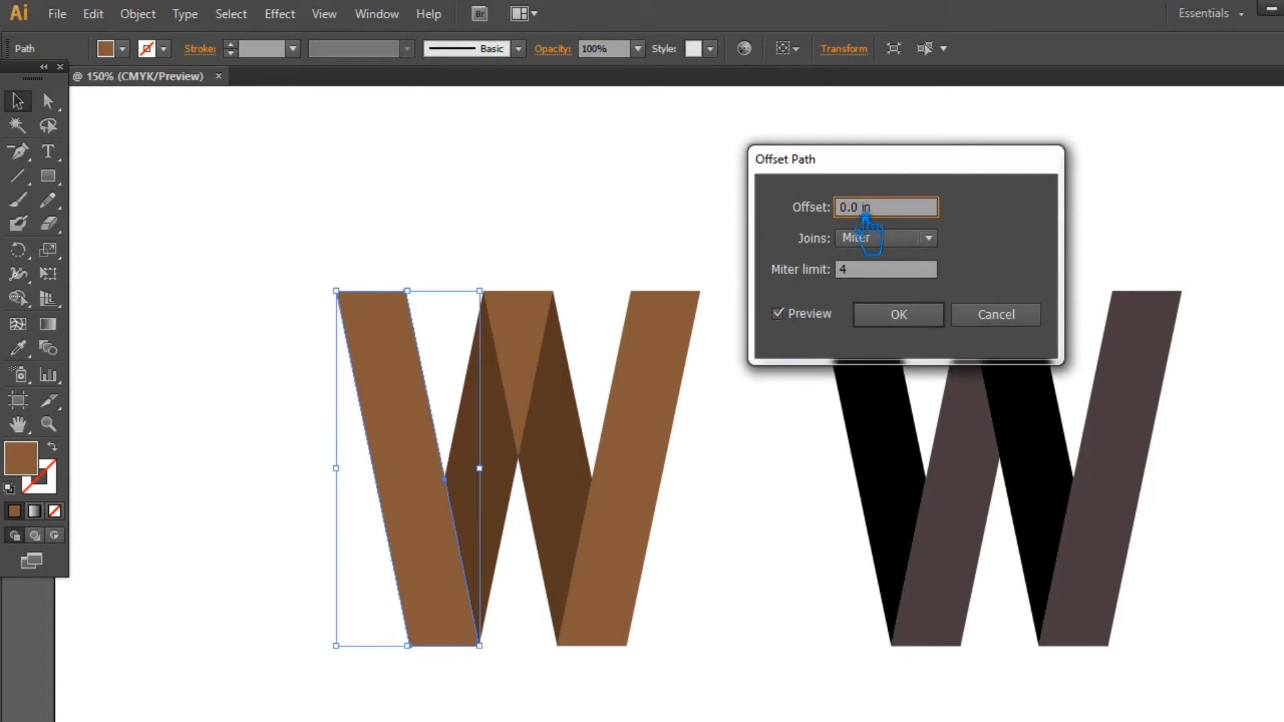
text(8)
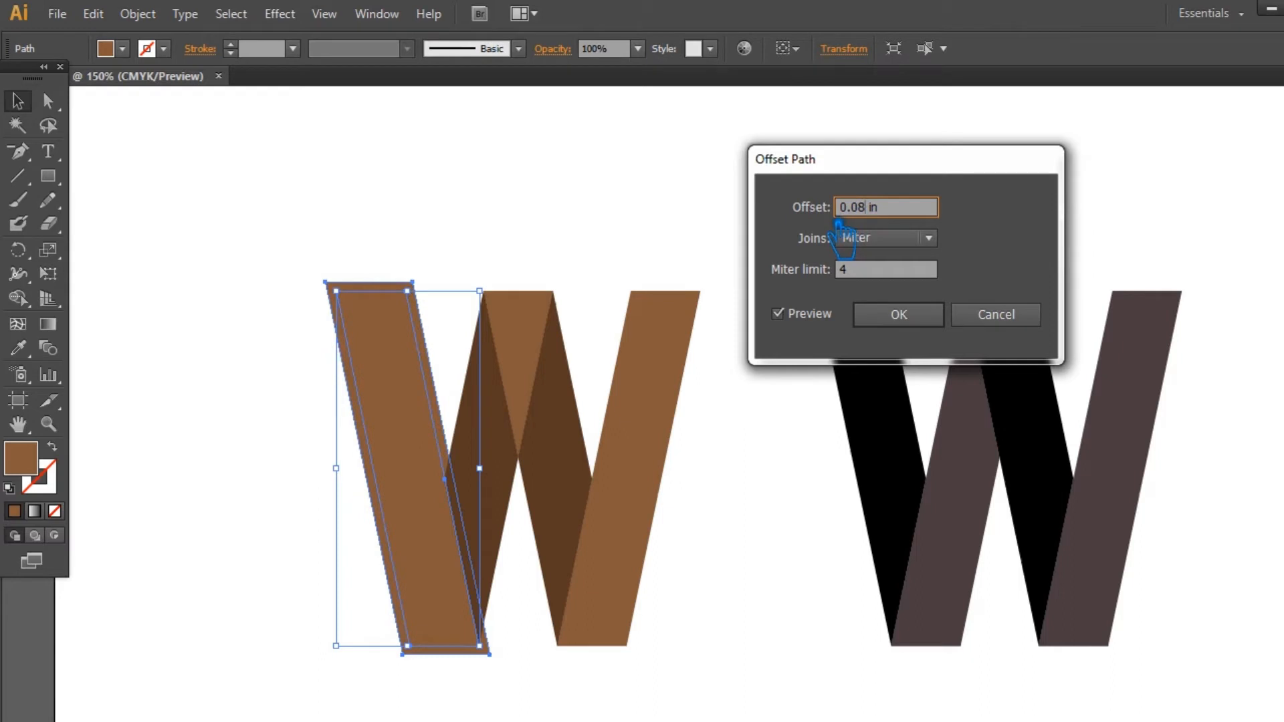
click(913, 318)
click(769, 510)
click(425, 493)
click(262, 363)
click(411, 341)
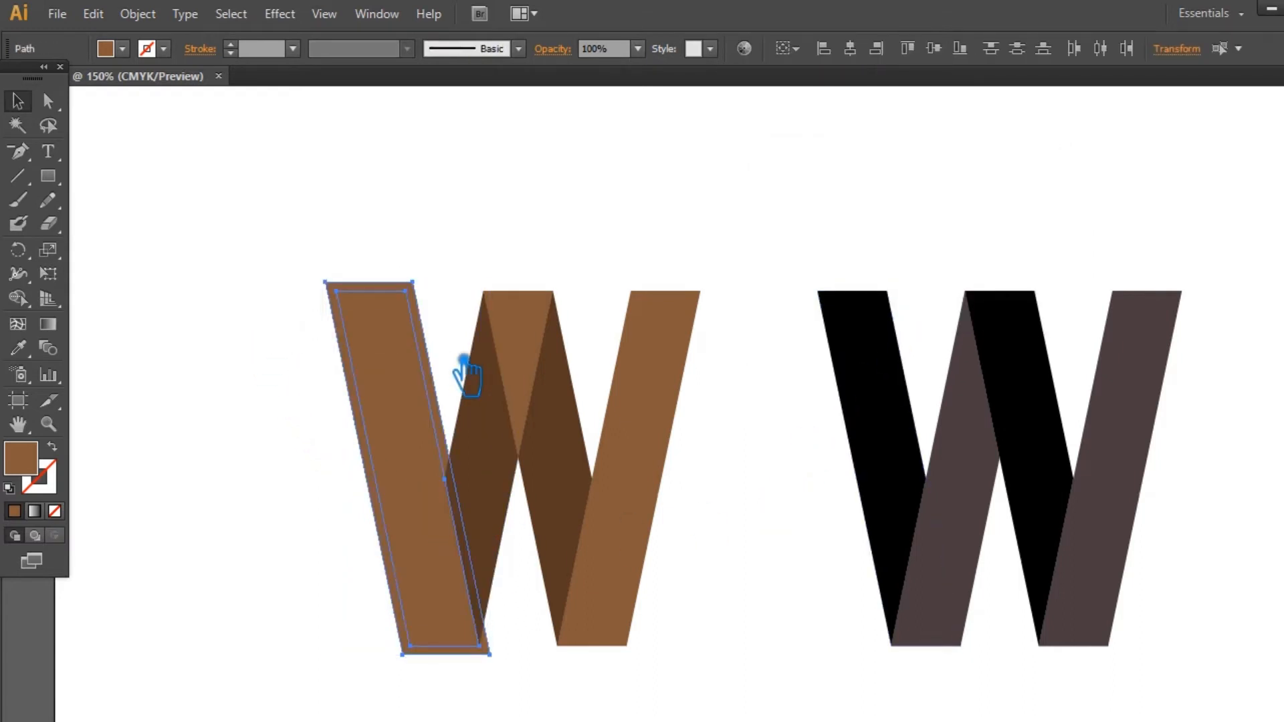
Step: Create an Offset Path copy of the left W's right outer bar with a 0.08 in offset
click(629, 509)
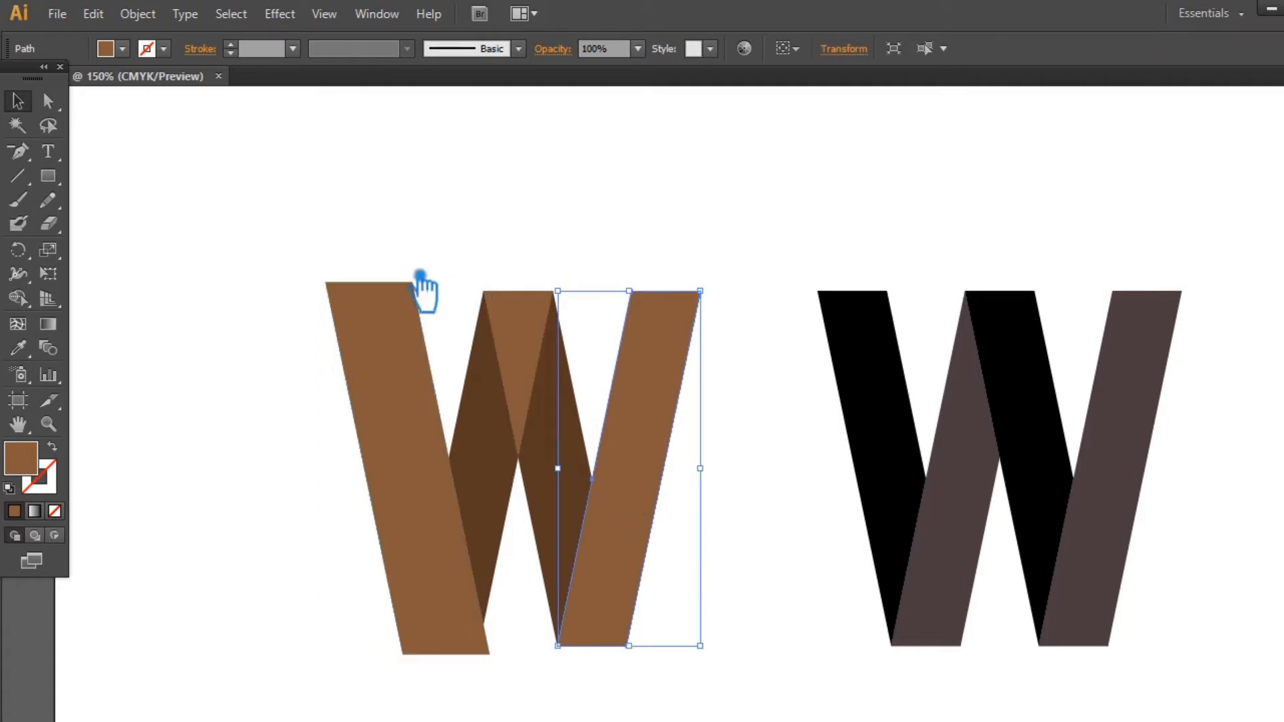
click(151, 20)
mouse_move(287, 425)
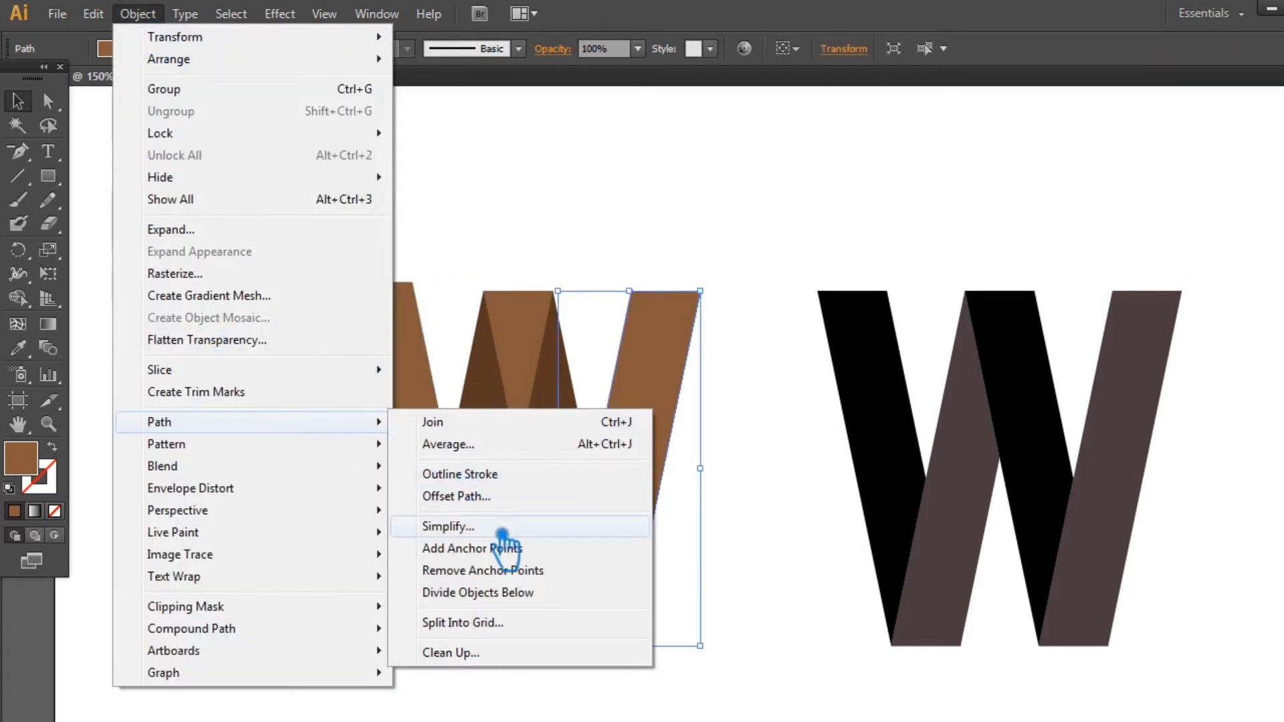
click(516, 497)
click(783, 314)
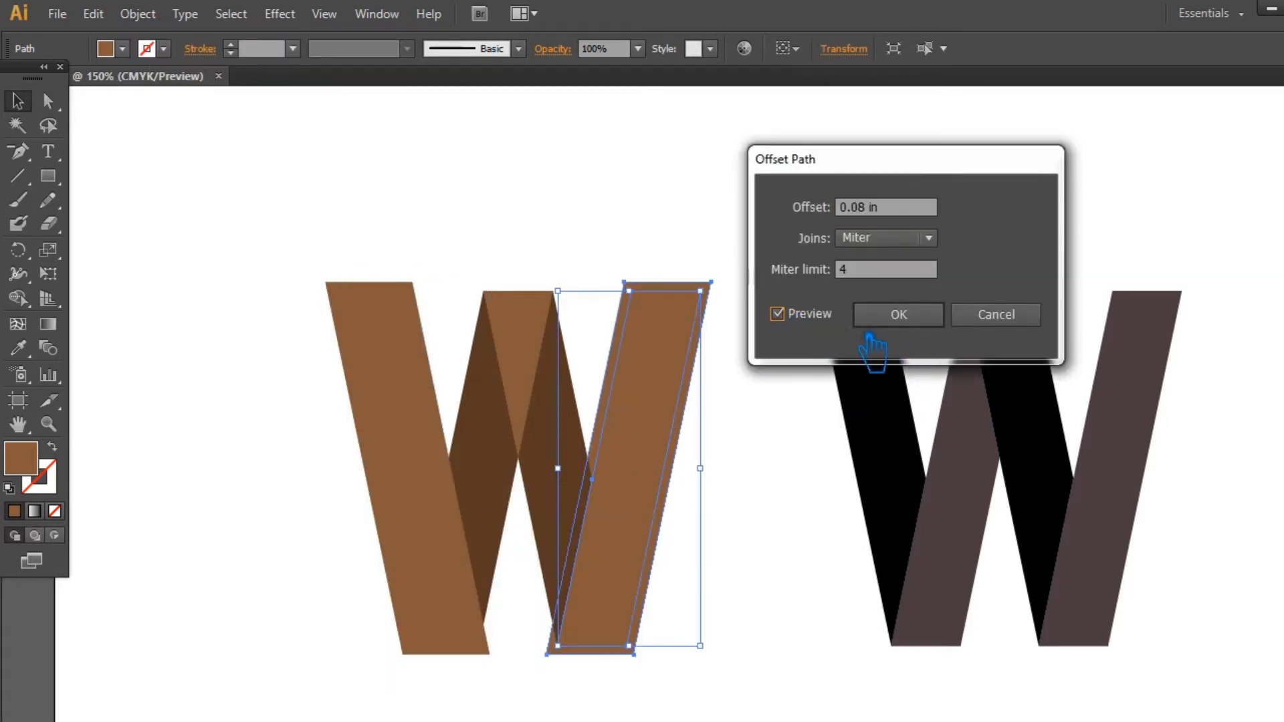
click(935, 327)
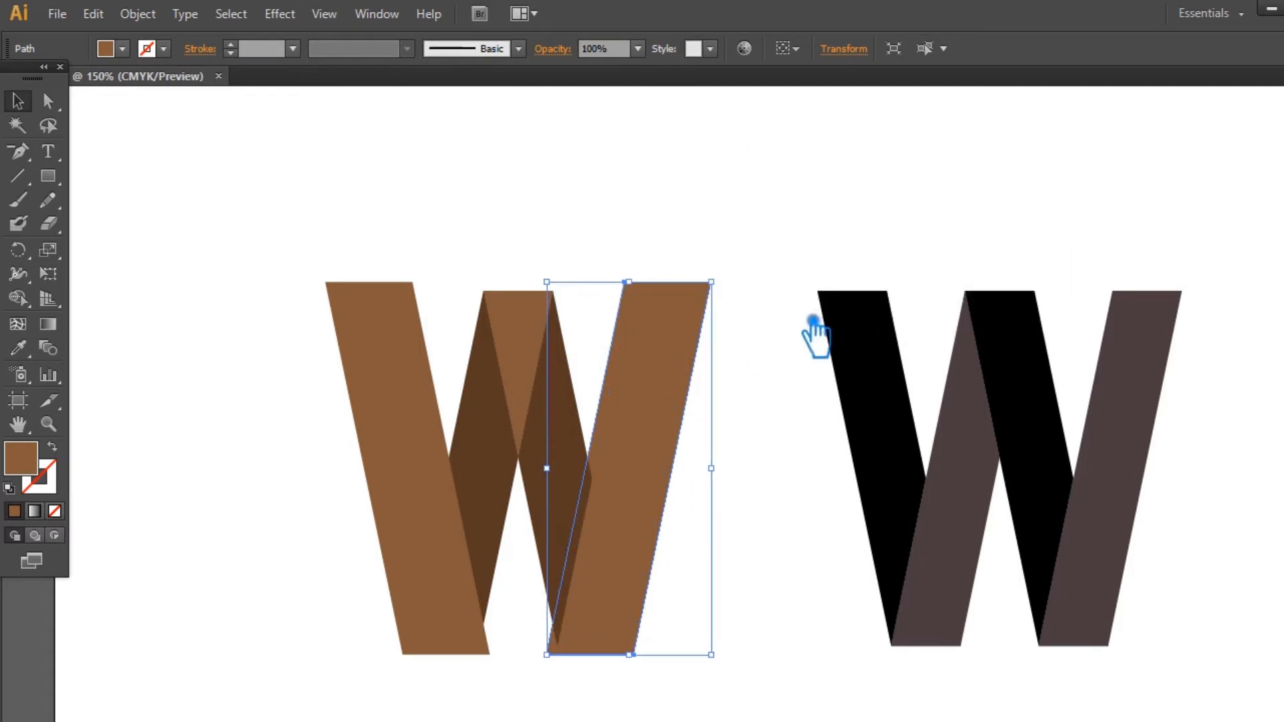
click(602, 226)
Step: Split the whole brown W at its overlaps using Pathfinder Divide and ungroup the resulting pieces
drag(728, 657, 281, 385)
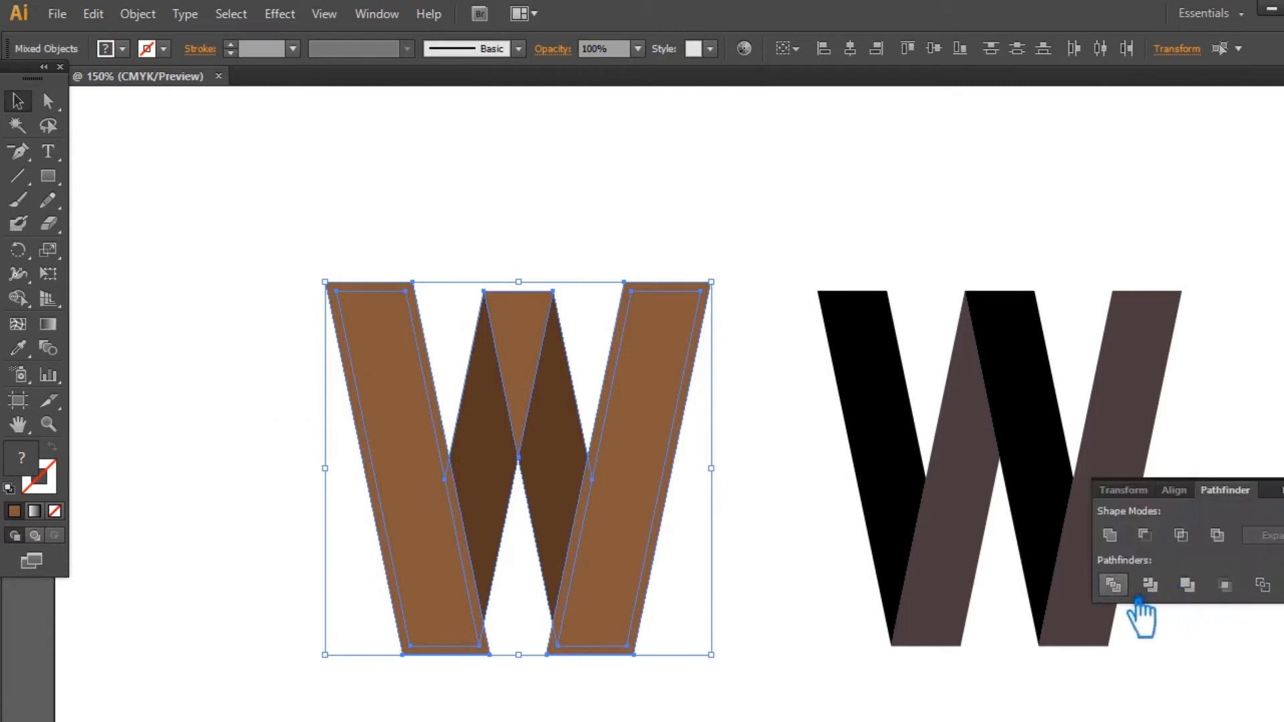
click(1114, 586)
click(815, 236)
right_click(647, 374)
click(718, 491)
click(724, 337)
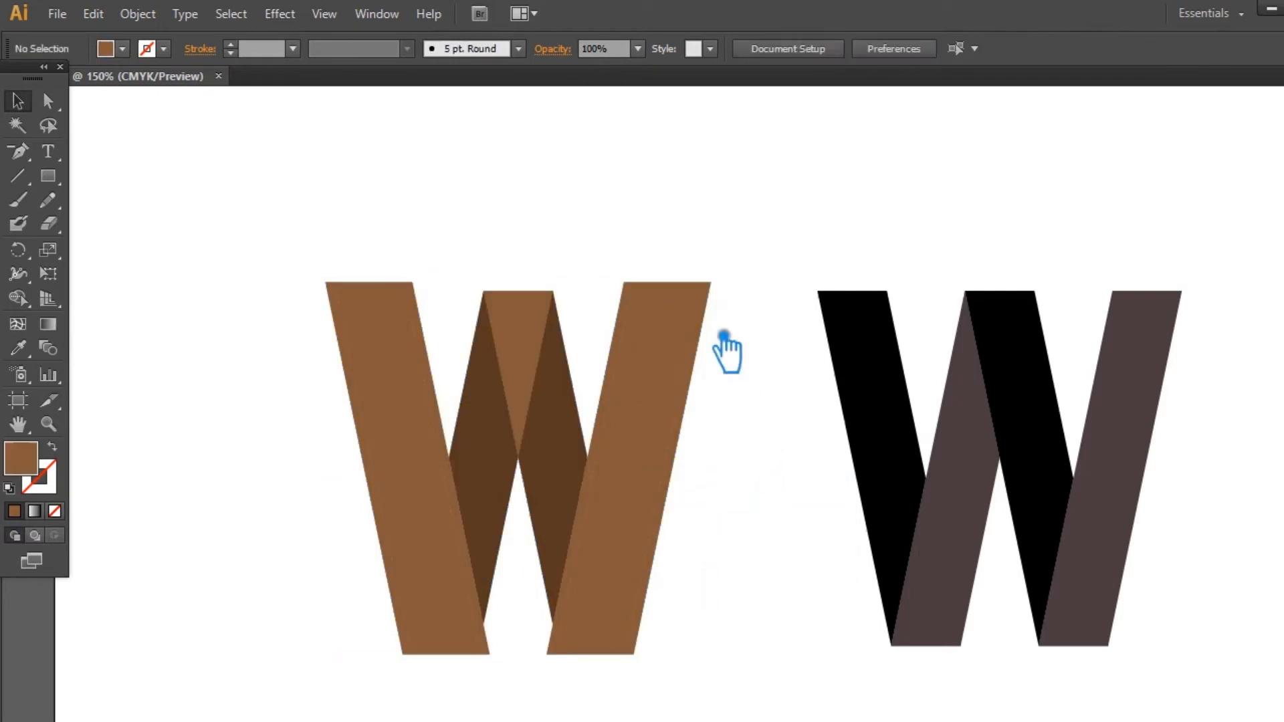
Step: Delete the offset margins around both outer bars, keeping the narrow slivers over the dark inner bars
click(703, 294)
key(Delete)
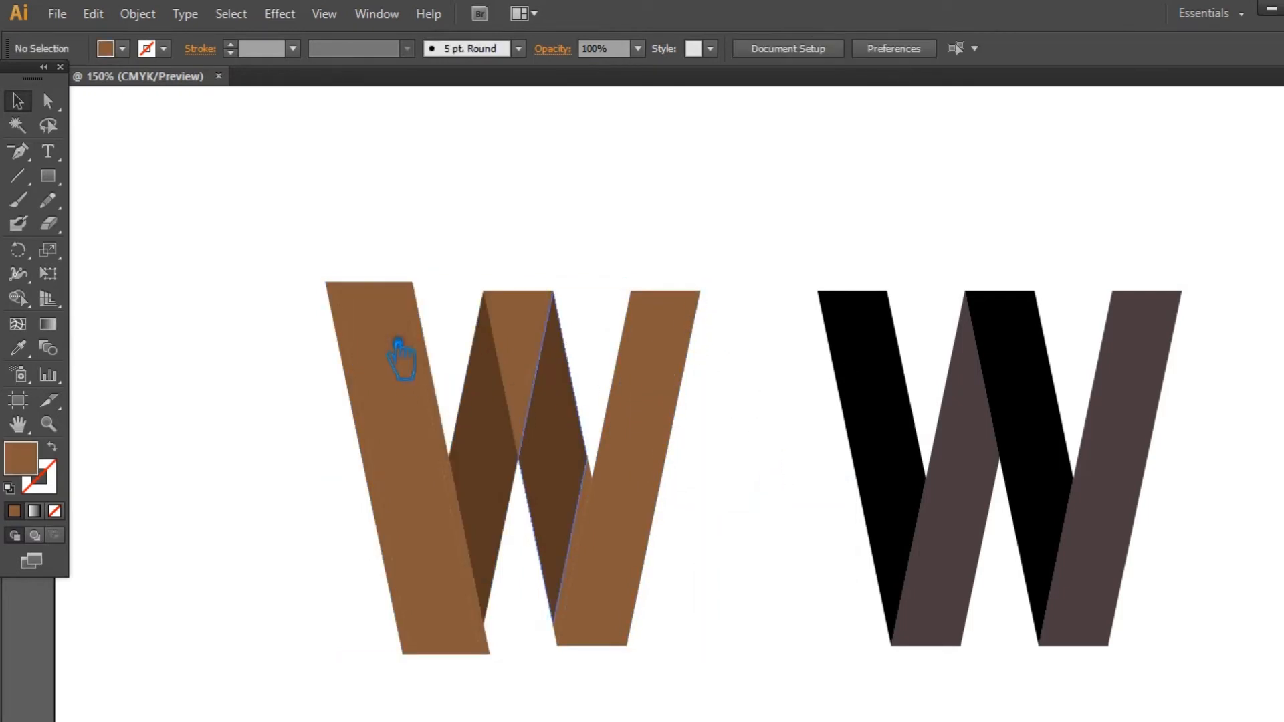
click(409, 294)
key(Delete)
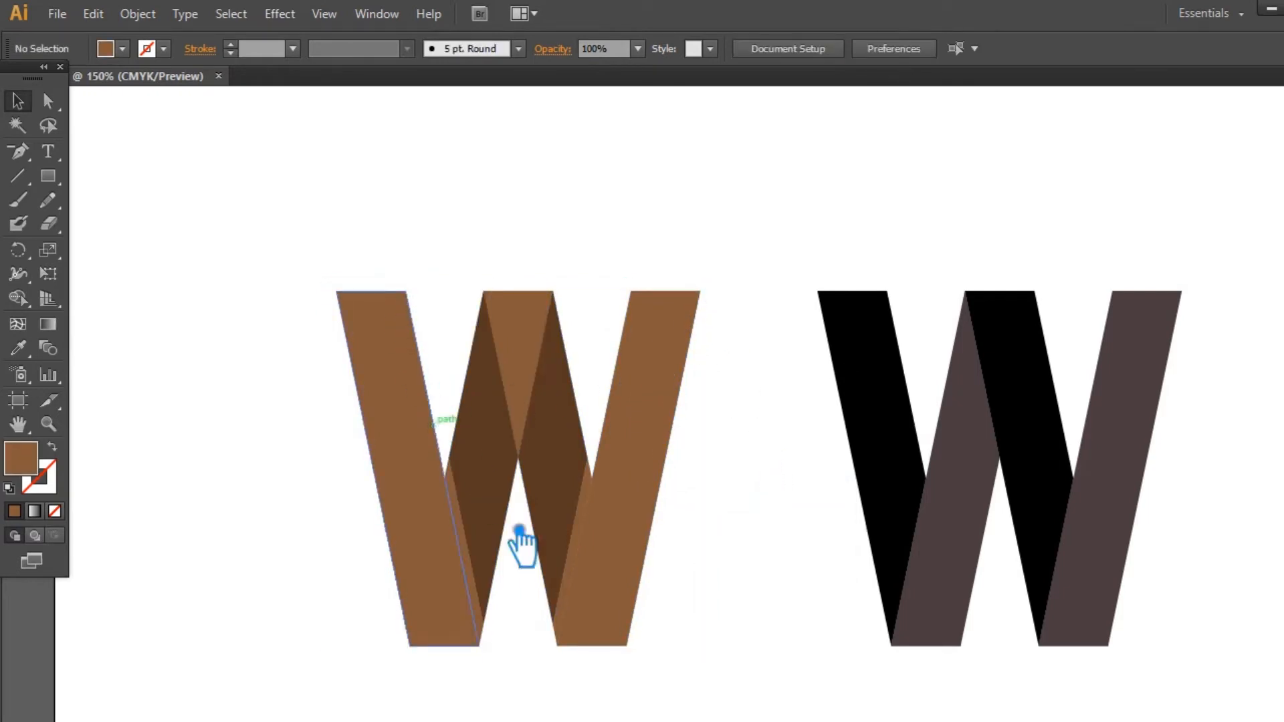
Step: Group the two narrow slivers beside the outer bars and give them the top centre triangle's brown with the Eyedropper
click(473, 538)
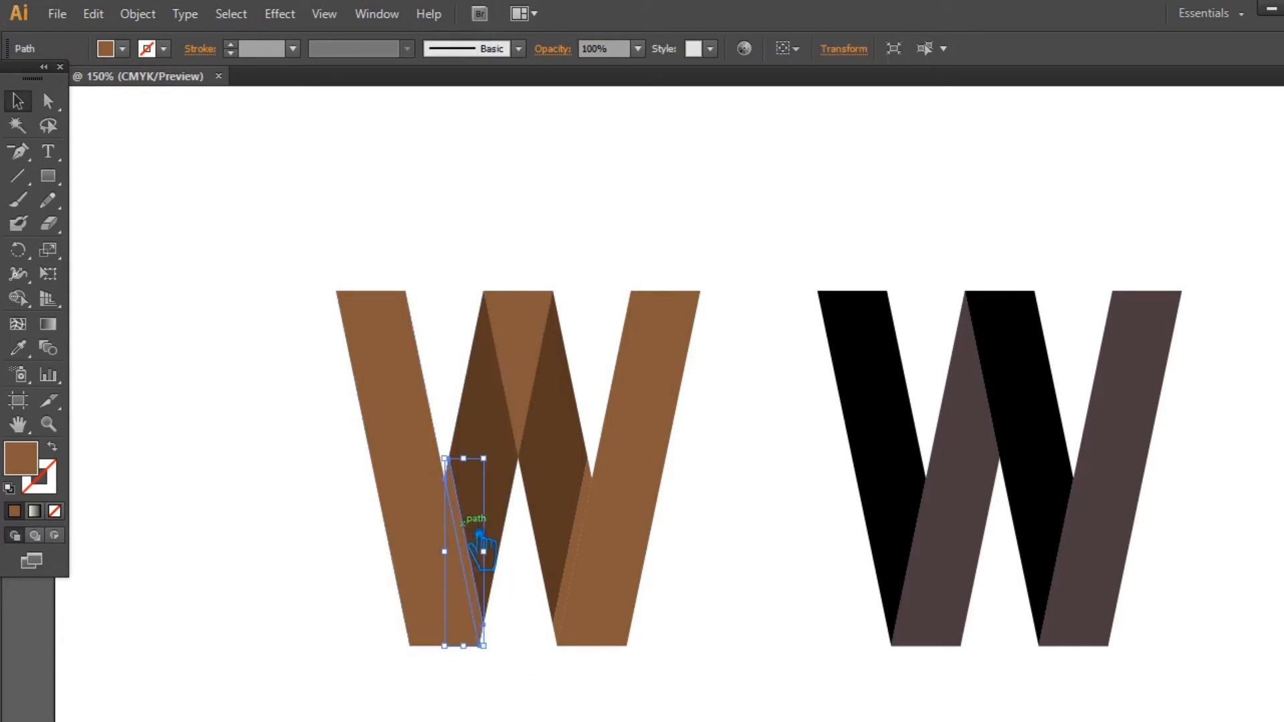
shift+click(601, 514)
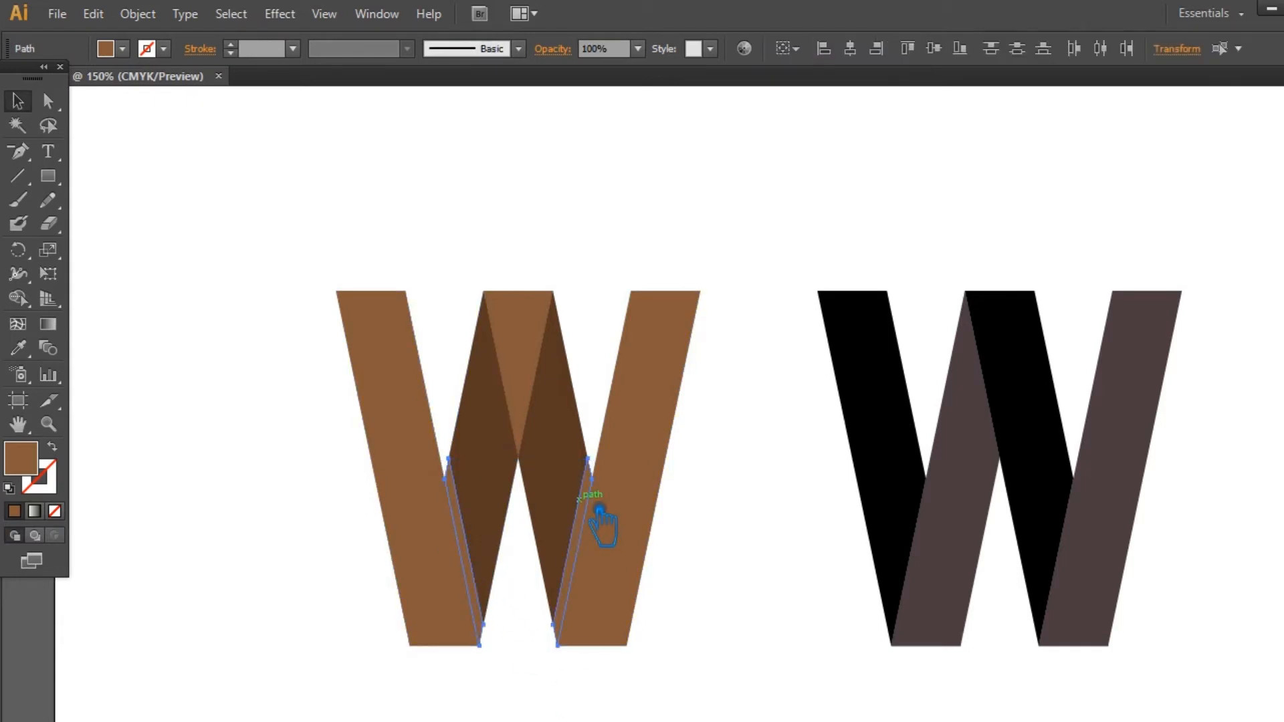
key(ctrl+g)
click(20, 349)
click(544, 336)
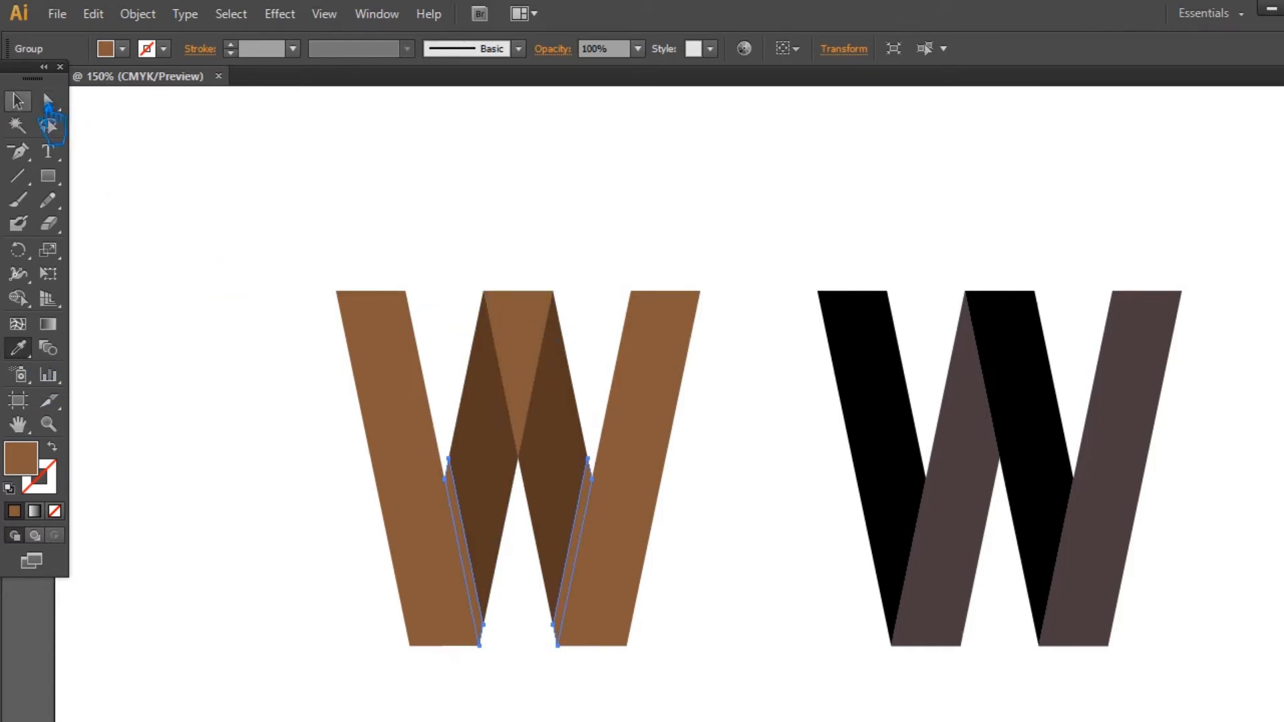
click(17, 100)
click(234, 222)
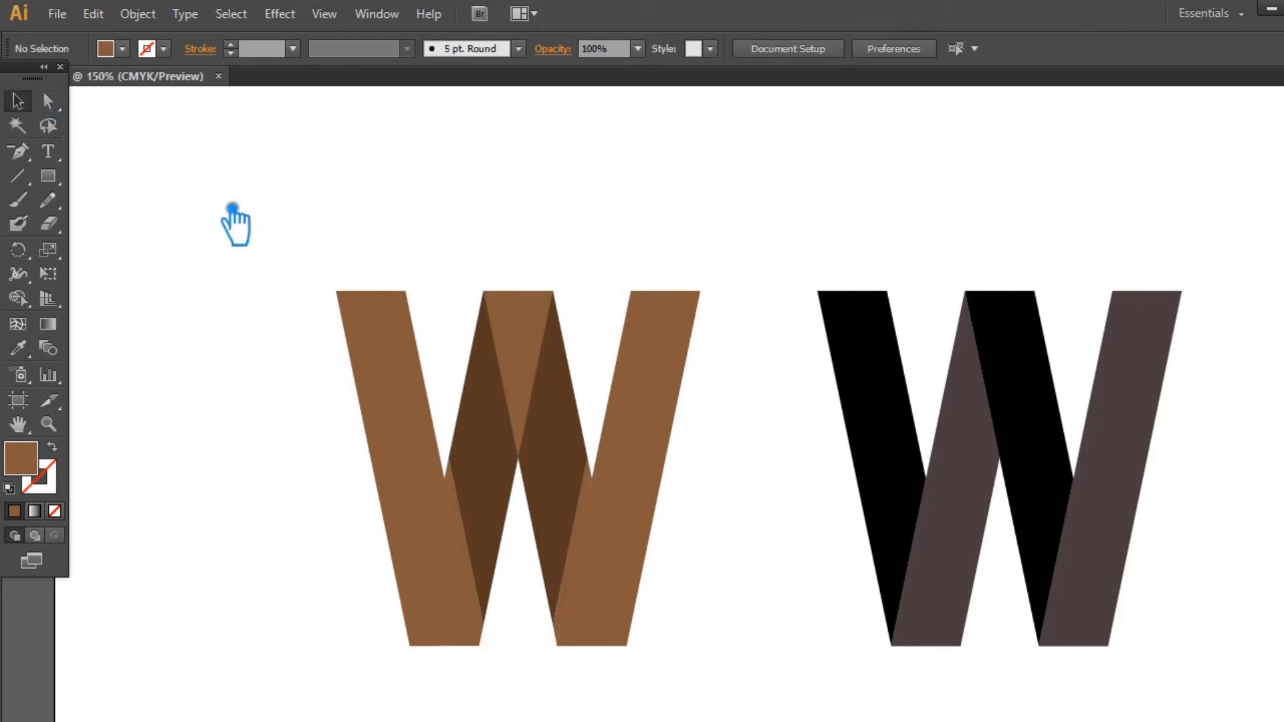
Step: Recolour the brown W's two outer bars in a slightly lighter brown
click(411, 428)
shift+click(678, 381)
double_click(34, 460)
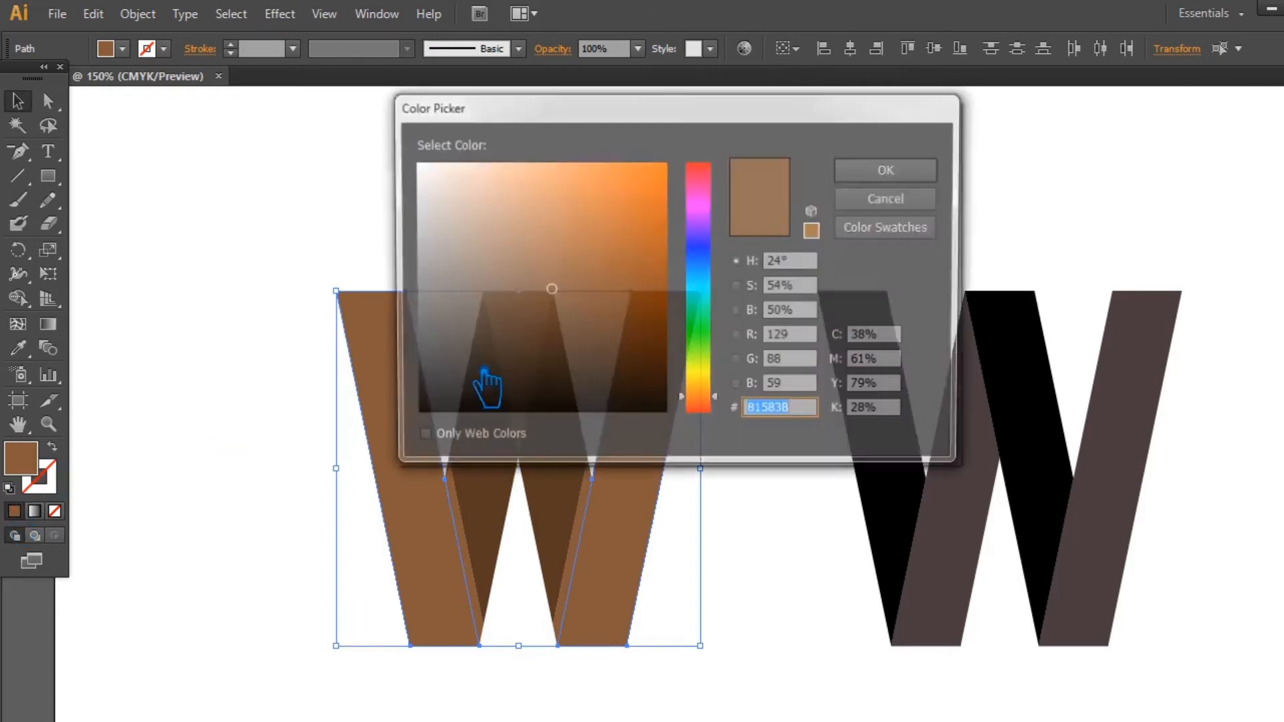
click(539, 272)
click(889, 169)
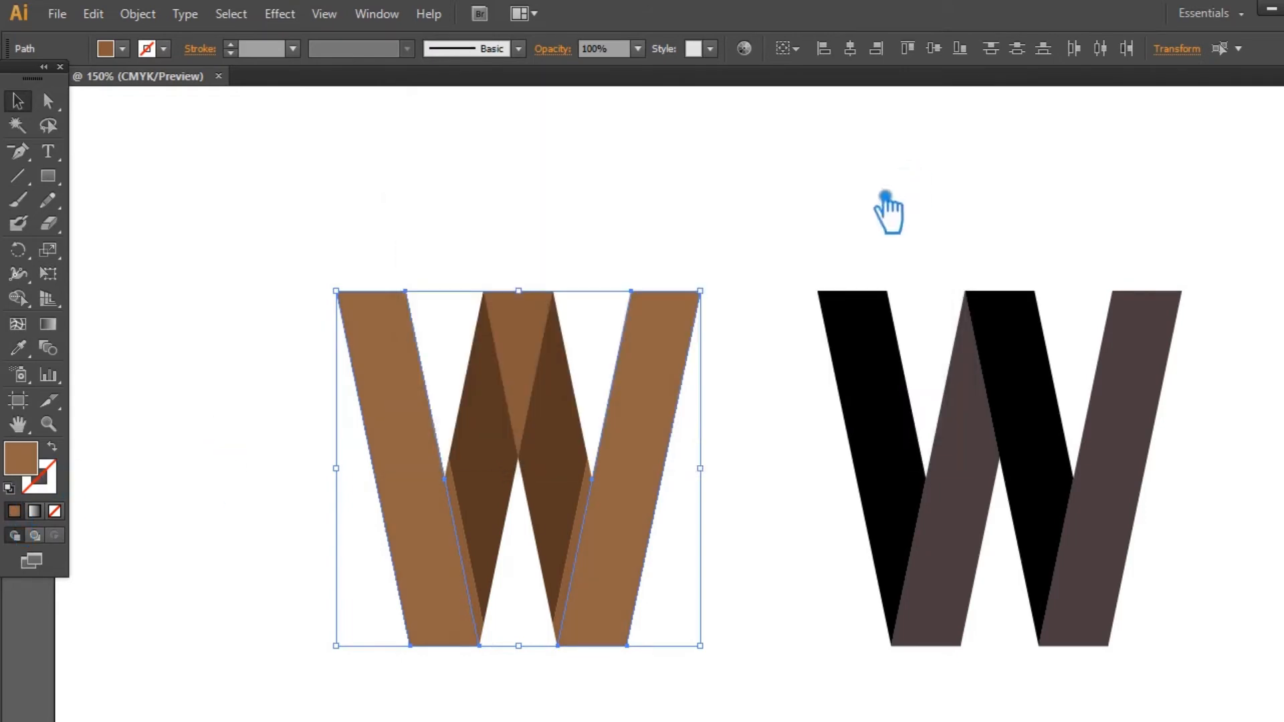
click(799, 281)
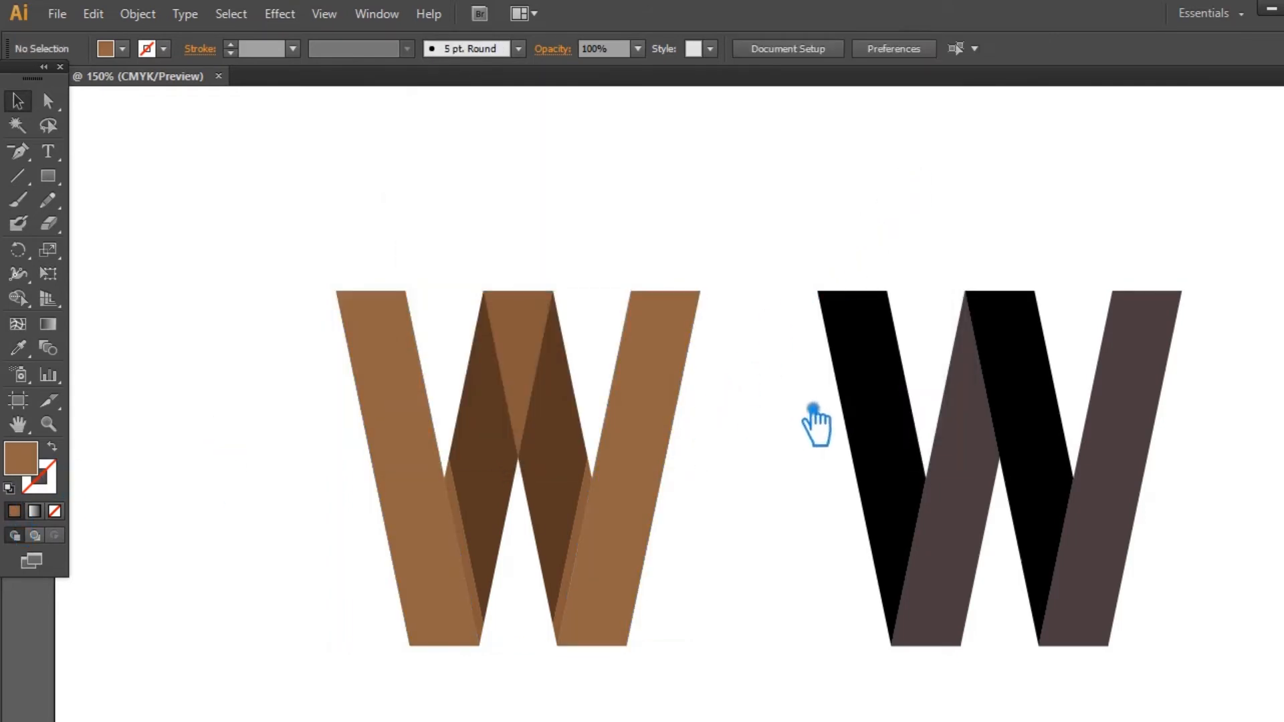
Step: Group the brown W's two outer bars and fill them with a lighter tan brown that contrasts with the slivers
click(677, 406)
shift+click(398, 410)
key(ctrl+g)
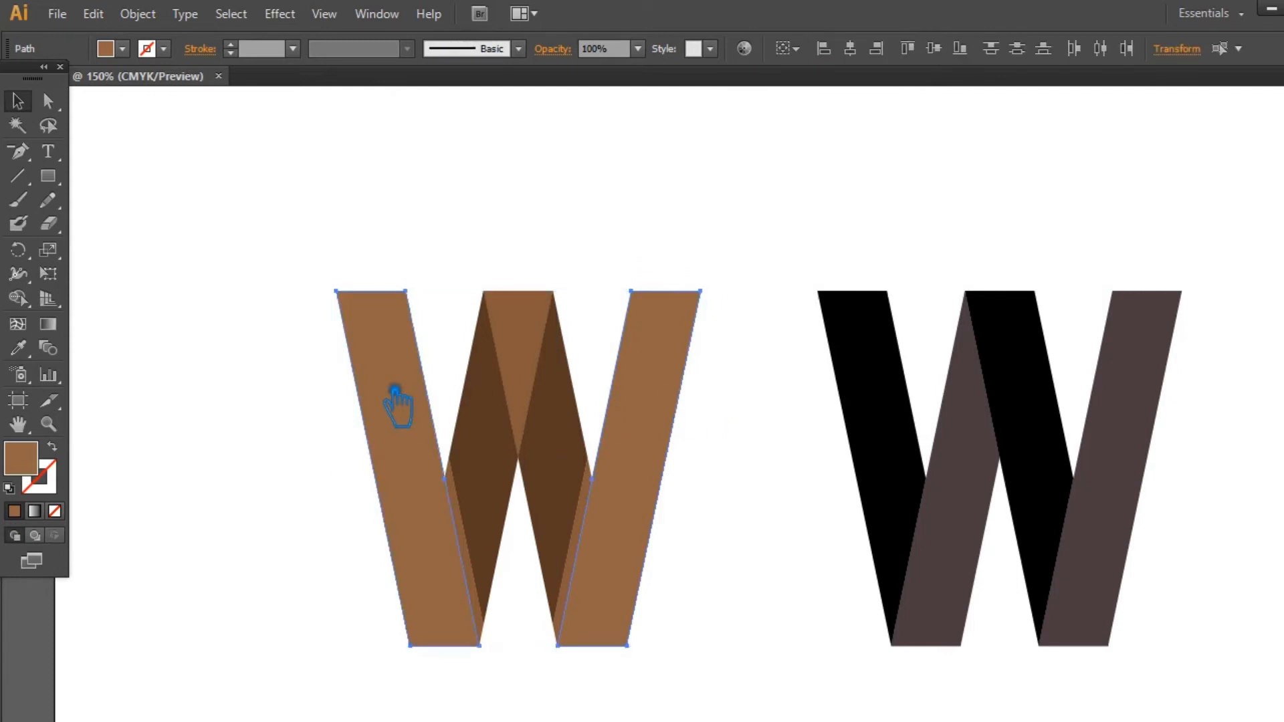
double_click(28, 463)
click(538, 263)
click(919, 169)
click(769, 278)
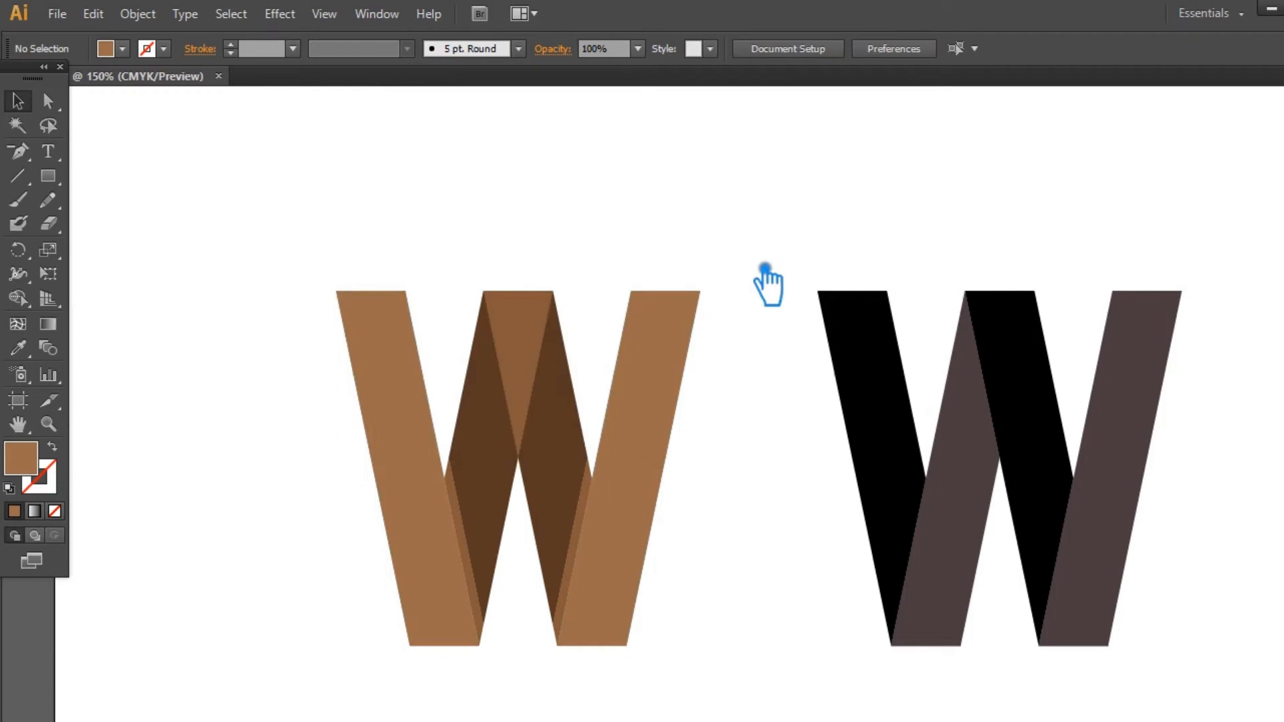
Step: Recolour the two dark inner bars by sampling a sliver's brown and darkening it to a medium brown
click(547, 457)
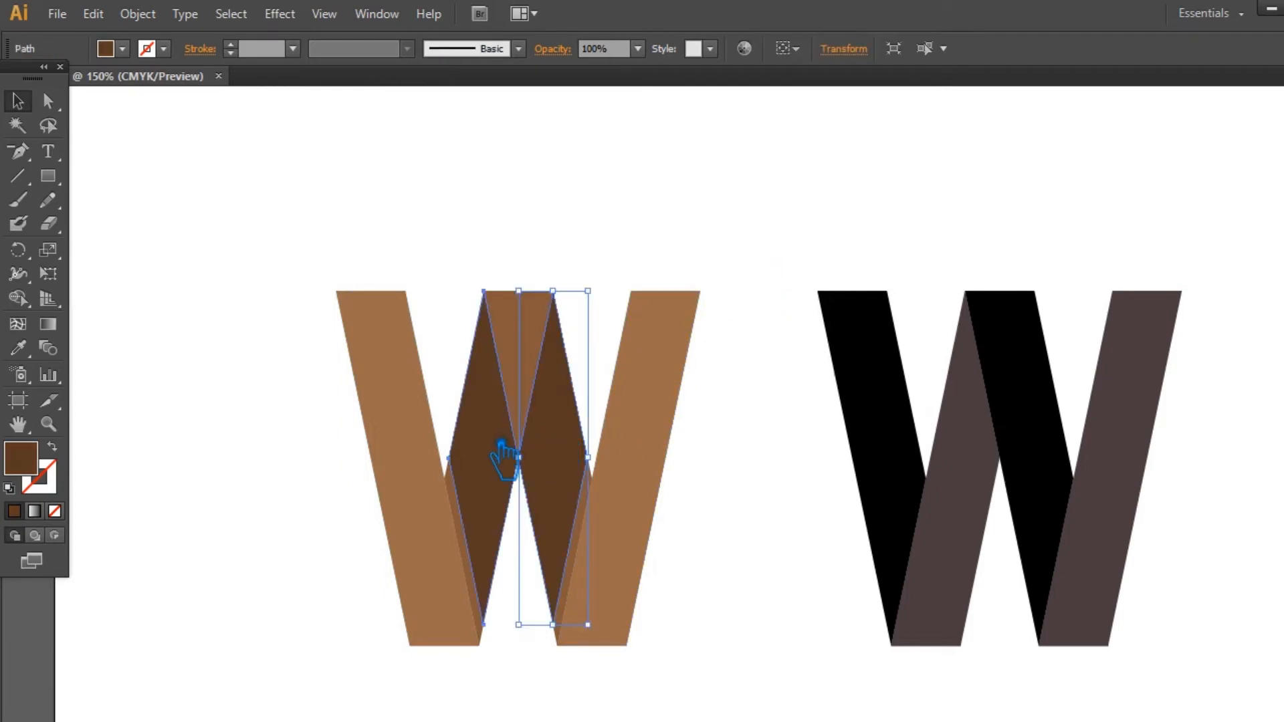
click(18, 347)
click(478, 529)
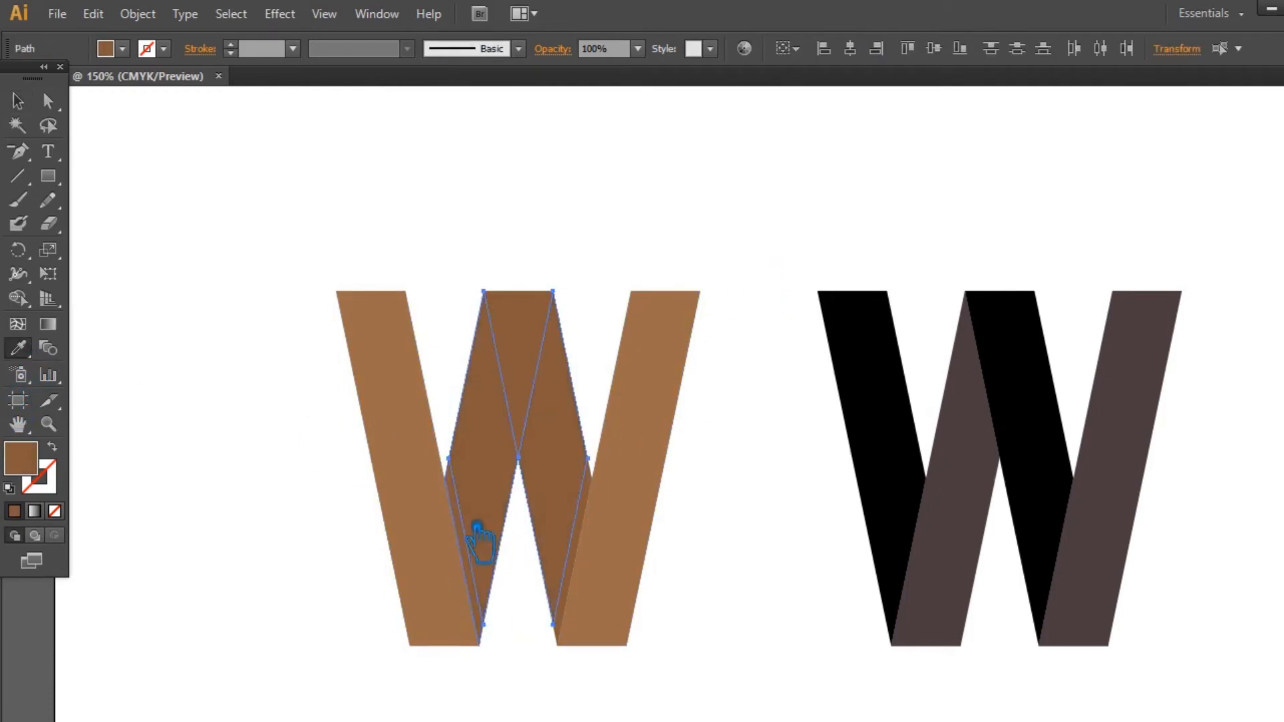
double_click(34, 469)
click(562, 306)
click(935, 175)
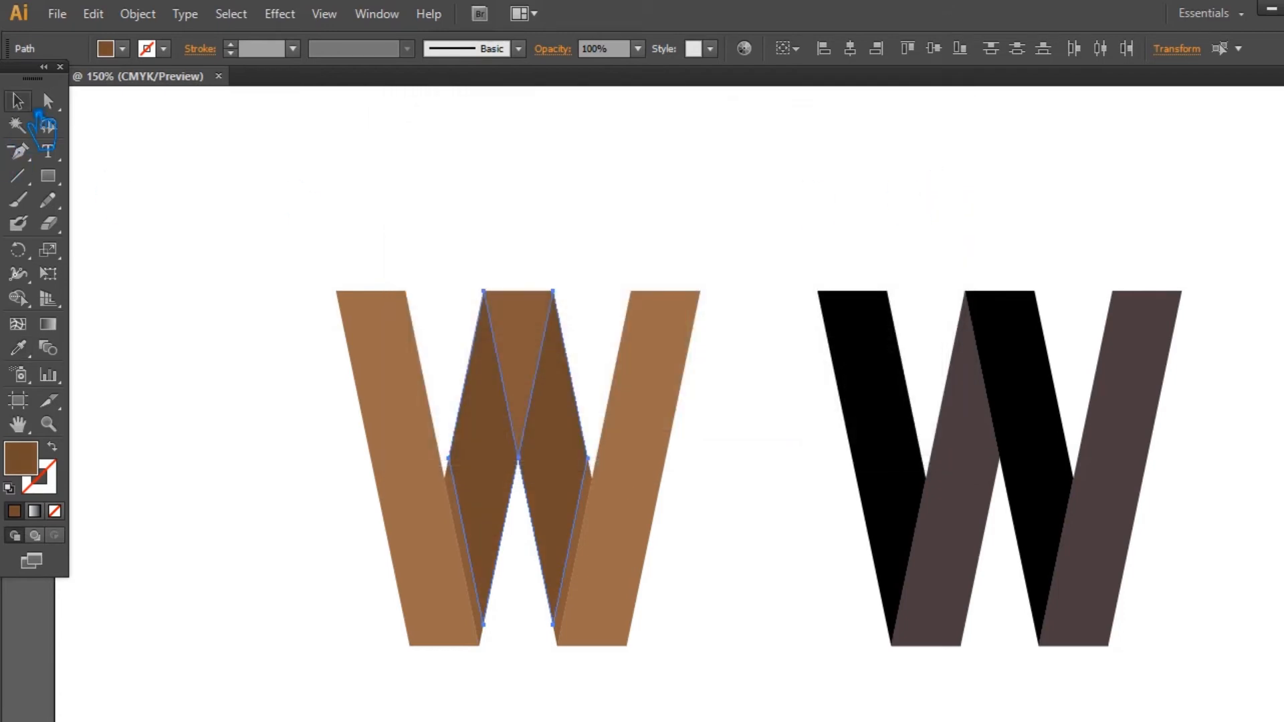
click(237, 168)
Step: Try the outer bars' tan and the inner bars' medium brown on the top centre triangle, and return it to the slivers' brown
click(542, 341)
key(i)
click(415, 367)
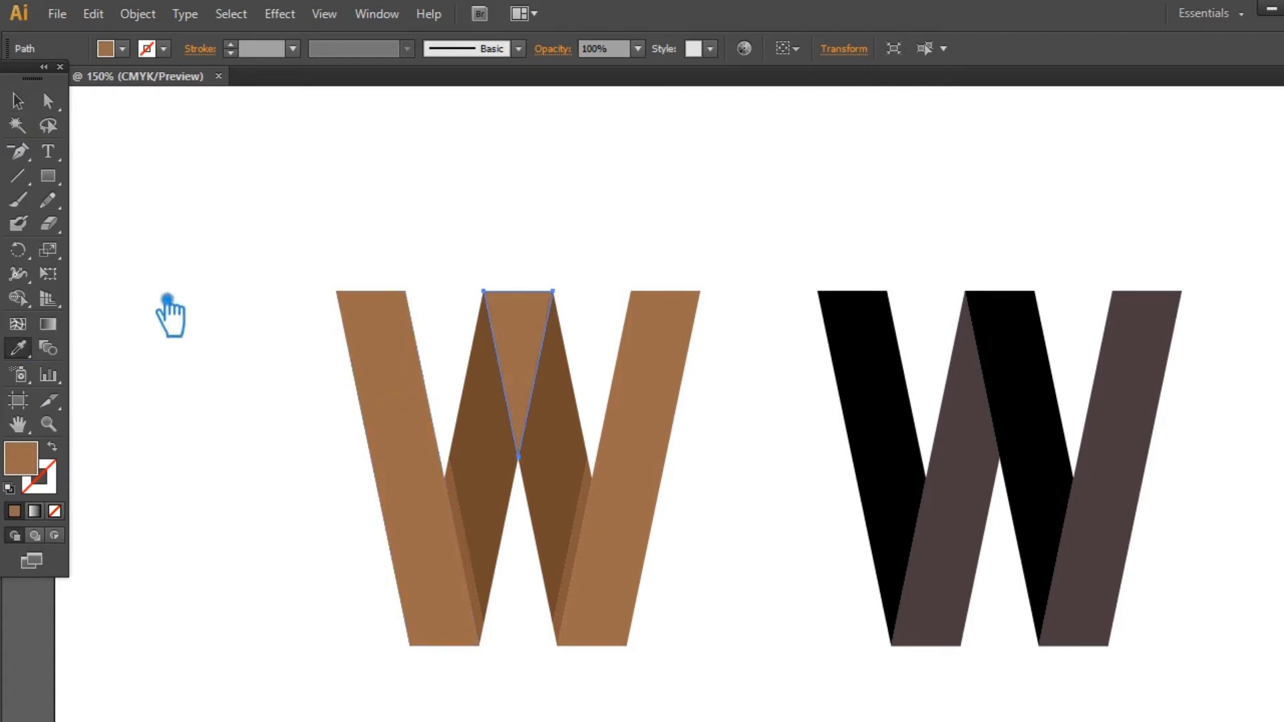
click(520, 442)
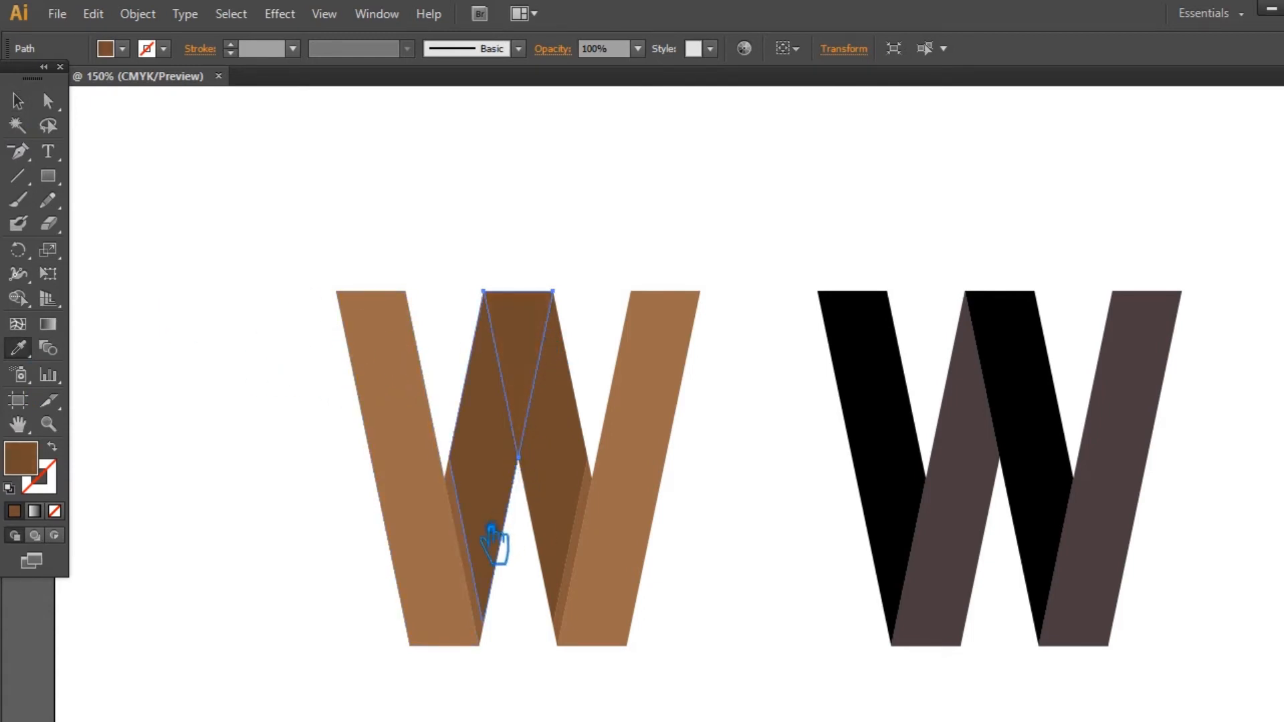
click(480, 548)
click(17, 101)
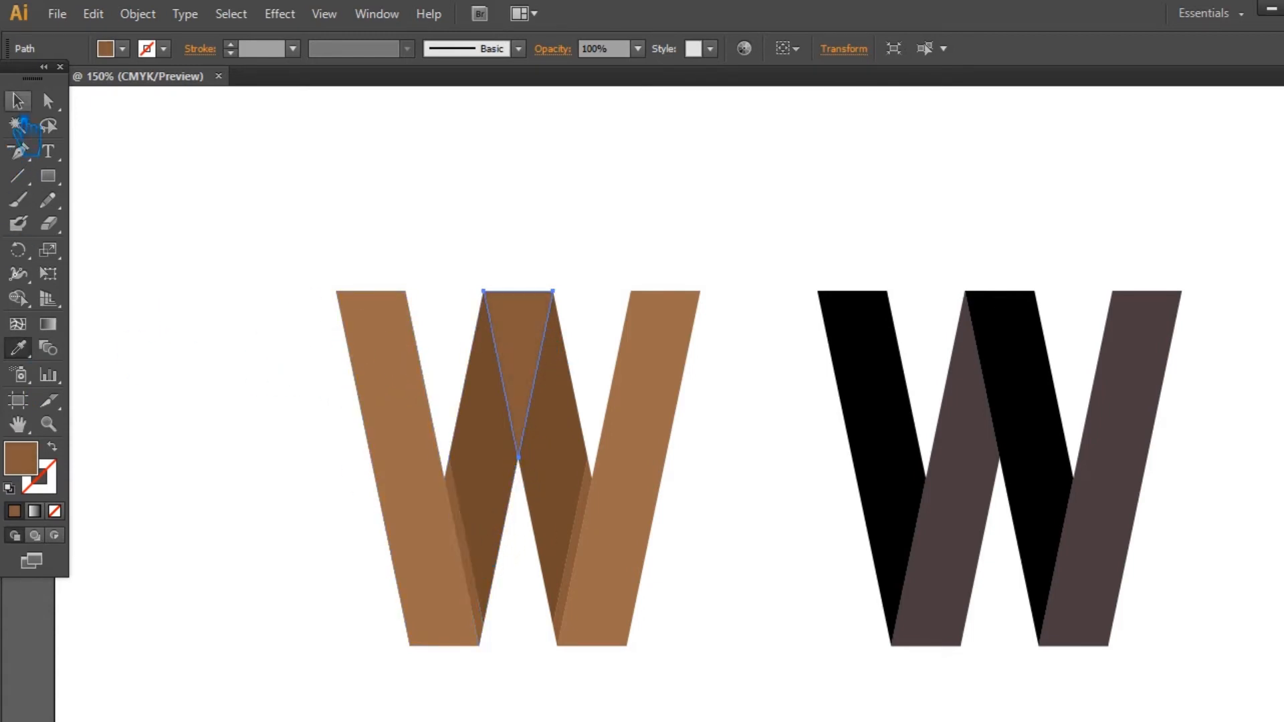
click(348, 230)
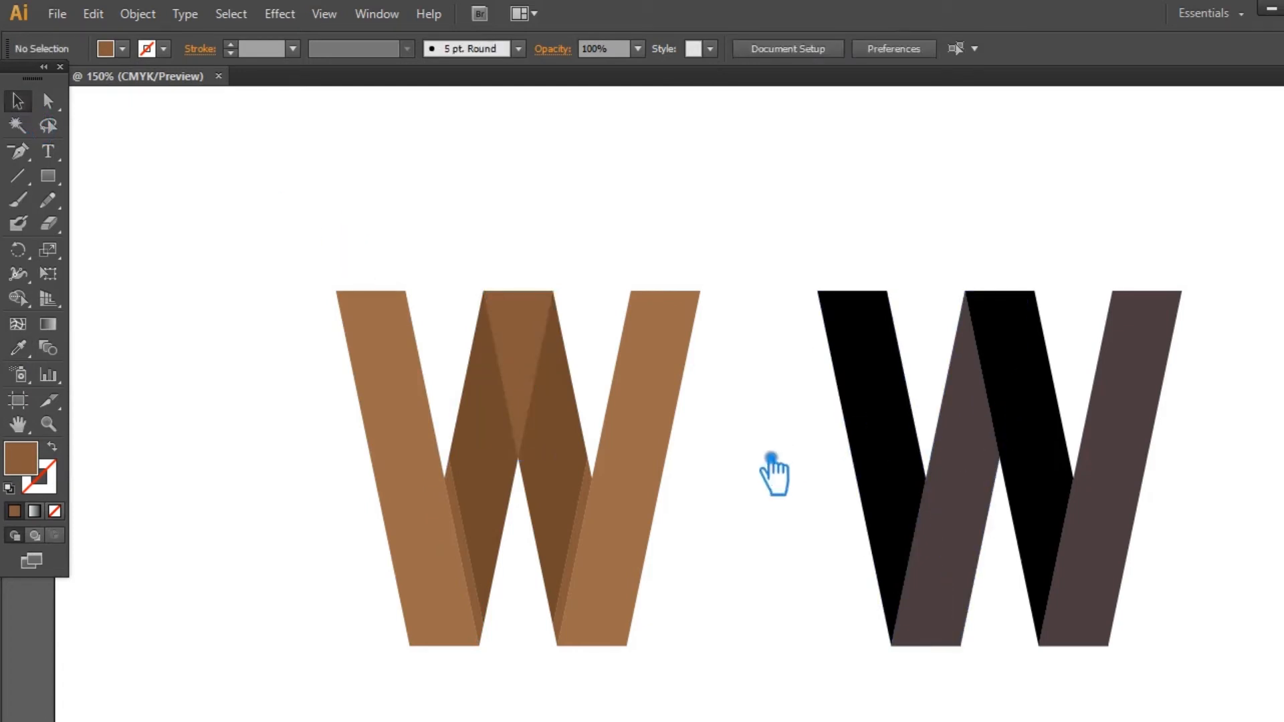
Step: Move the black and brown duplicate W left, closer to the recoloured W and level with it
drag(723, 657, 685, 610)
drag(914, 471, 878, 472)
click(1213, 514)
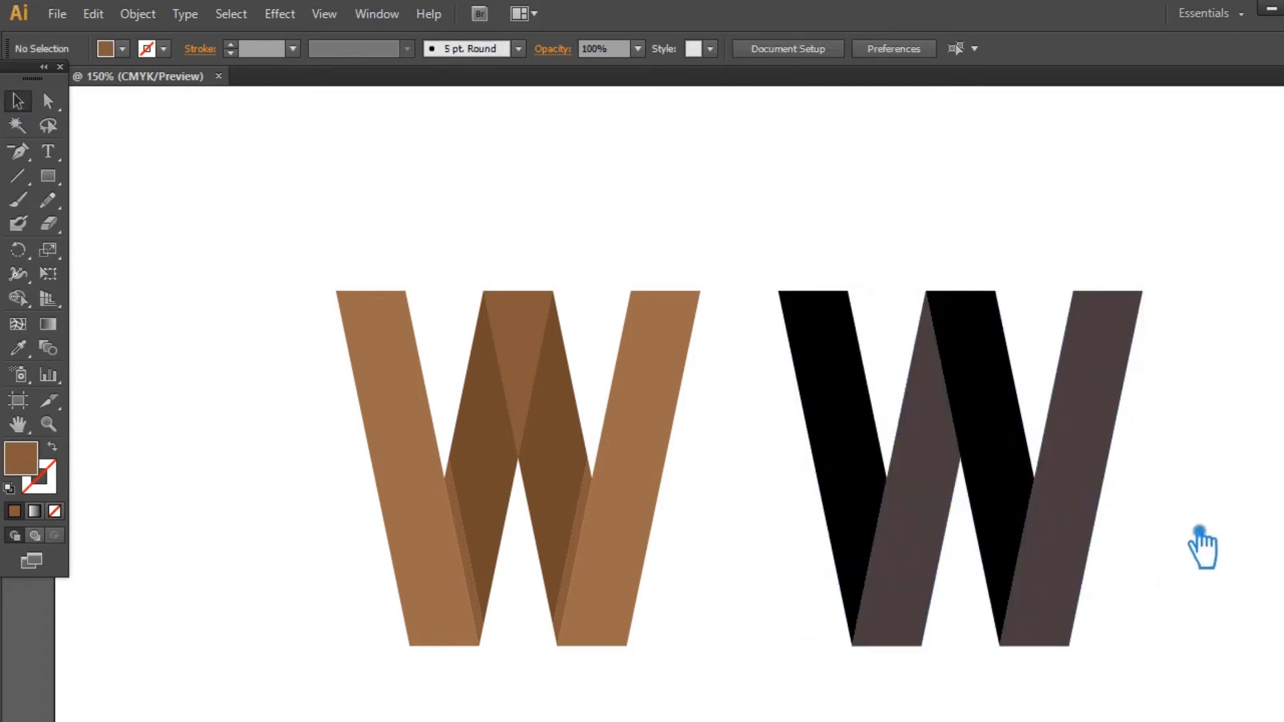
Step: Ungroup the black and dark brown duplicate W's pieces and bring its inner dark brown bar to the front
drag(1205, 559, 1171, 525)
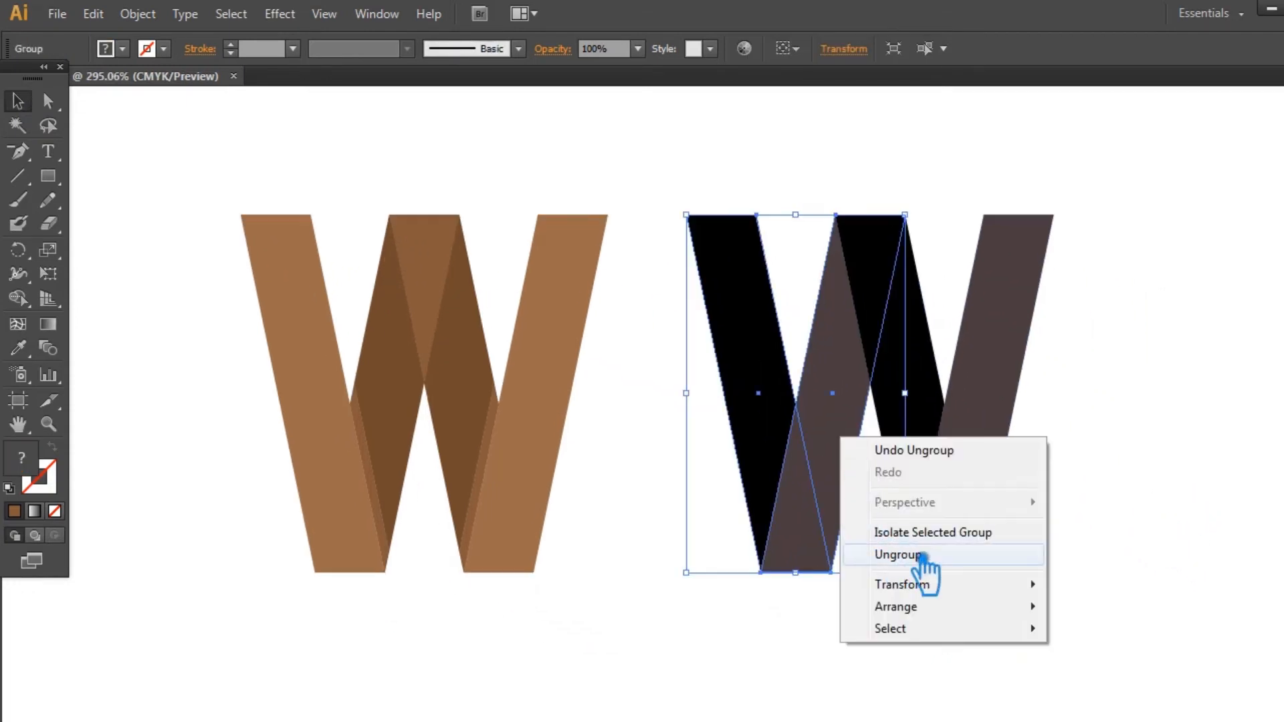
click(920, 556)
click(1252, 450)
click(859, 413)
key(ctrl+shift+])
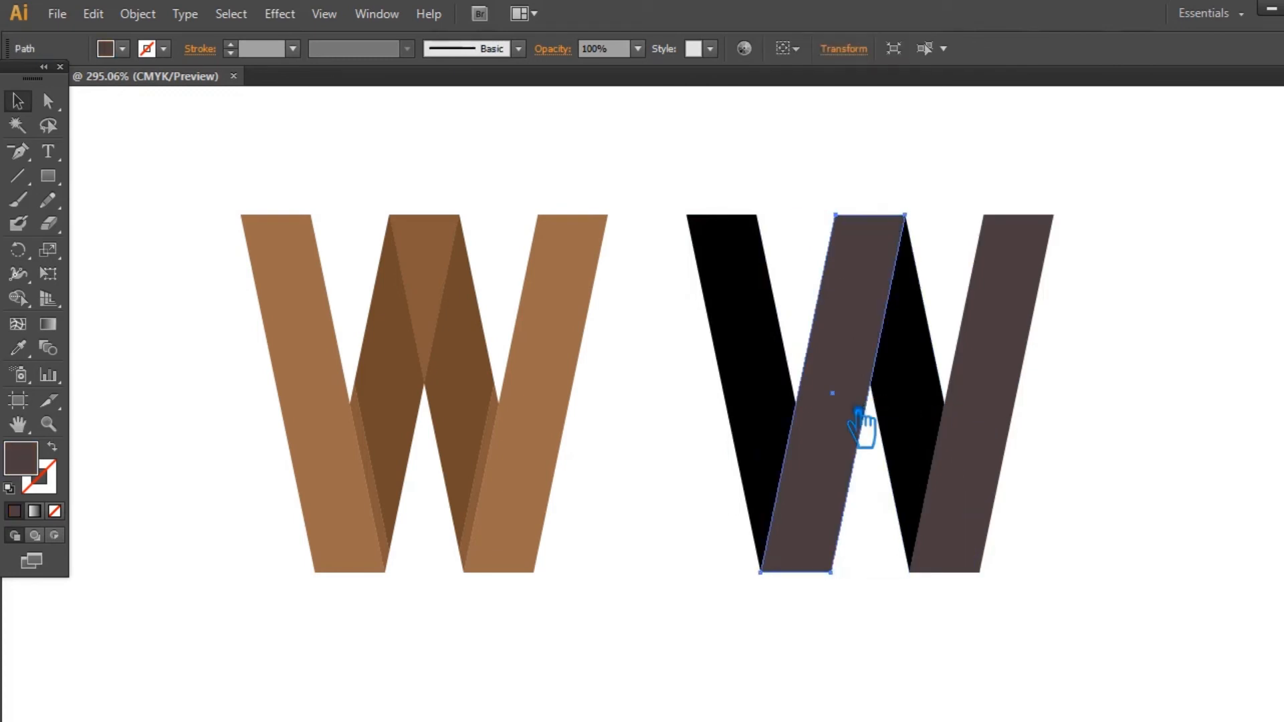
click(1152, 378)
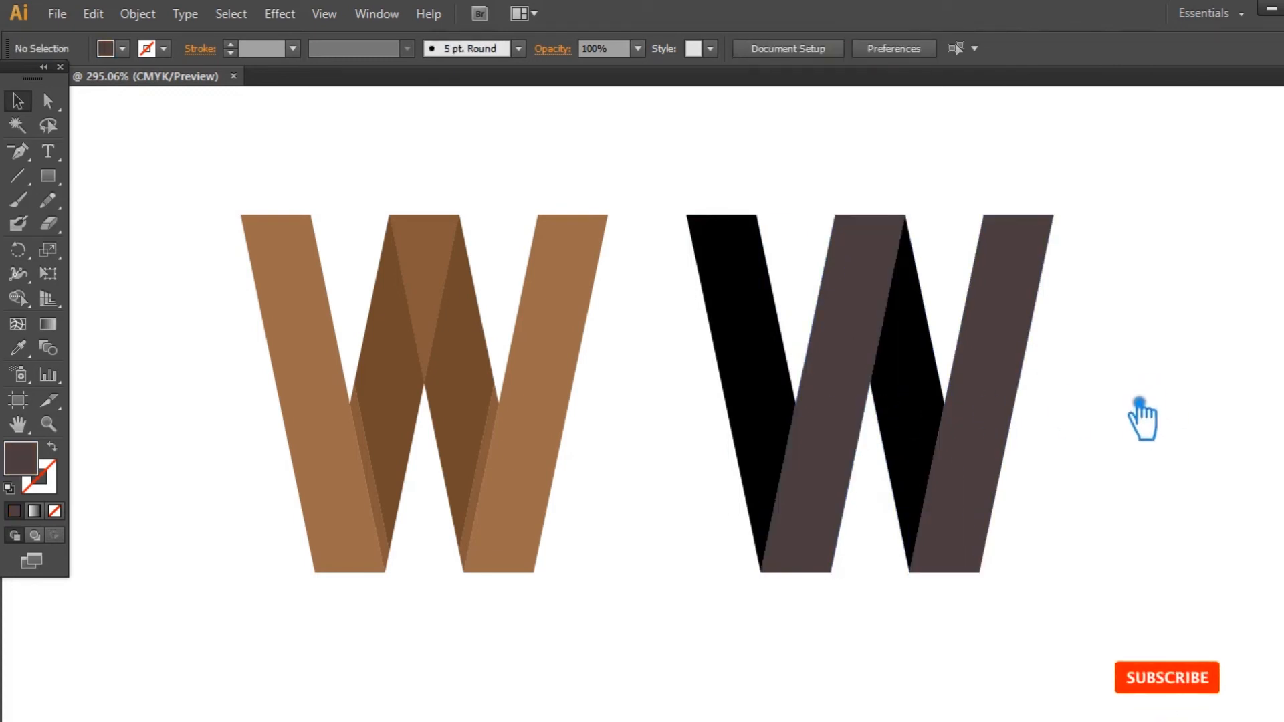
Step: Create a 0.04 in offset path with miter joins around the duplicate W's inner dark brown bar
click(867, 405)
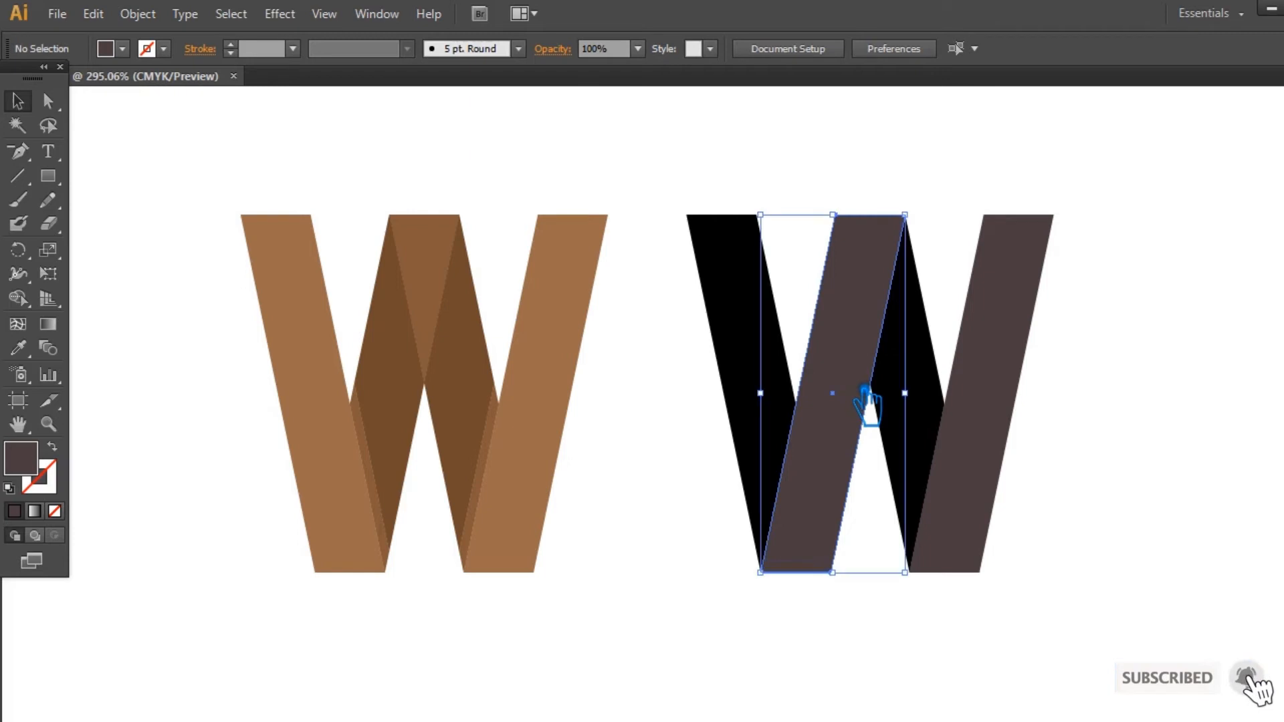
click(231, 14)
mouse_move(155, 22)
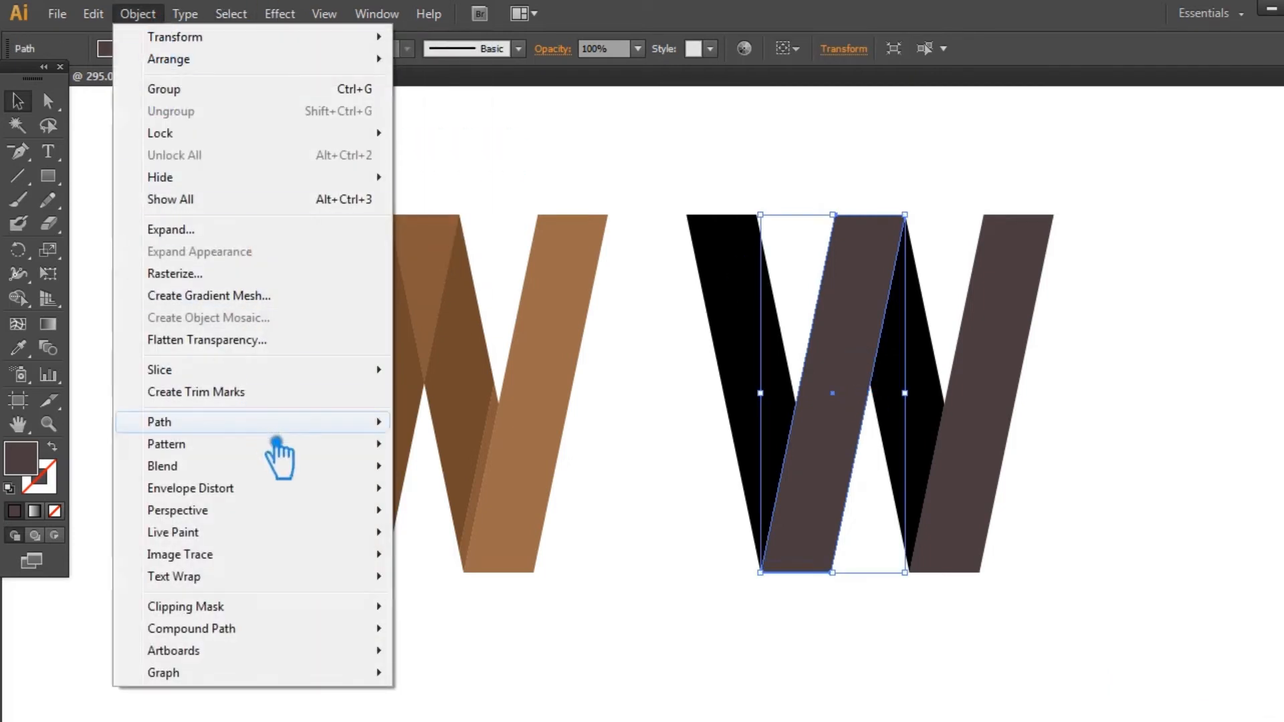
mouse_move(363, 426)
click(498, 495)
click(778, 314)
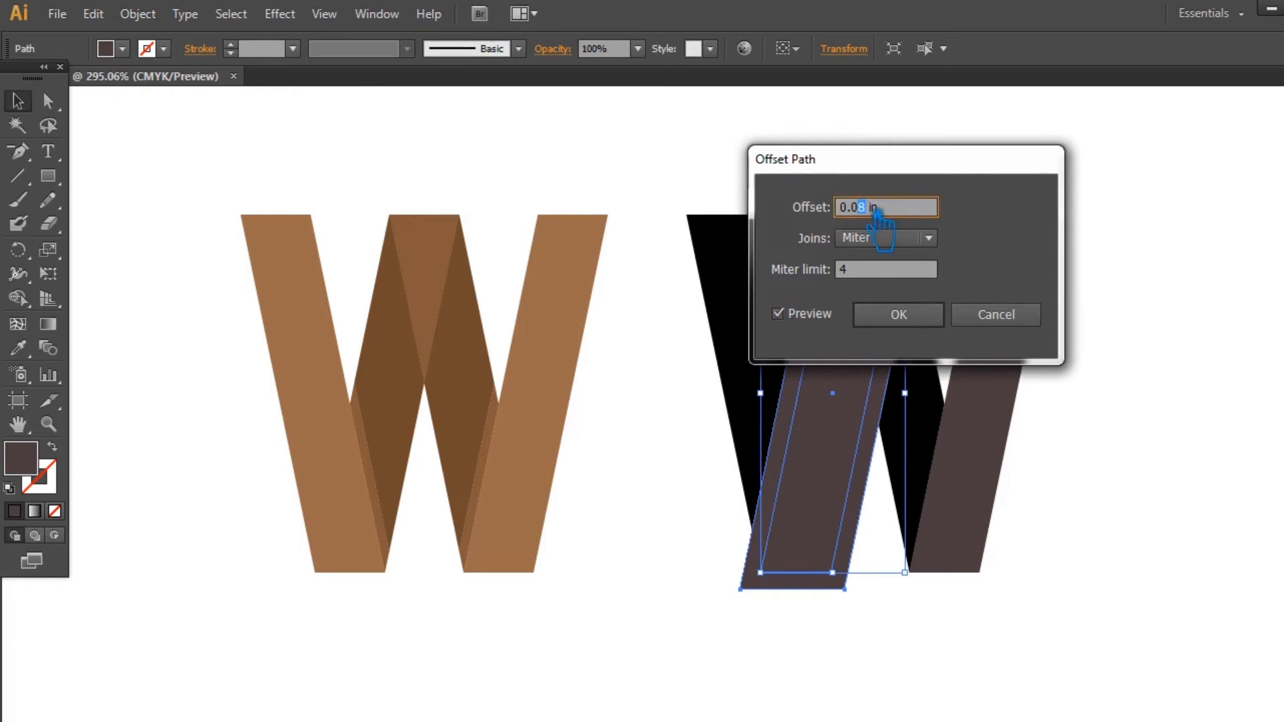
text(5)
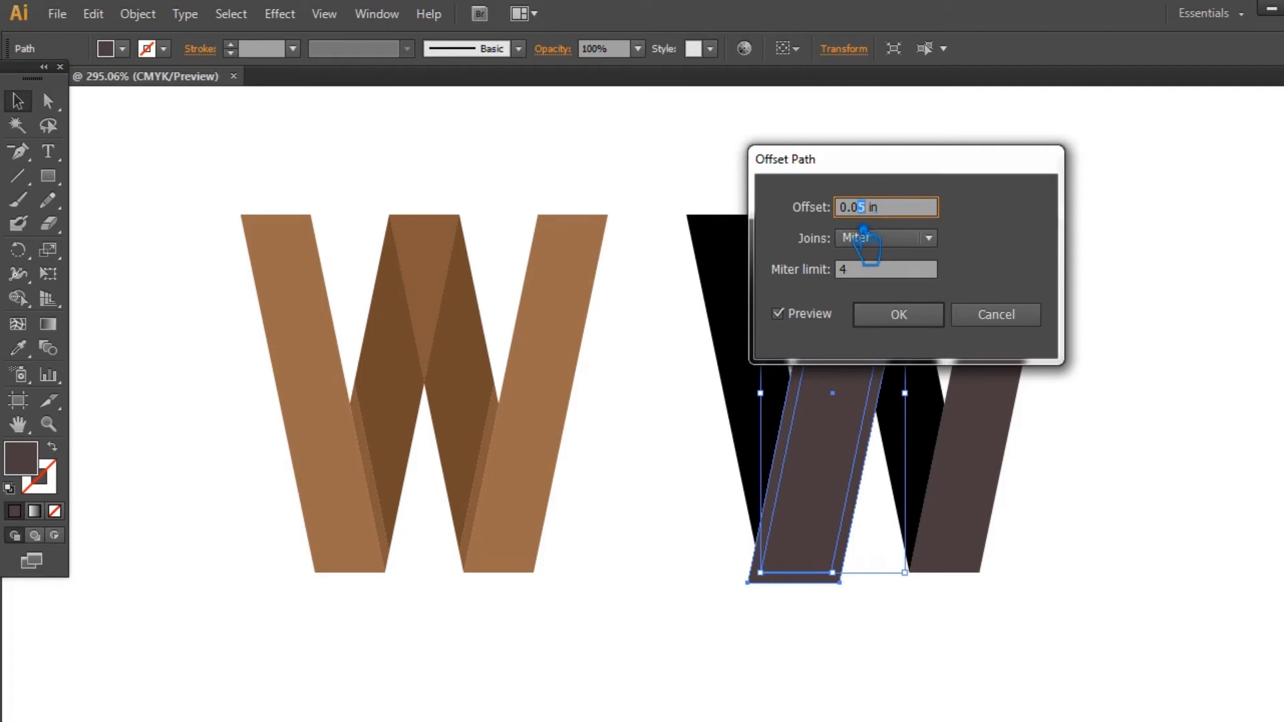
click(900, 316)
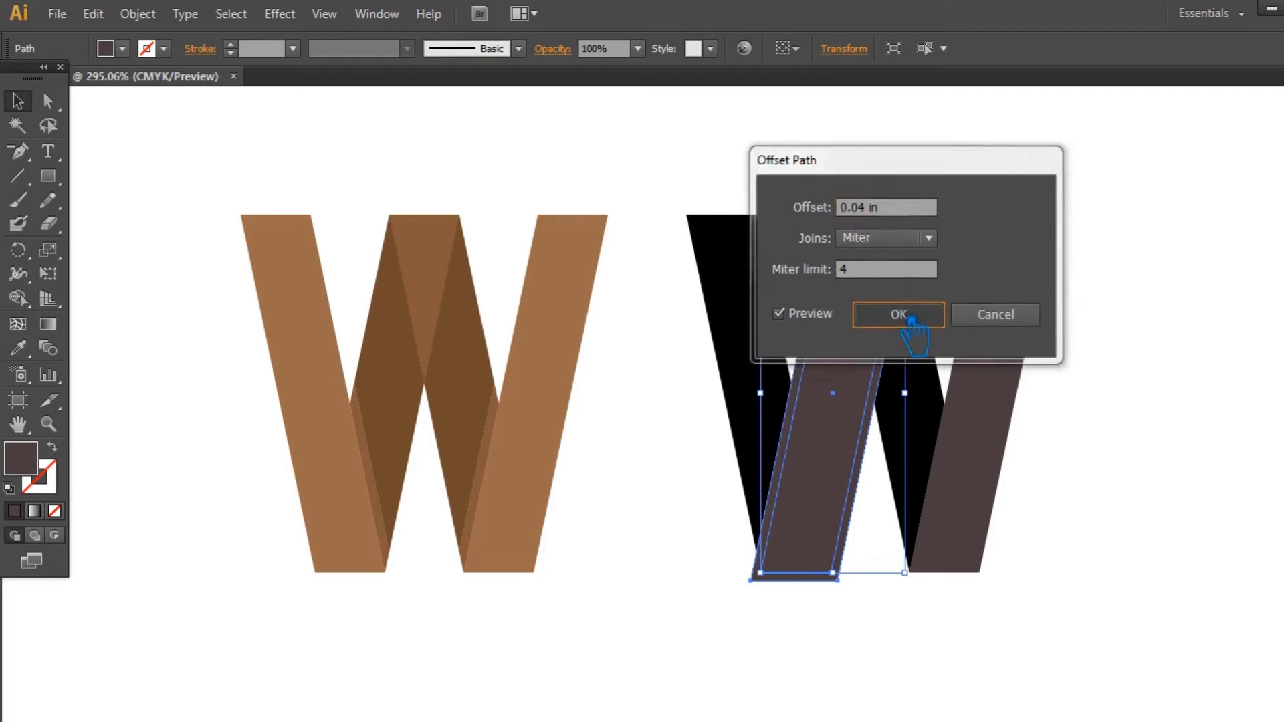
click(1078, 461)
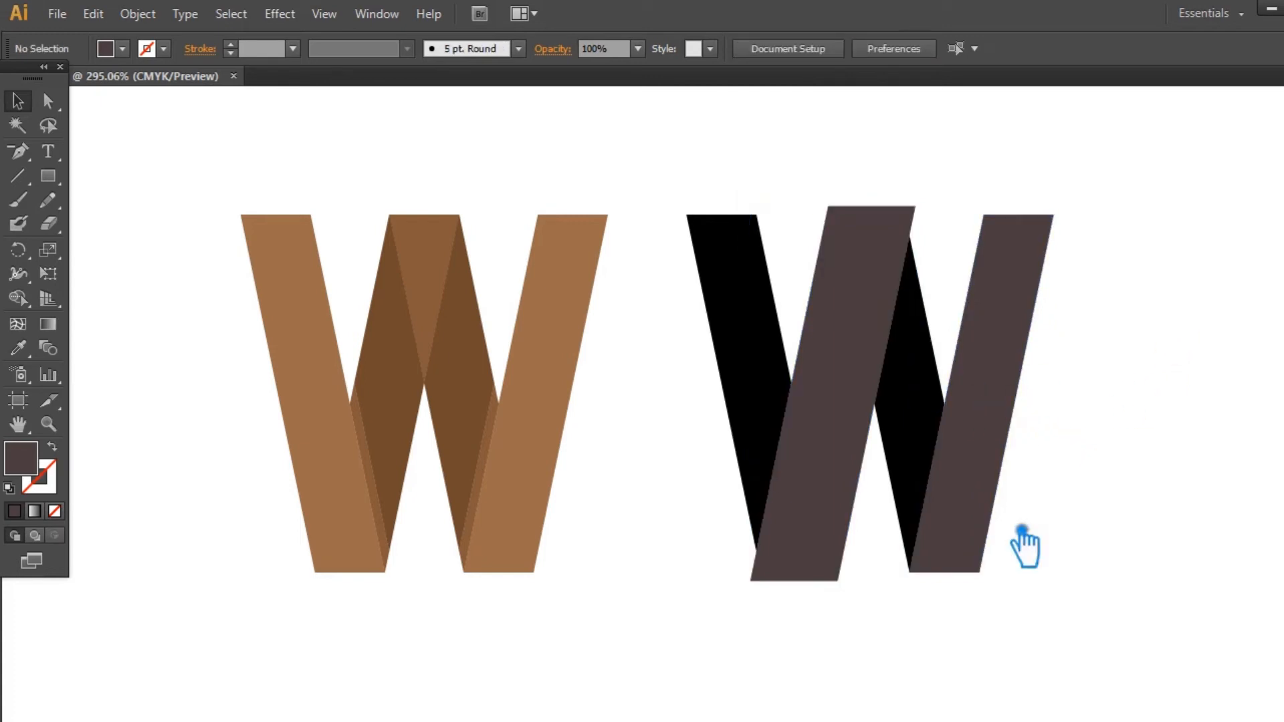
Step: Divide the duplicate W's first black bar, the inner dark brown bar and its offset outline with Pathfinder
drag(852, 598, 726, 440)
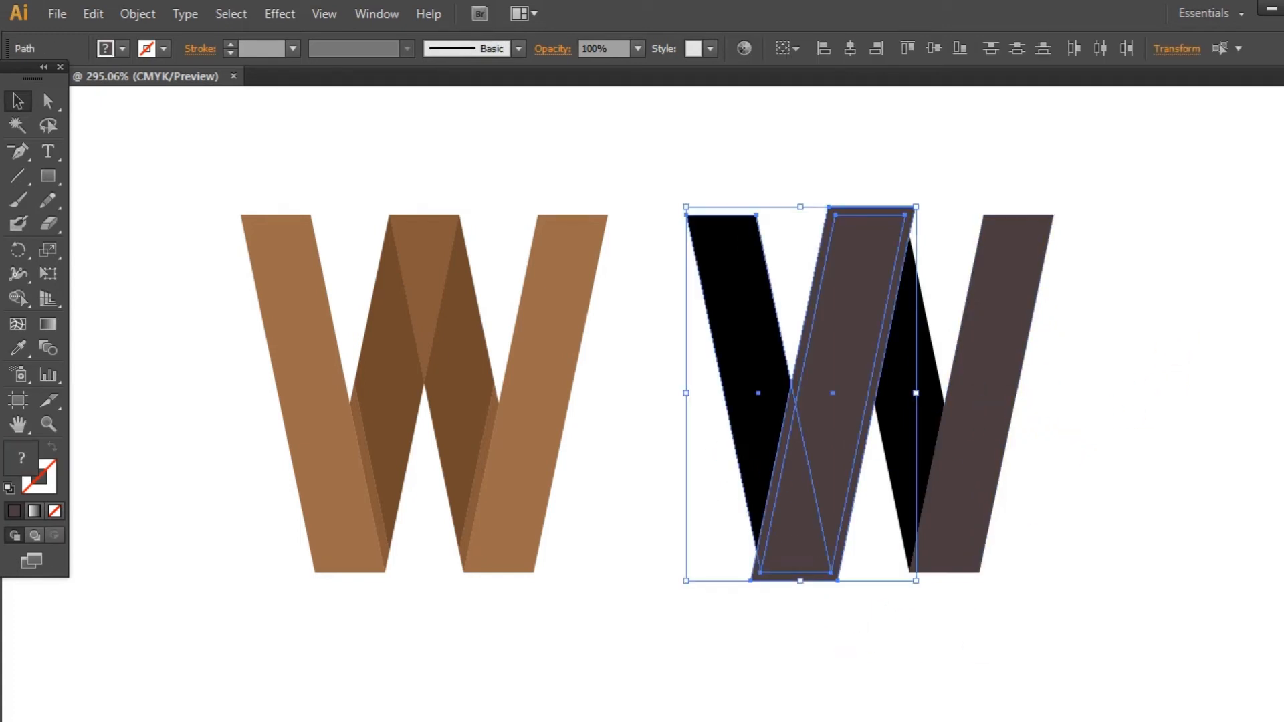
click(1282, 489)
click(1115, 585)
click(1280, 489)
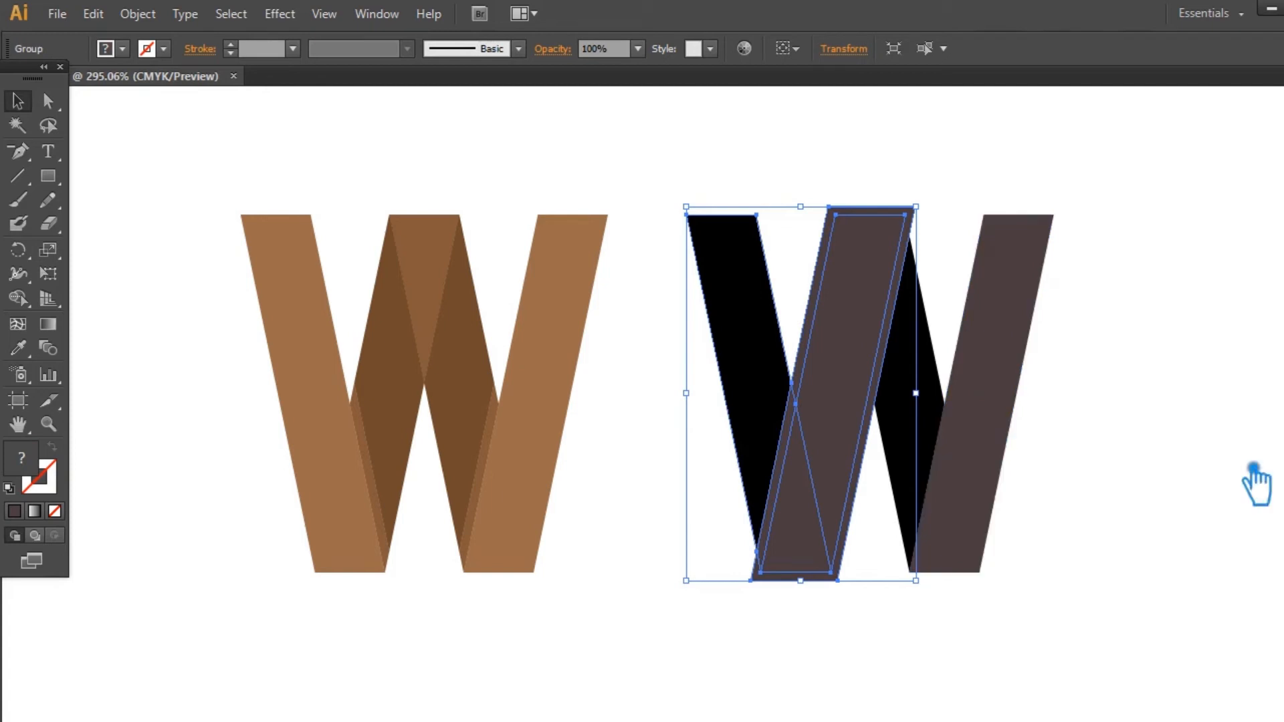
click(1249, 465)
Step: Ungroup the divided pieces and delete the excess offset outline around the inner dark brown bar
click(825, 336)
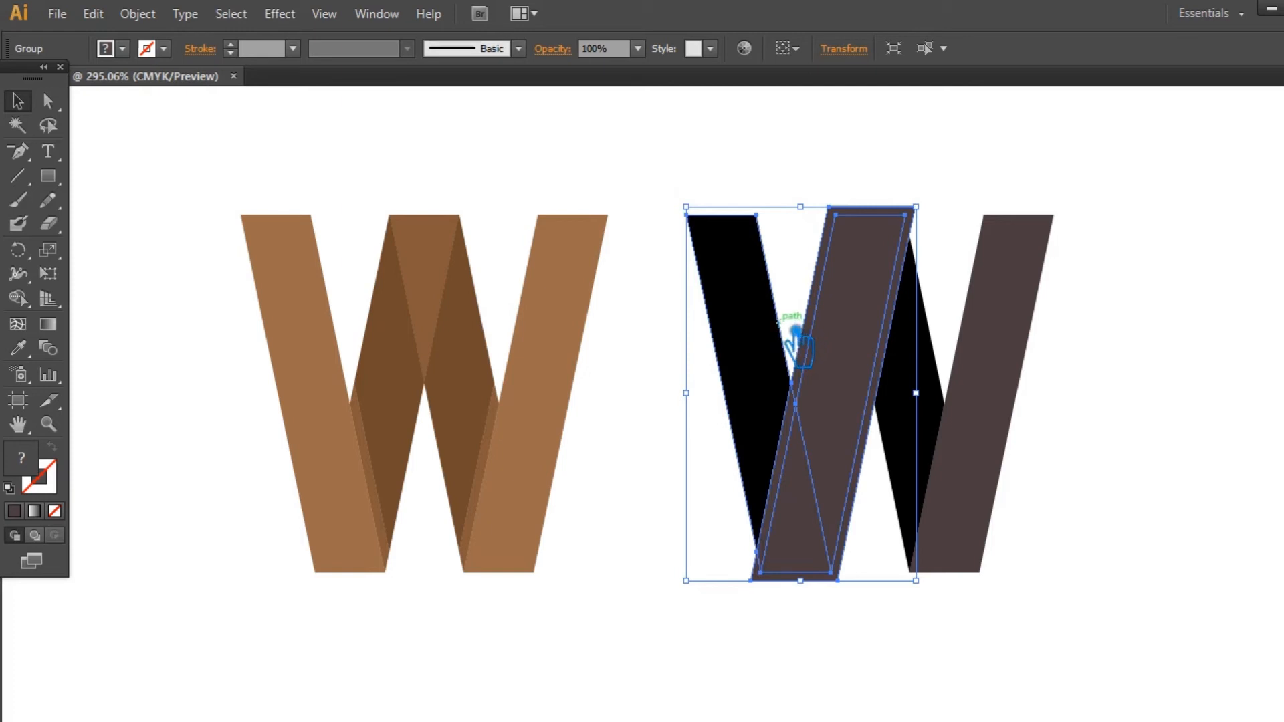
right_click(823, 325)
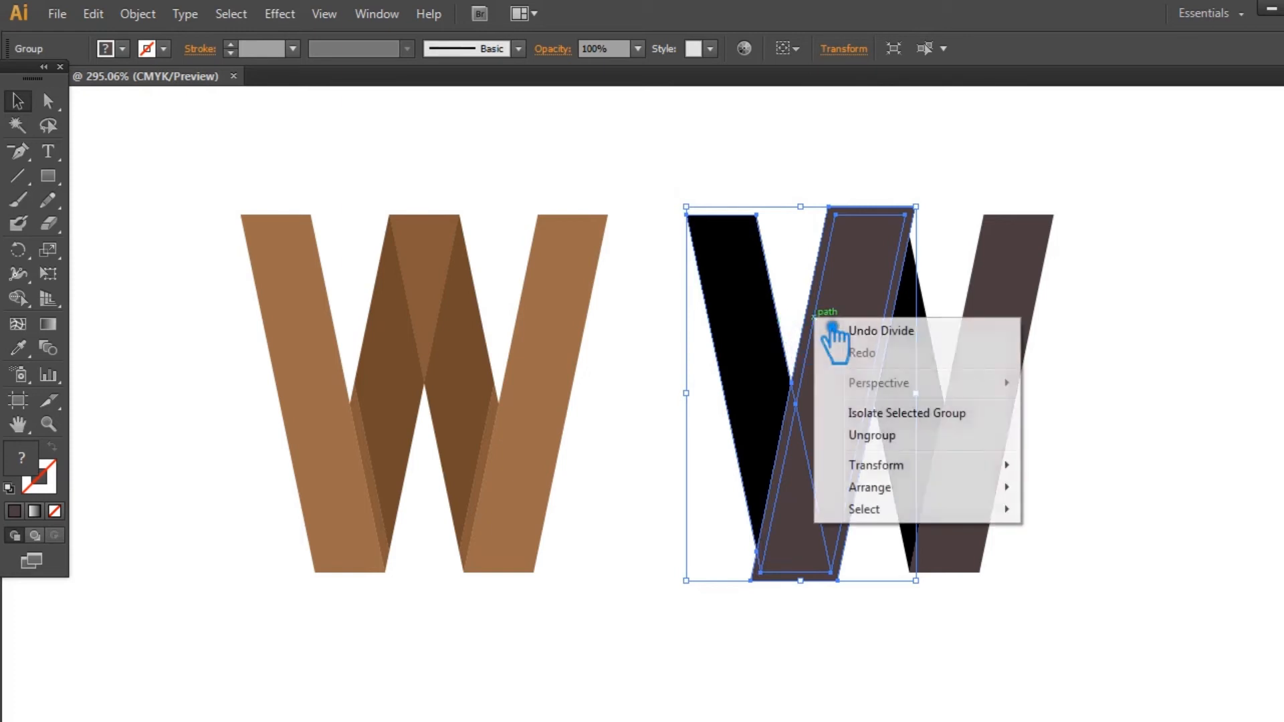
click(889, 436)
click(1169, 450)
click(879, 478)
key(Delete)
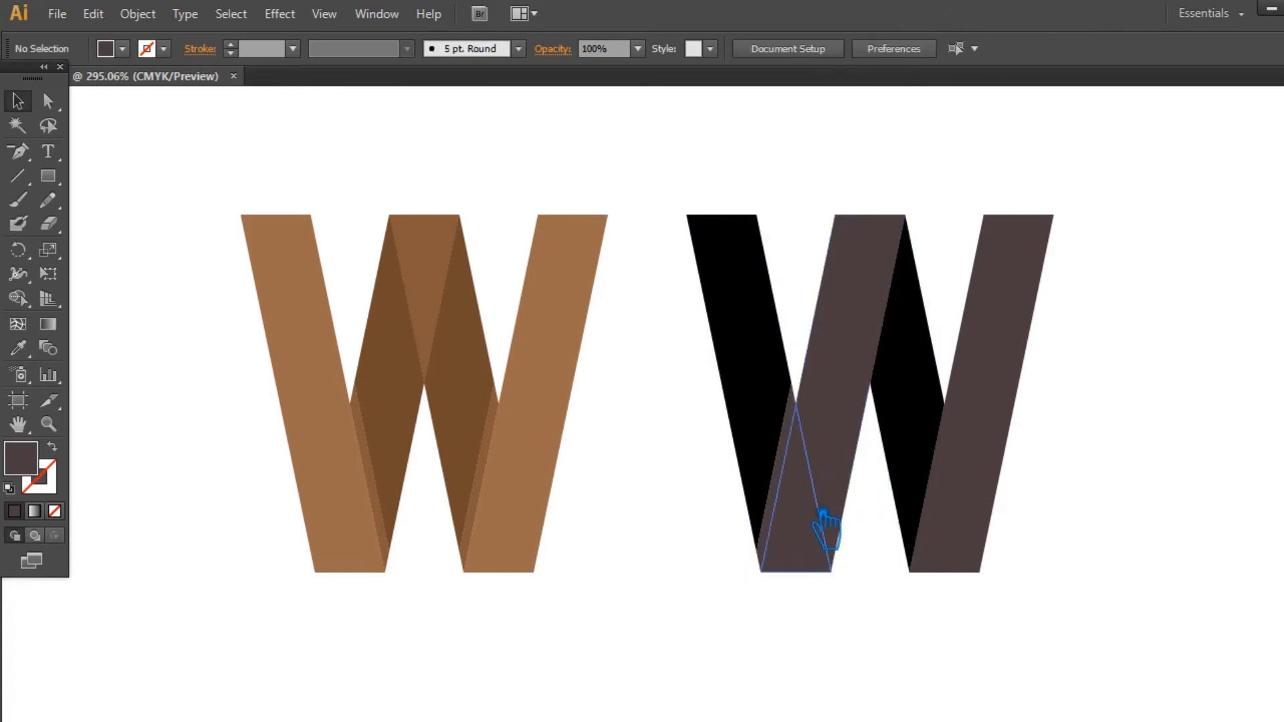
Step: Unite the inner bar's lower triangle with the rest of the bar, keeping the fold sliver separate
click(823, 563)
shift+click(869, 355)
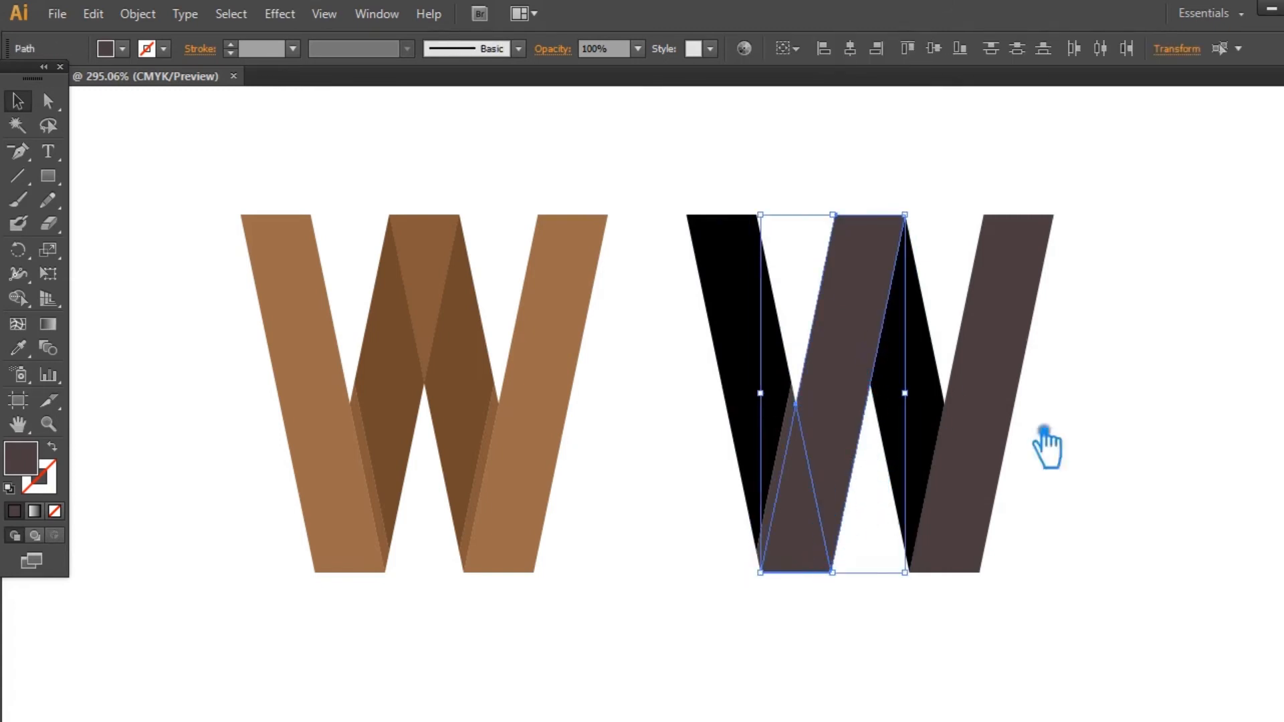
key(ctrl+shift+F9)
click(1115, 537)
click(1282, 489)
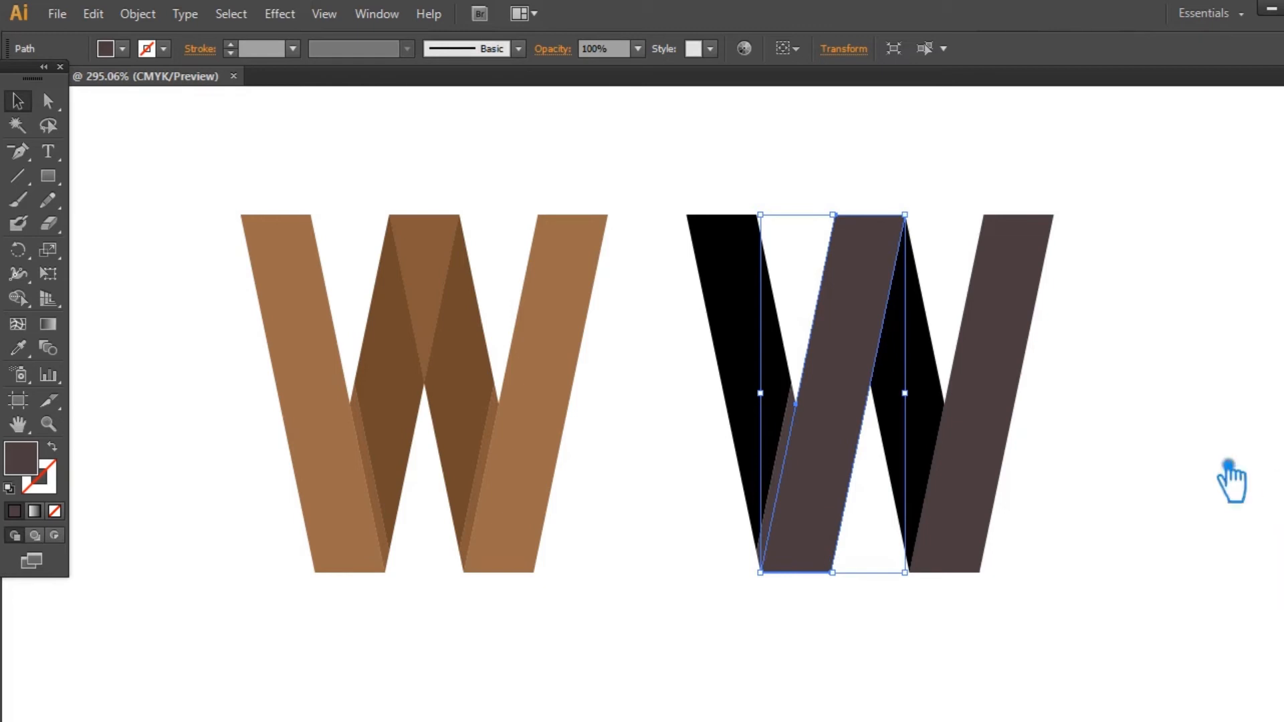
click(1223, 463)
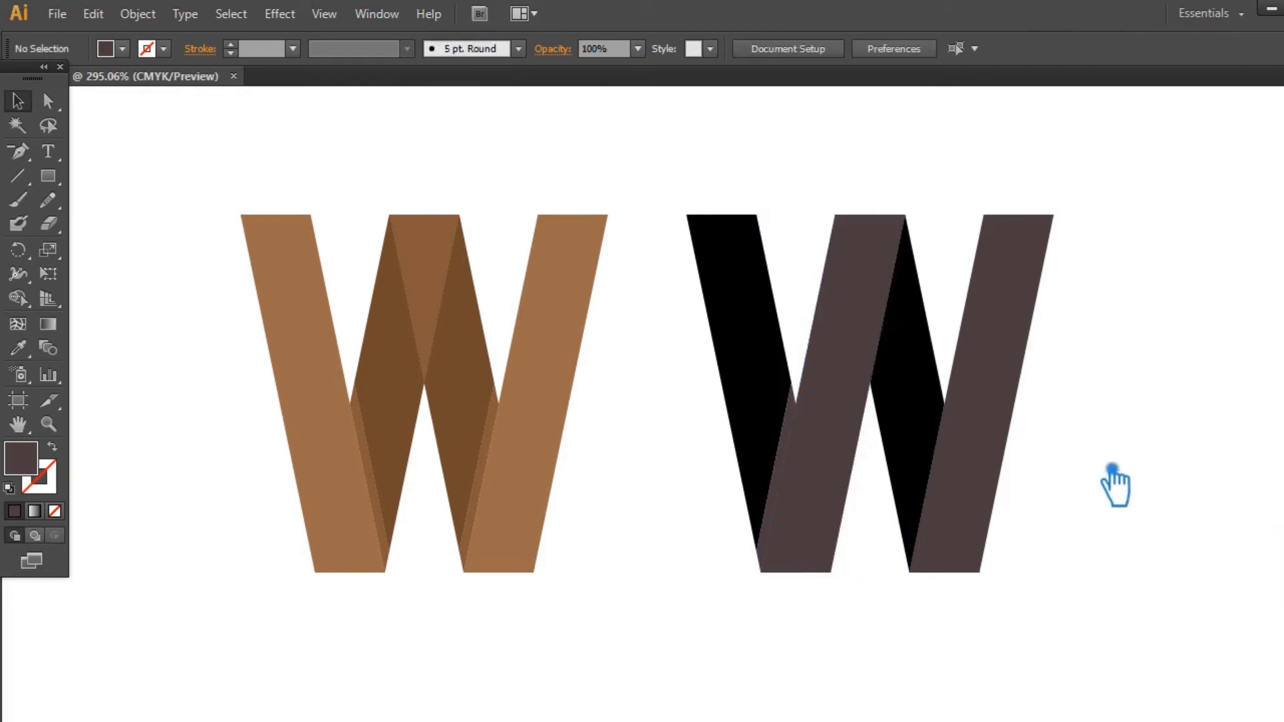
click(1008, 456)
click(138, 14)
mouse_move(252, 422)
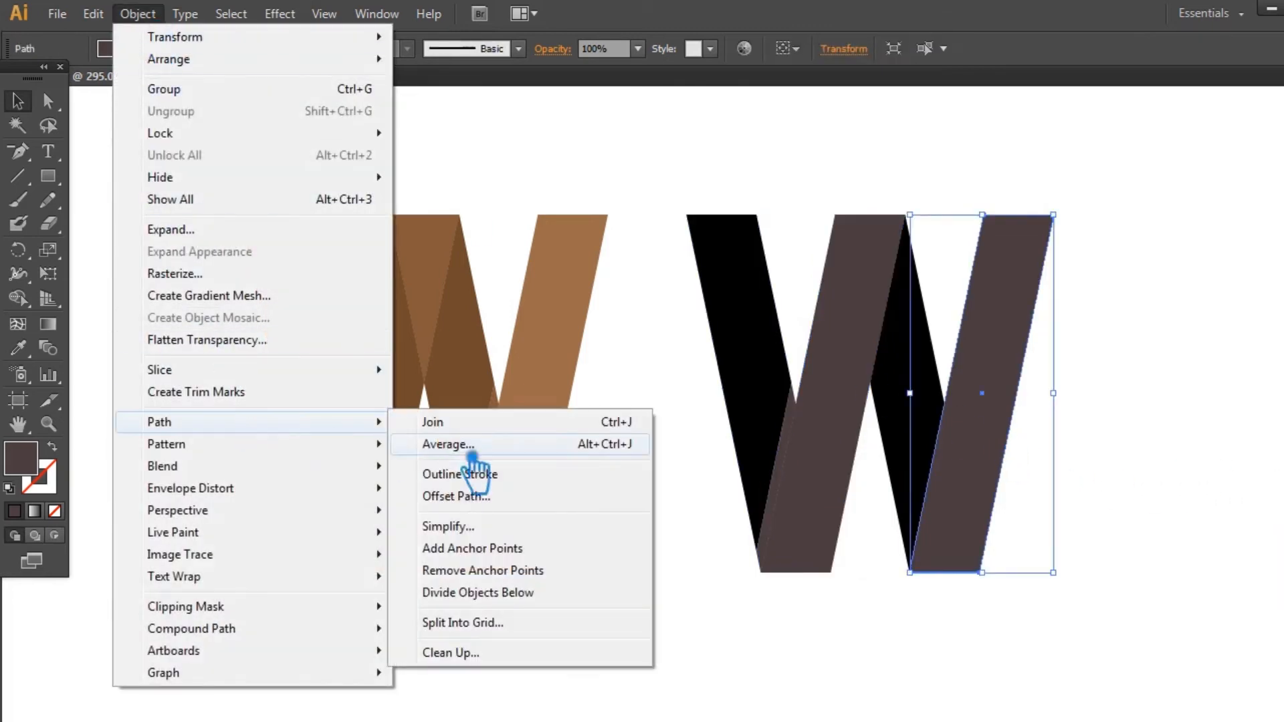
click(456, 496)
click(776, 316)
click(997, 311)
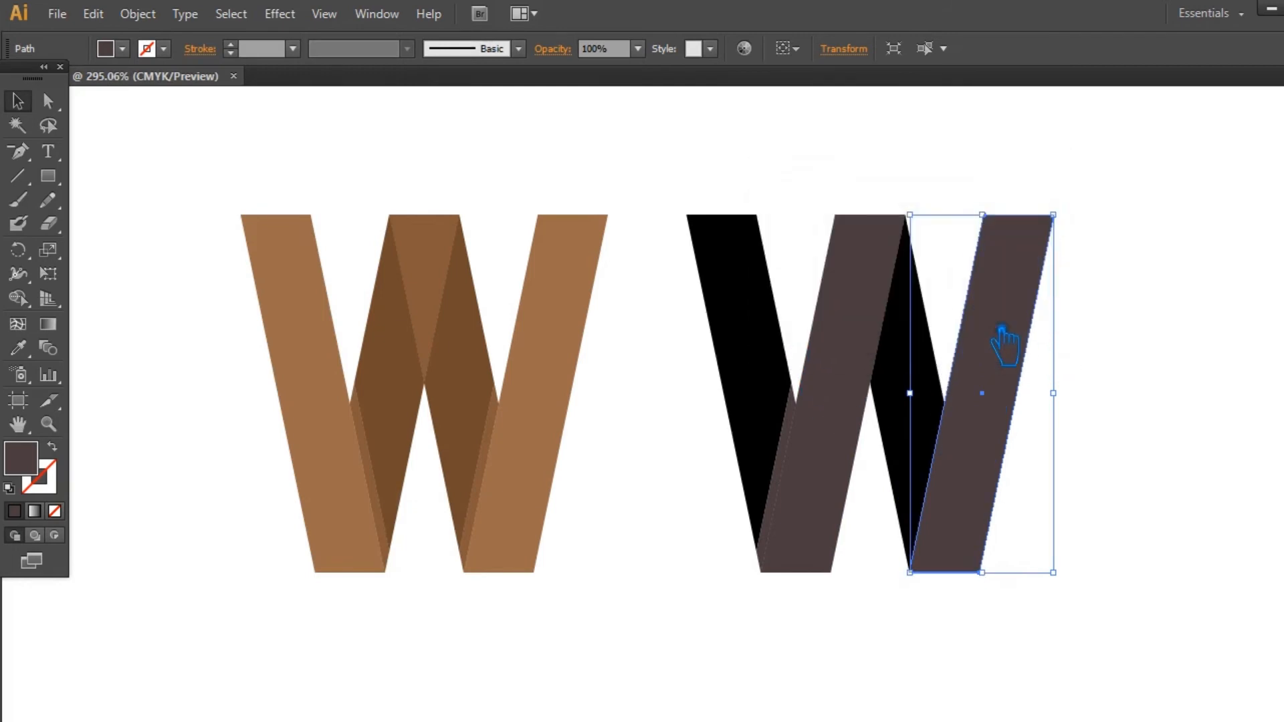
Step: Create an offset path around the duplicate W's outer dark brown bar, using the same distance as the inner bar's
click(138, 14)
mouse_move(243, 435)
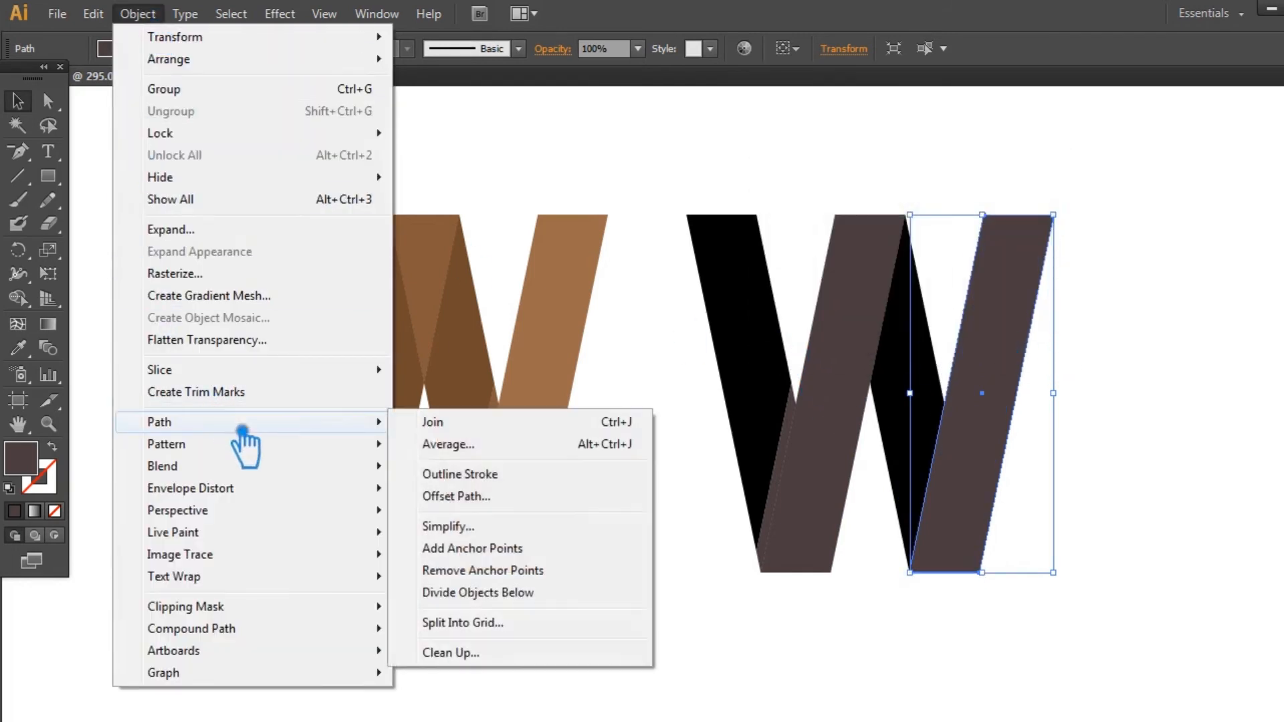
click(501, 488)
click(778, 314)
click(899, 314)
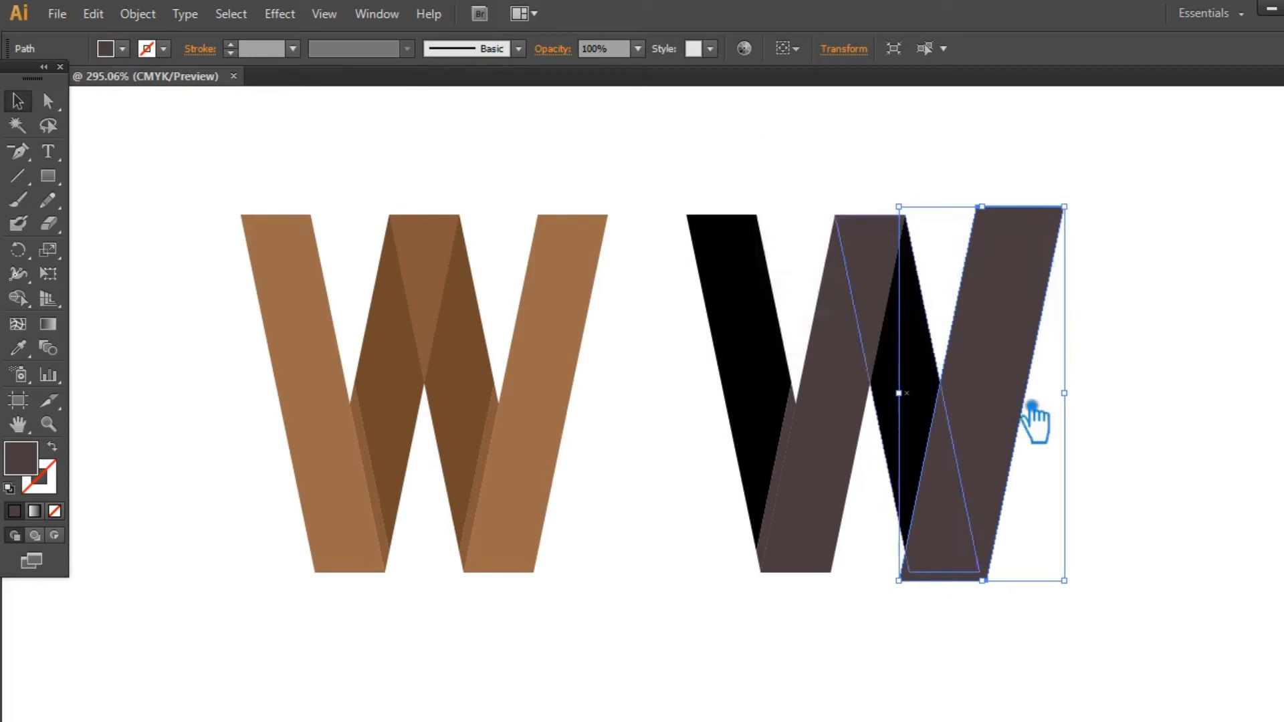
Step: Divide the duplicate W's second black bar, the outer dark brown bar and its offset outline with Pathfinder
click(1147, 610)
drag(1130, 601, 920, 421)
key(shift+ctrl+F9)
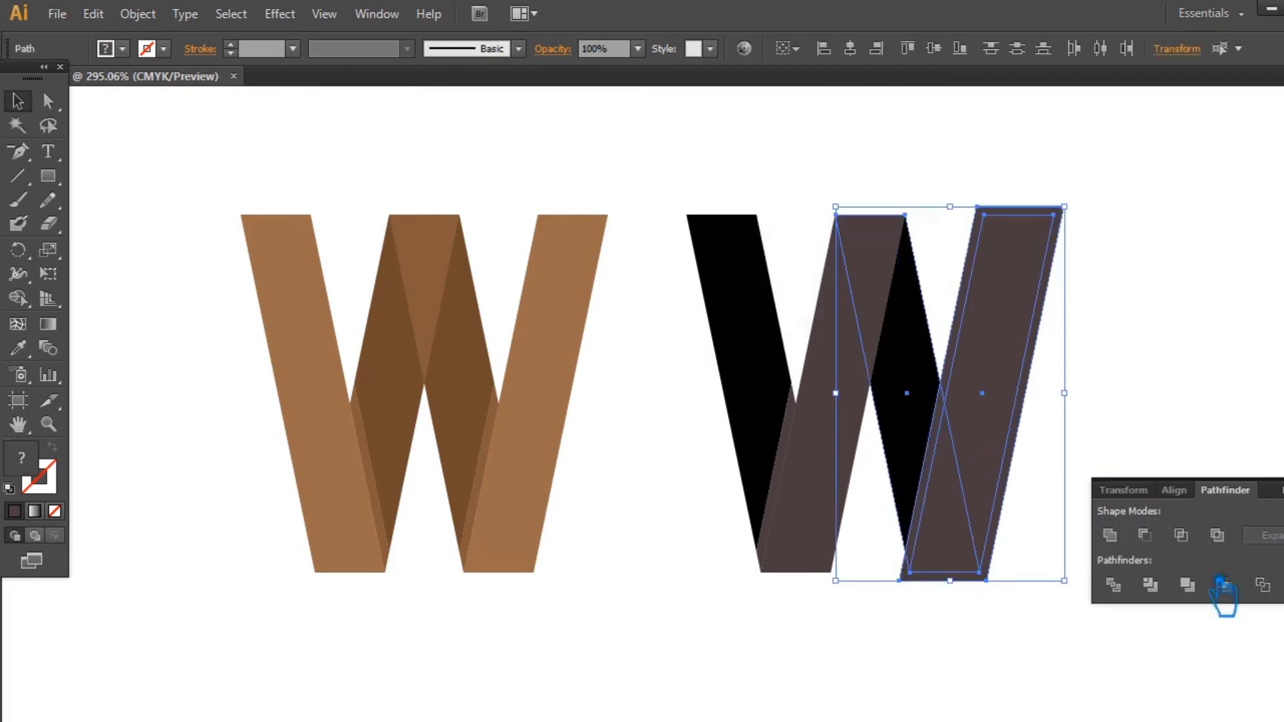
click(1283, 479)
click(1100, 368)
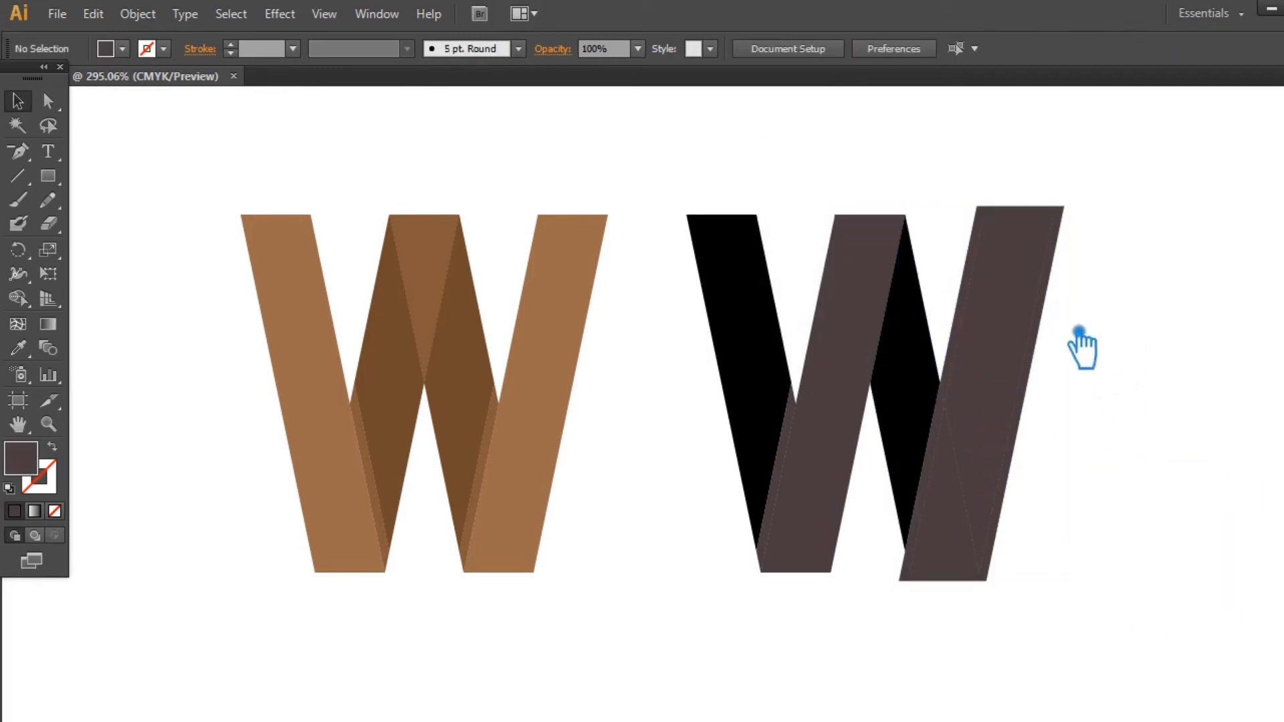
Step: Ungroup the divided pieces and delete the excess offset outline around the outer dark brown bar
right_click(1038, 333)
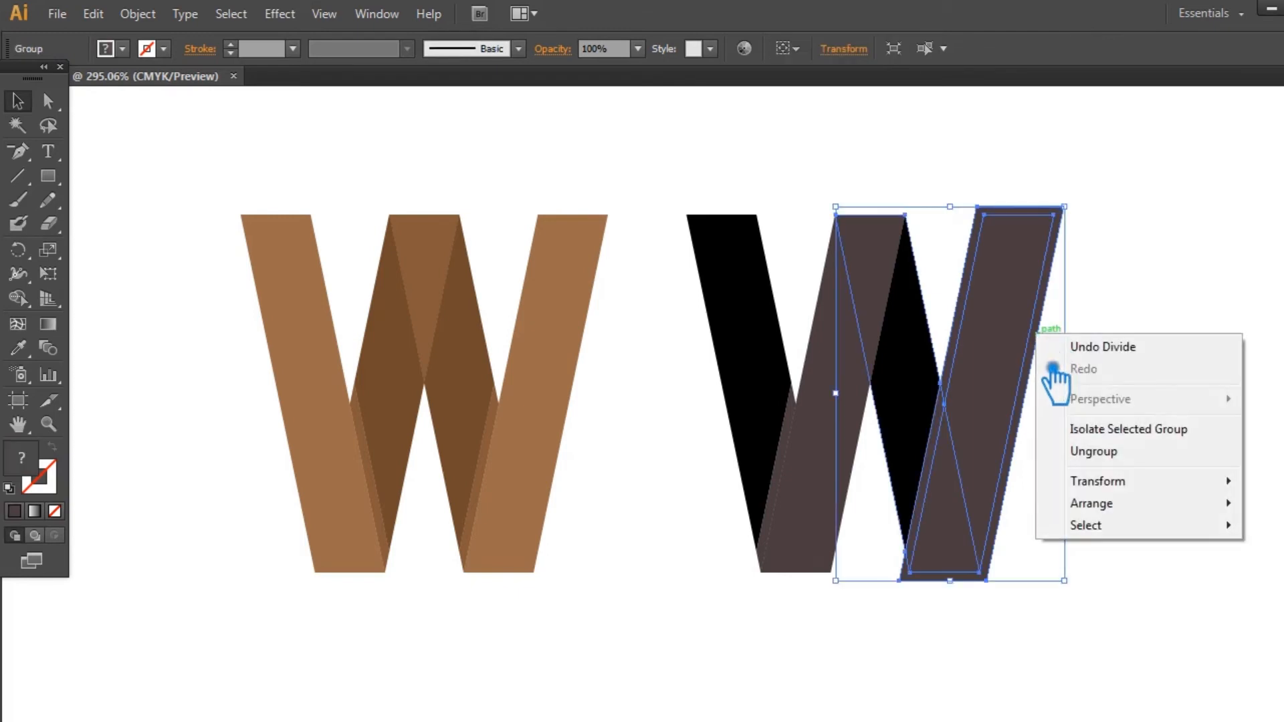
click(1110, 450)
click(1066, 351)
click(1052, 350)
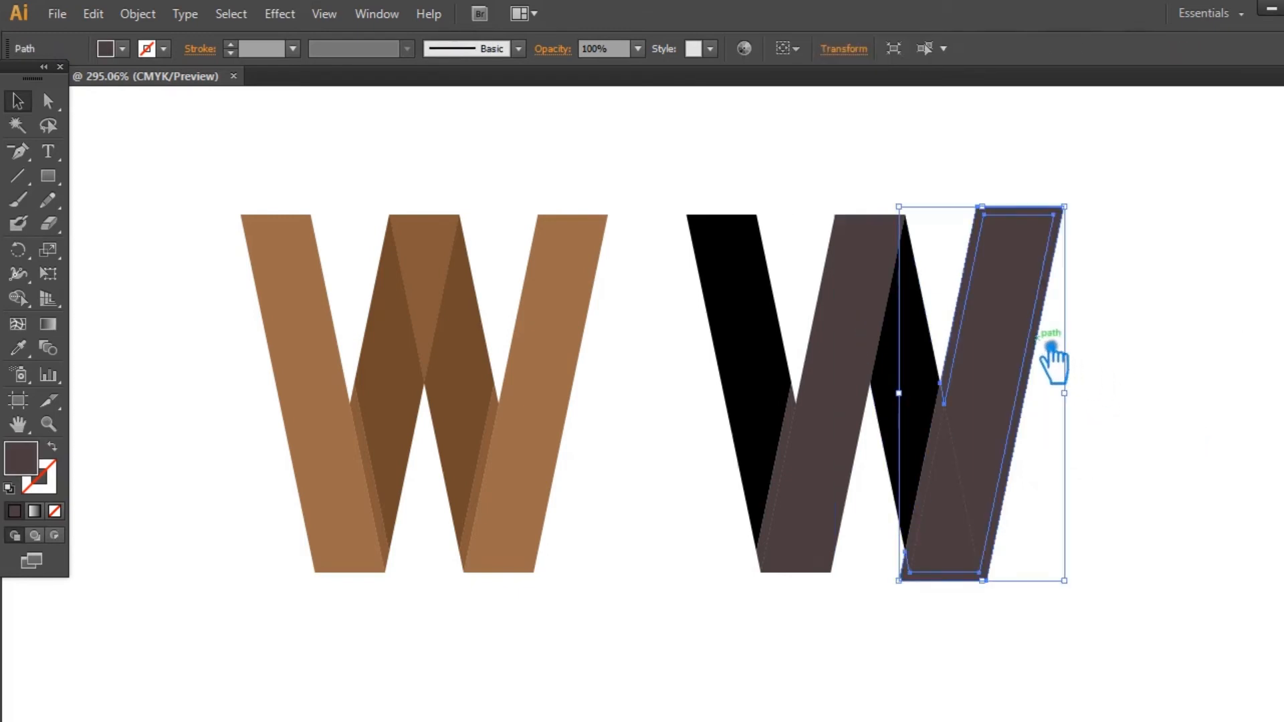
key(Delete)
Step: Unite the outer bar's lower triangle with the rest of the bar, leaving its fold sliver separate
click(952, 538)
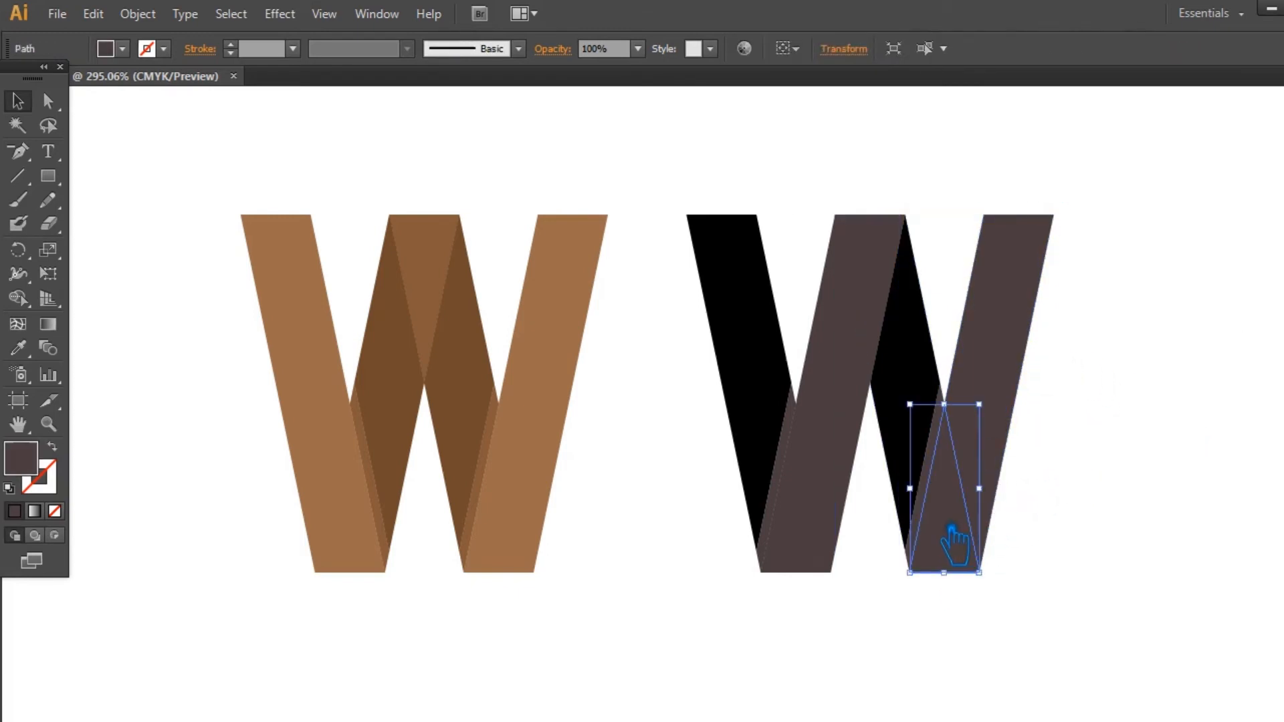
shift+click(1005, 370)
key(shift+ctrl+F9)
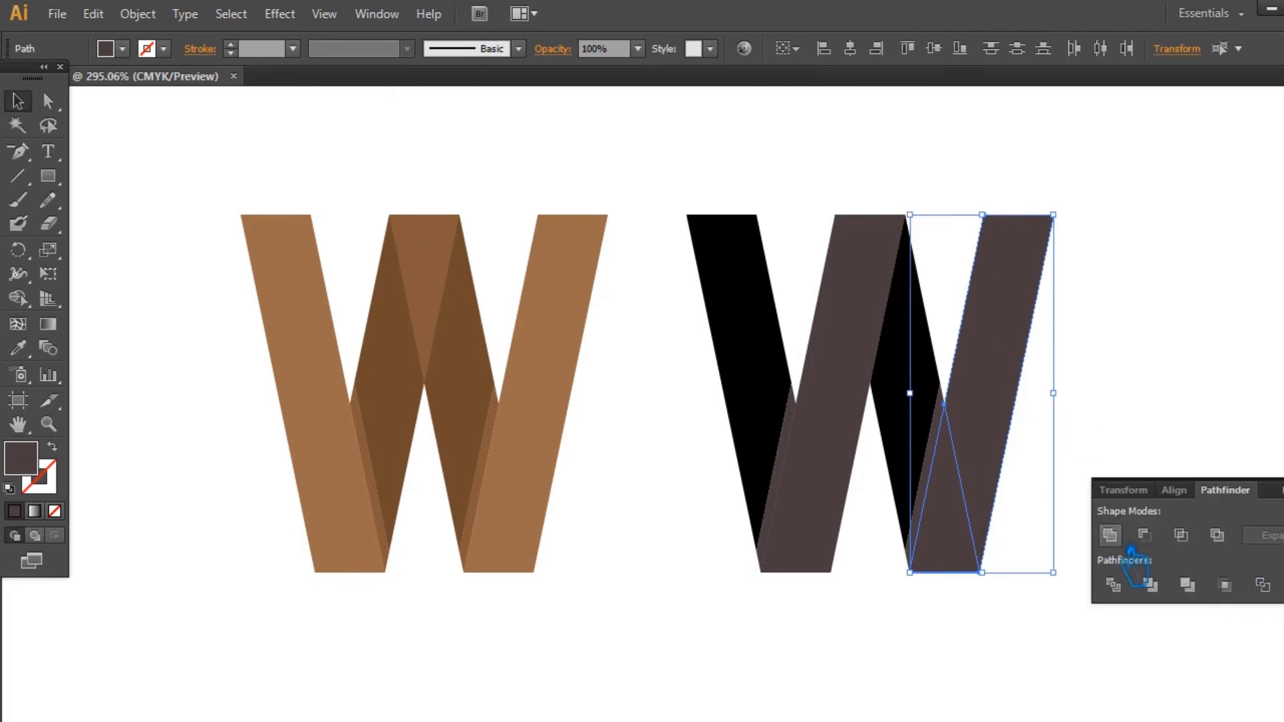
click(1110, 535)
key(shift+ctrl+F9)
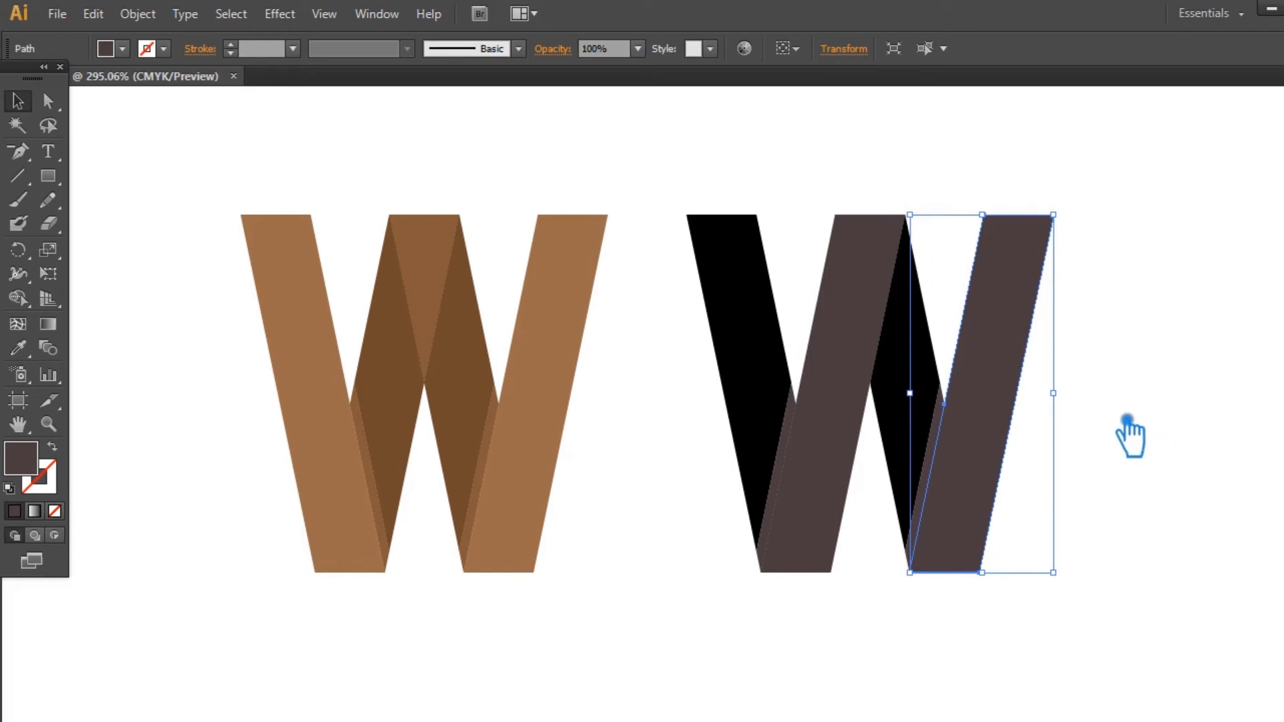
Step: Group the duplicate W's two dark brown bars and recolour them with the tan sampled from the first W's outer bar
key(ctrl+g)
click(21, 349)
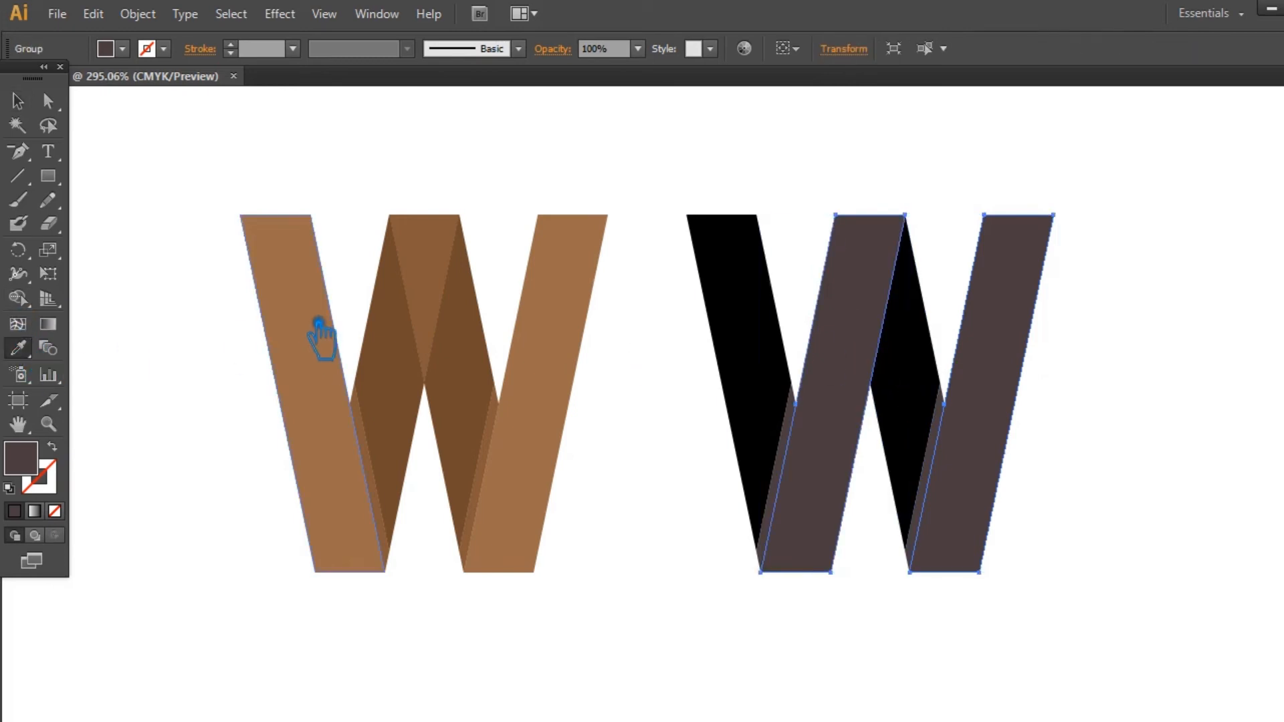
click(321, 334)
click(17, 101)
click(691, 134)
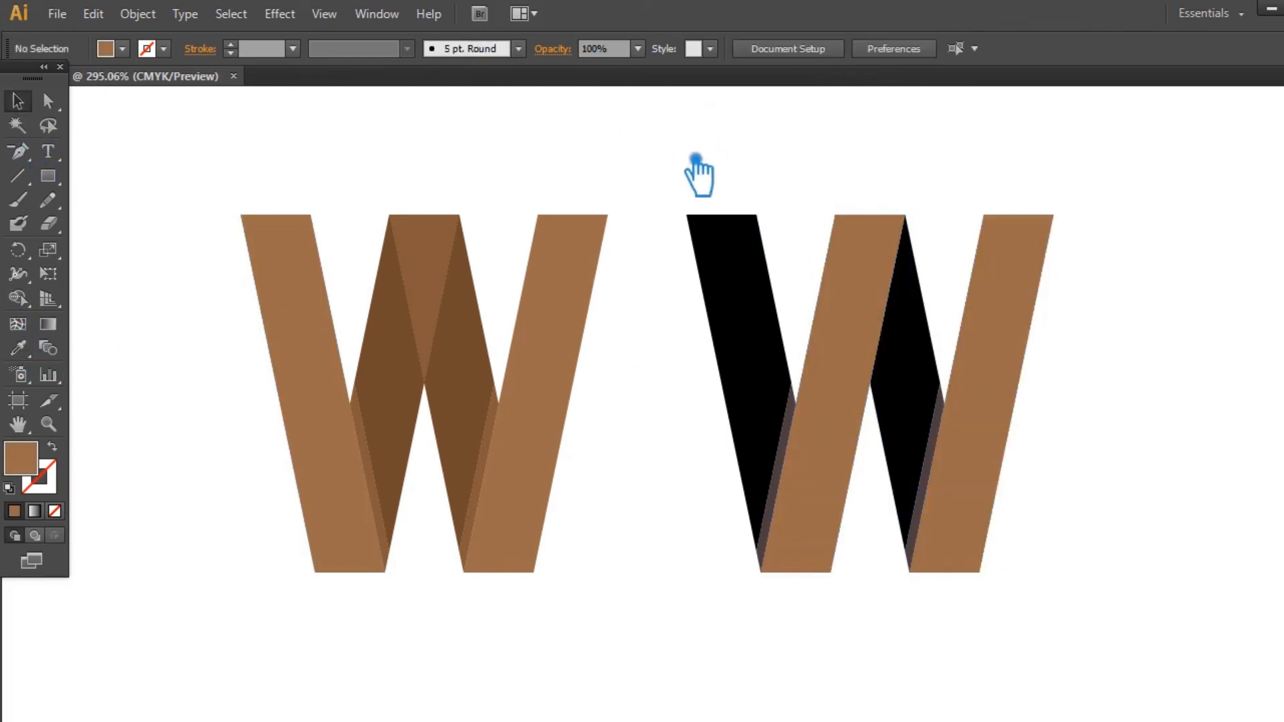
Step: Group the duplicate W's two black bars and recolour them with the medium brown sampled from the first W's inner bars
click(762, 323)
shift+click(911, 347)
key(ctrl+g)
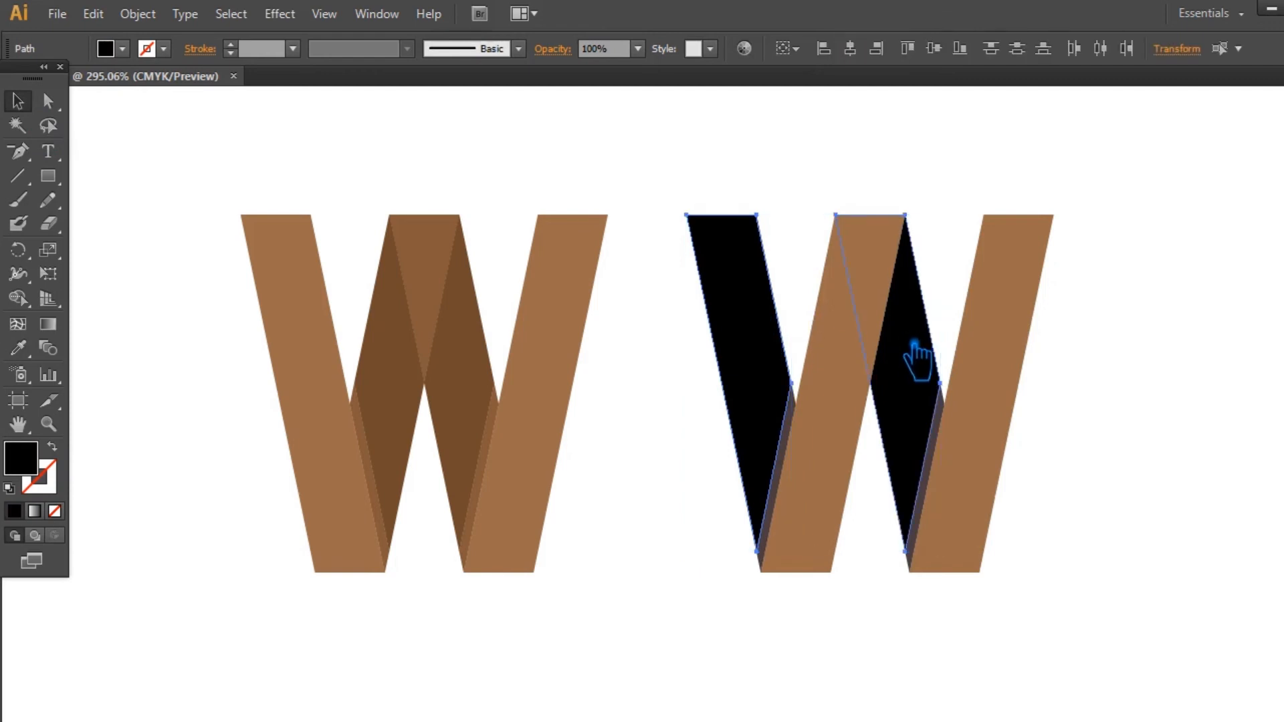
click(20, 349)
click(475, 404)
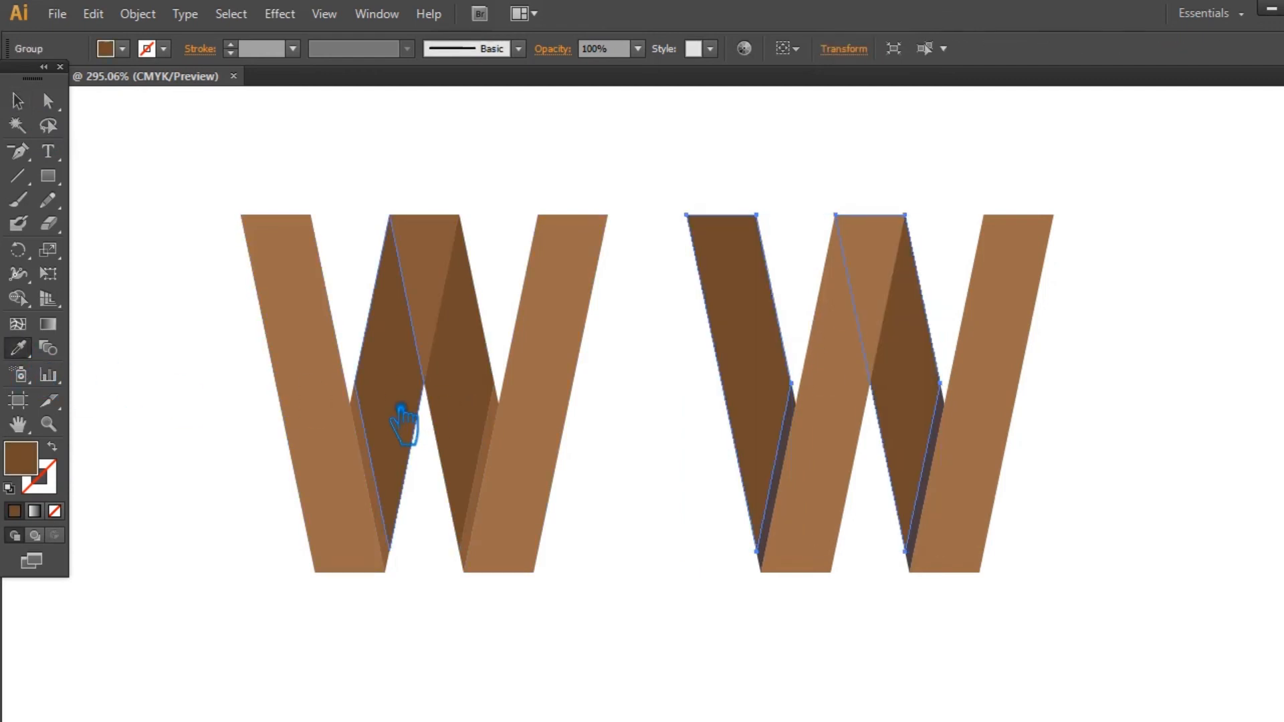
key(v)
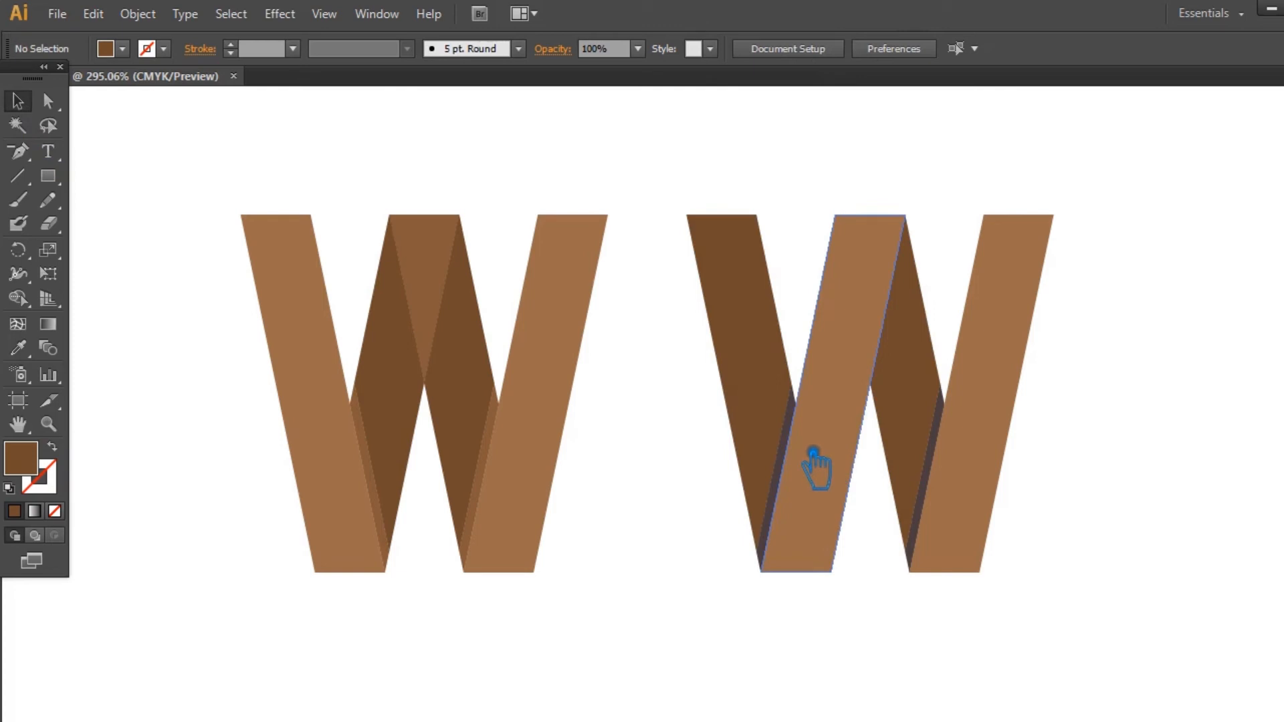
click(796, 462)
shift+click(947, 450)
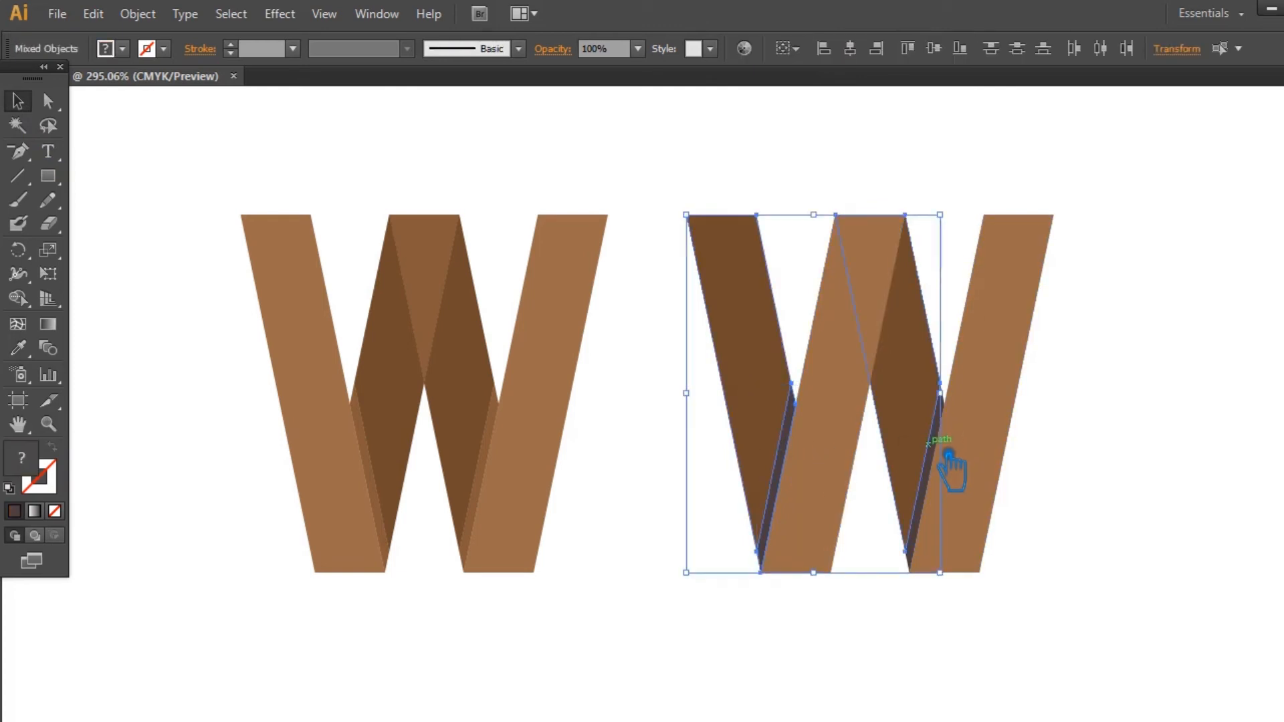
click(1157, 423)
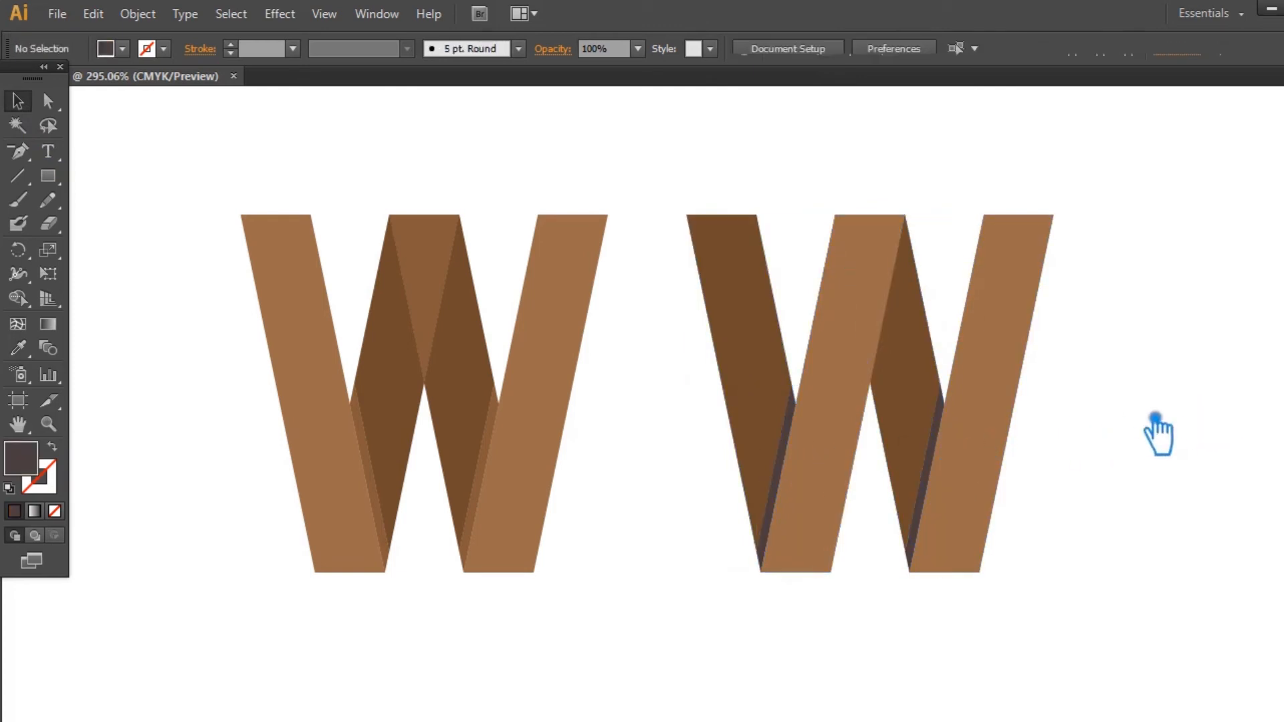
Step: Group the duplicate W's two fold slivers and recolour them with the brown sampled from the first W's sliver
click(945, 475)
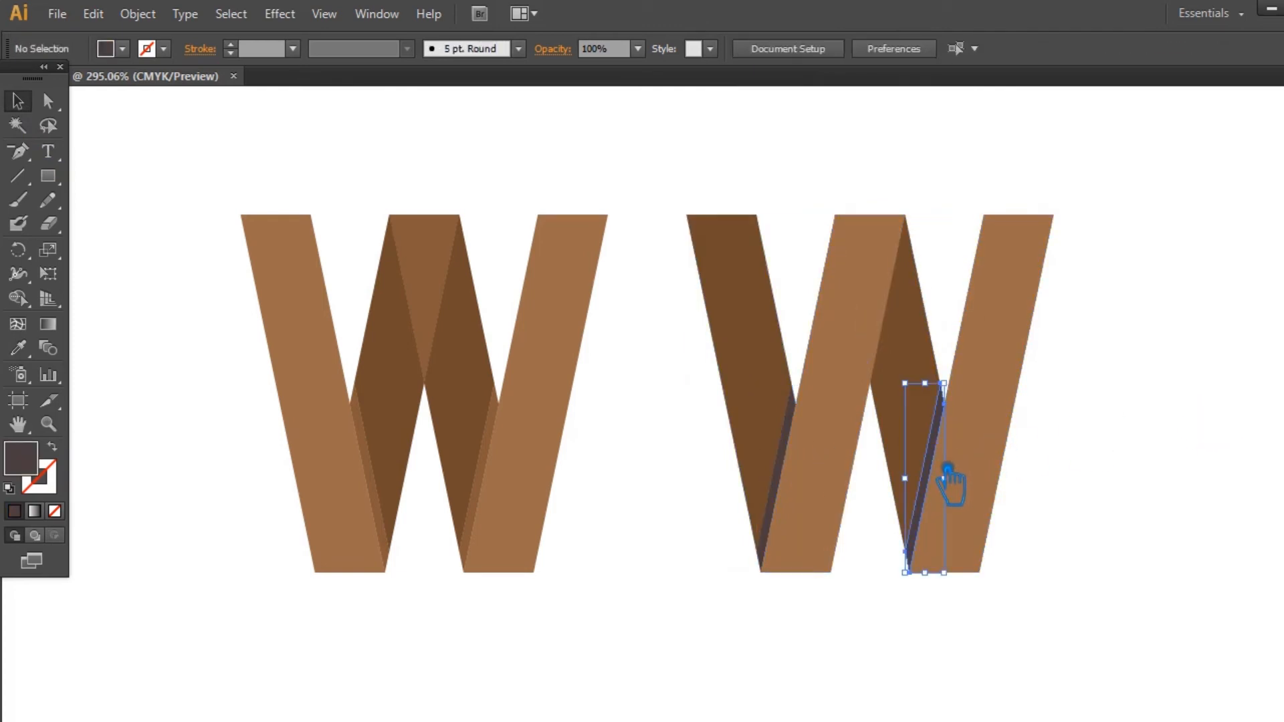
shift+click(796, 479)
key(ctrl+g)
click(18, 347)
click(504, 459)
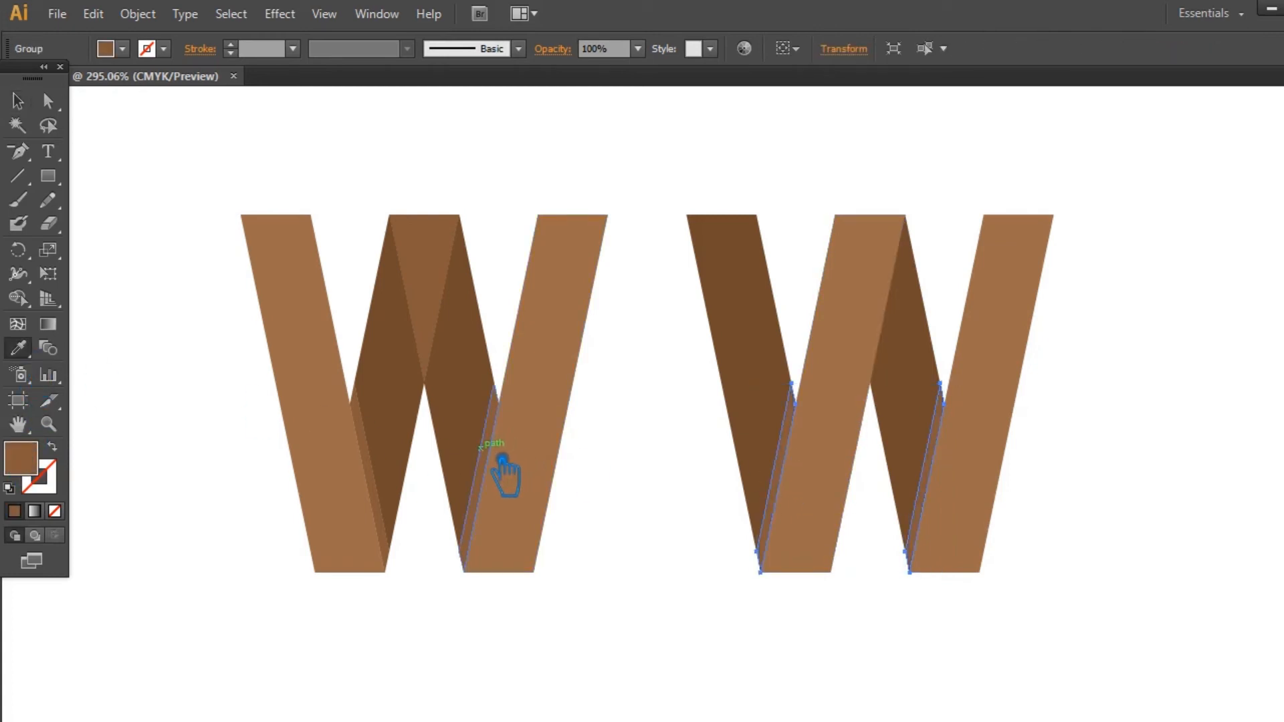
click(32, 106)
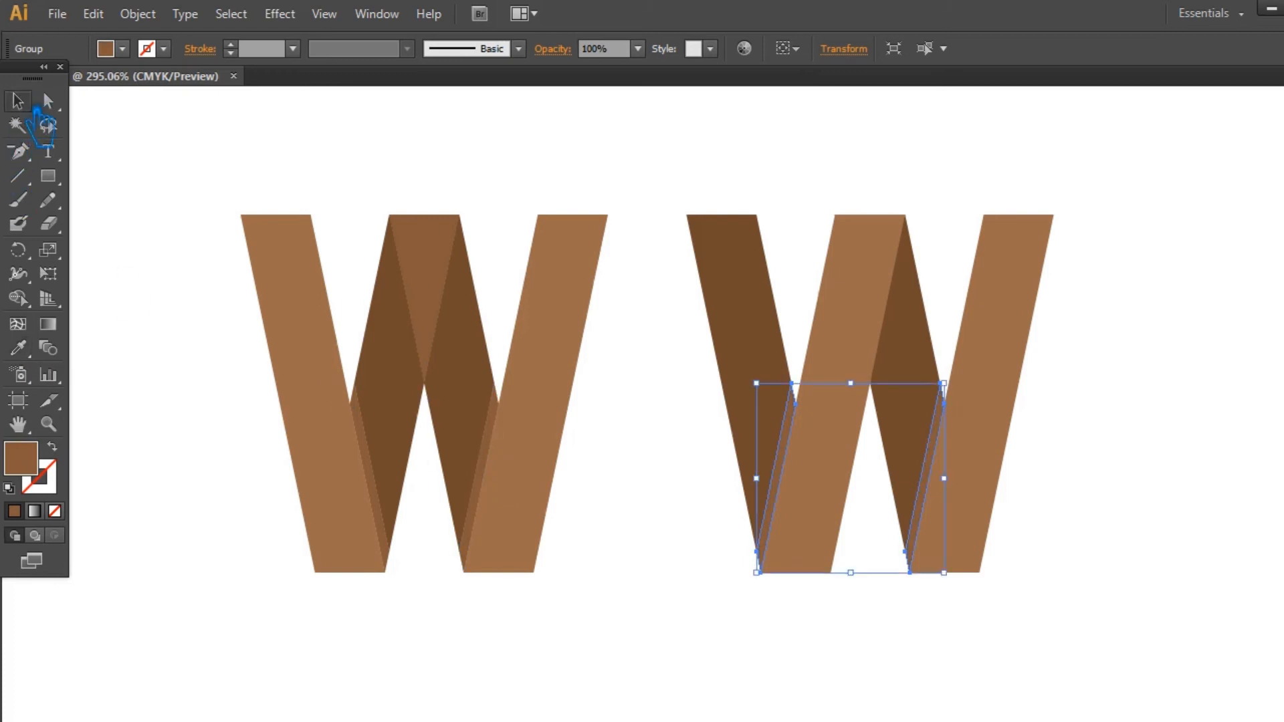
click(176, 226)
Step: Group the duplicate W's pieces and move it horizontally closer to the first W
drag(1068, 604, 665, 189)
click(1120, 345)
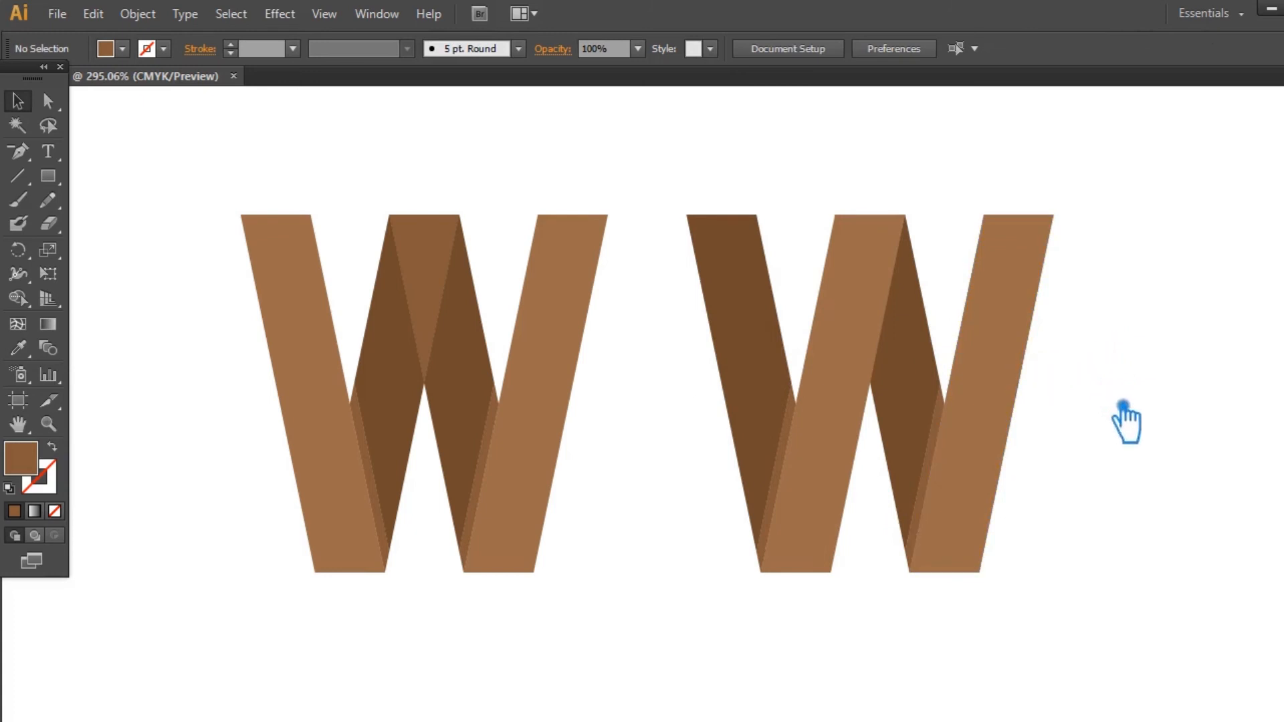
drag(854, 410, 821, 410)
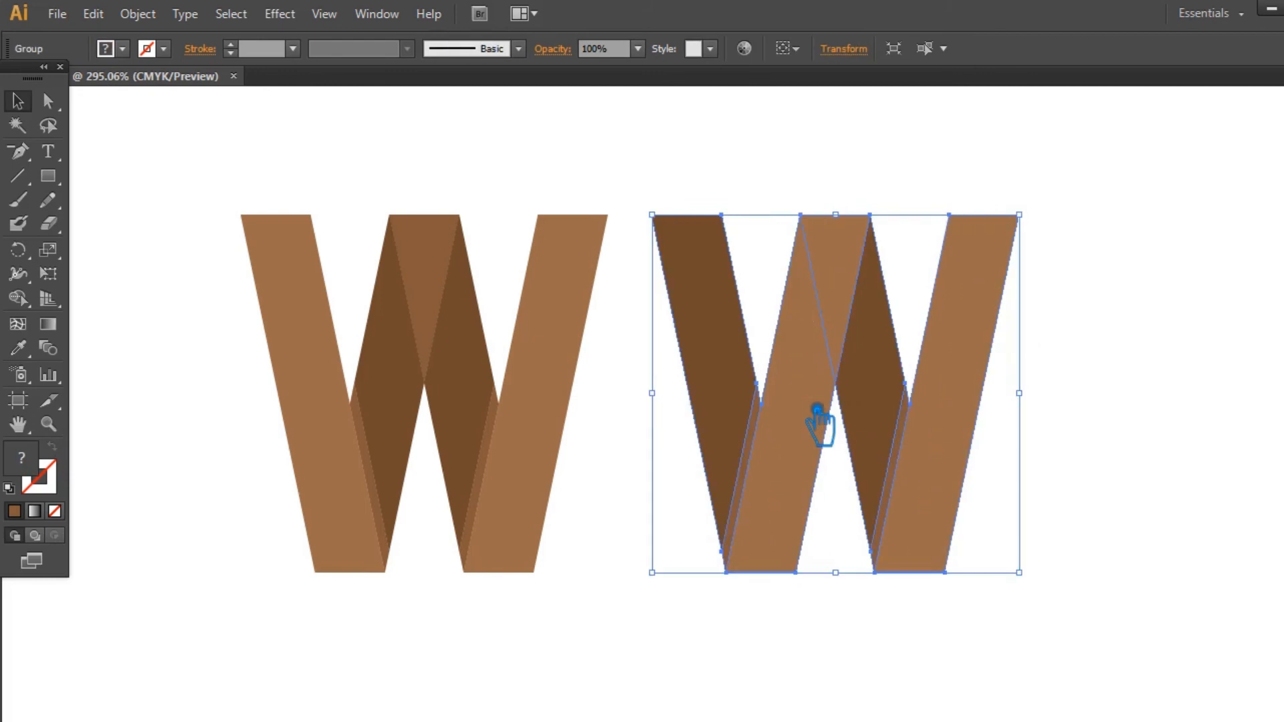
click(1099, 423)
Step: Group the two finished W variants together
drag(1071, 606, 238, 201)
key(ctrl+shift+b)
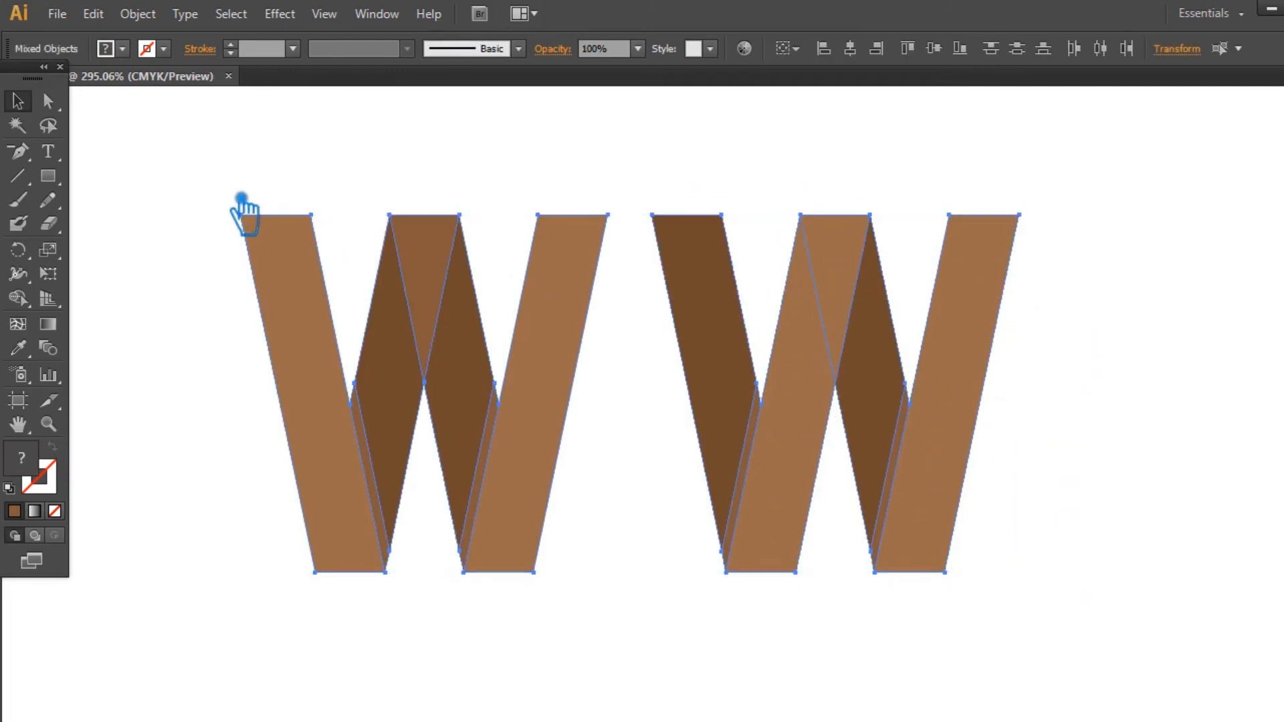
key(ctrl+g)
click(1083, 301)
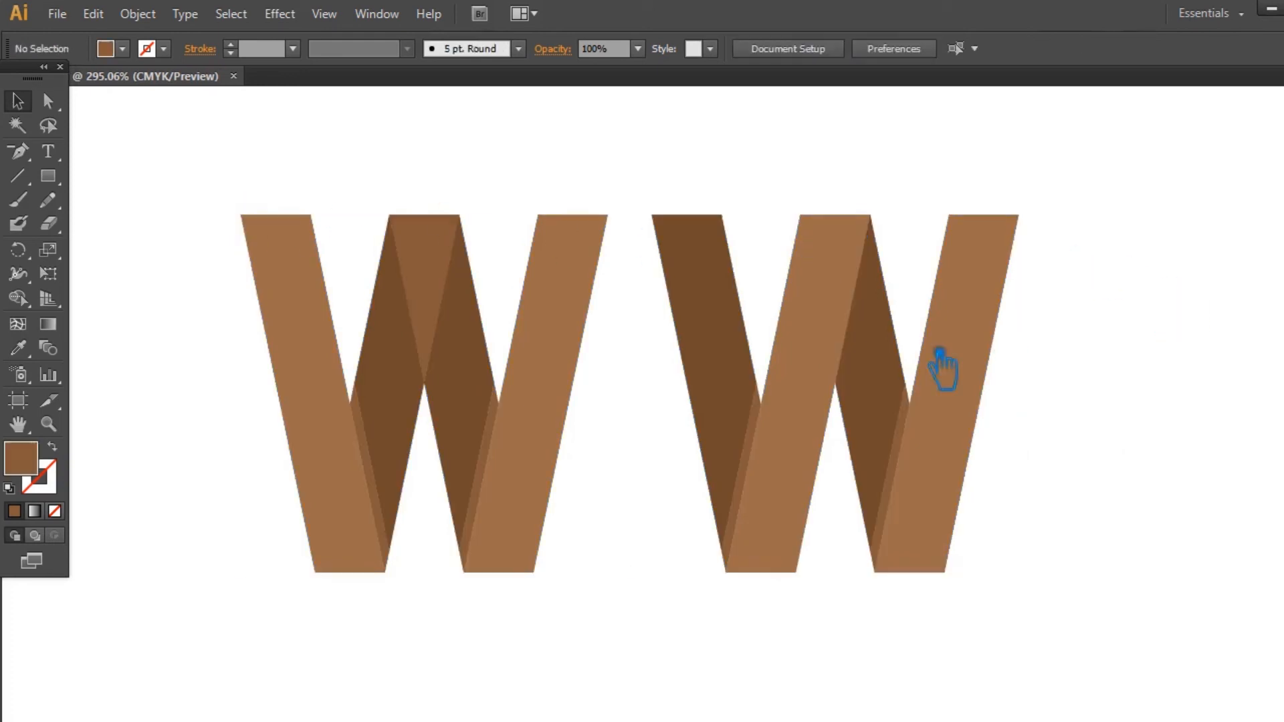
Step: Move the grouped Ws up and slightly to the right on the canvas
drag(806, 440, 806, 378)
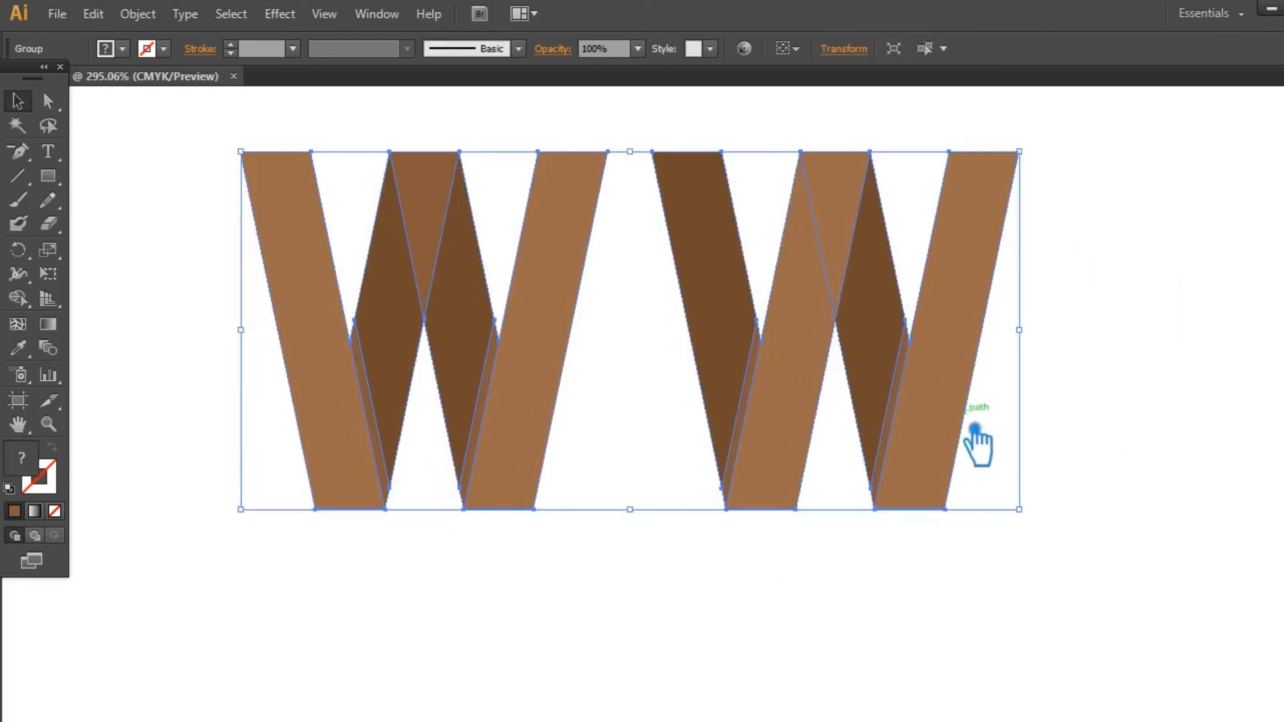
click(1142, 399)
drag(968, 377, 977, 376)
click(1128, 389)
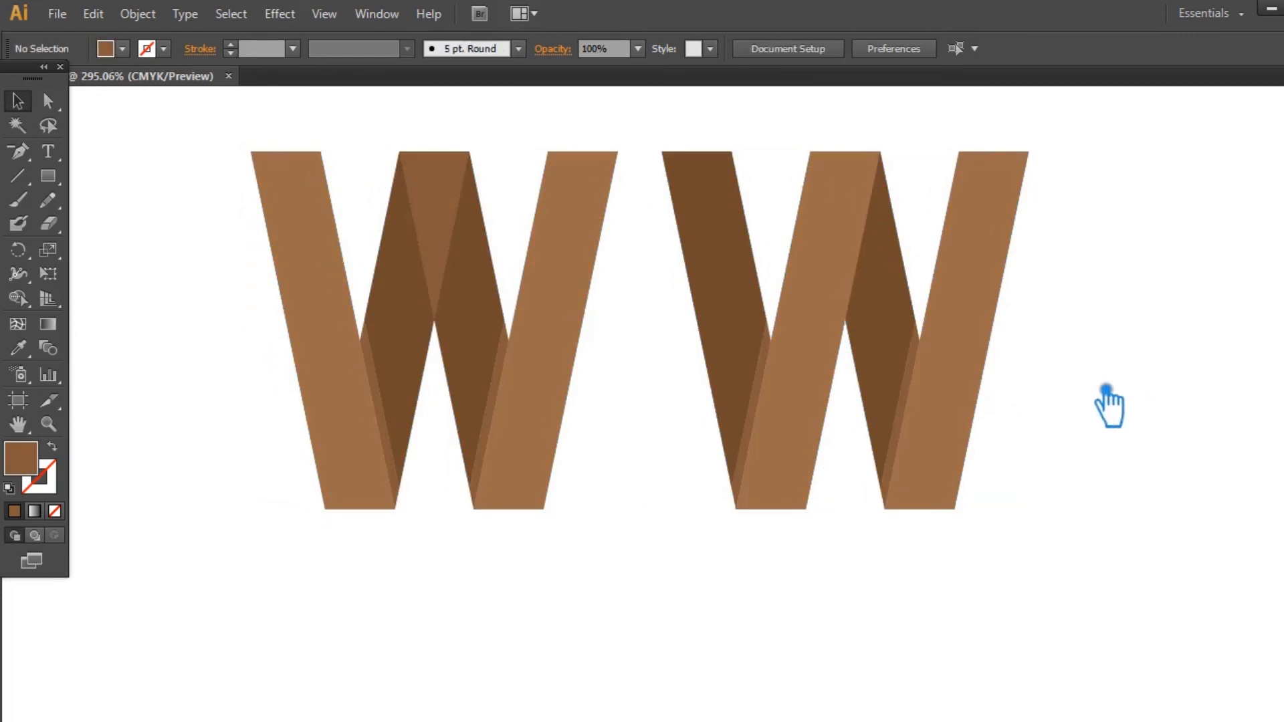
drag(847, 305, 853, 305)
click(1105, 356)
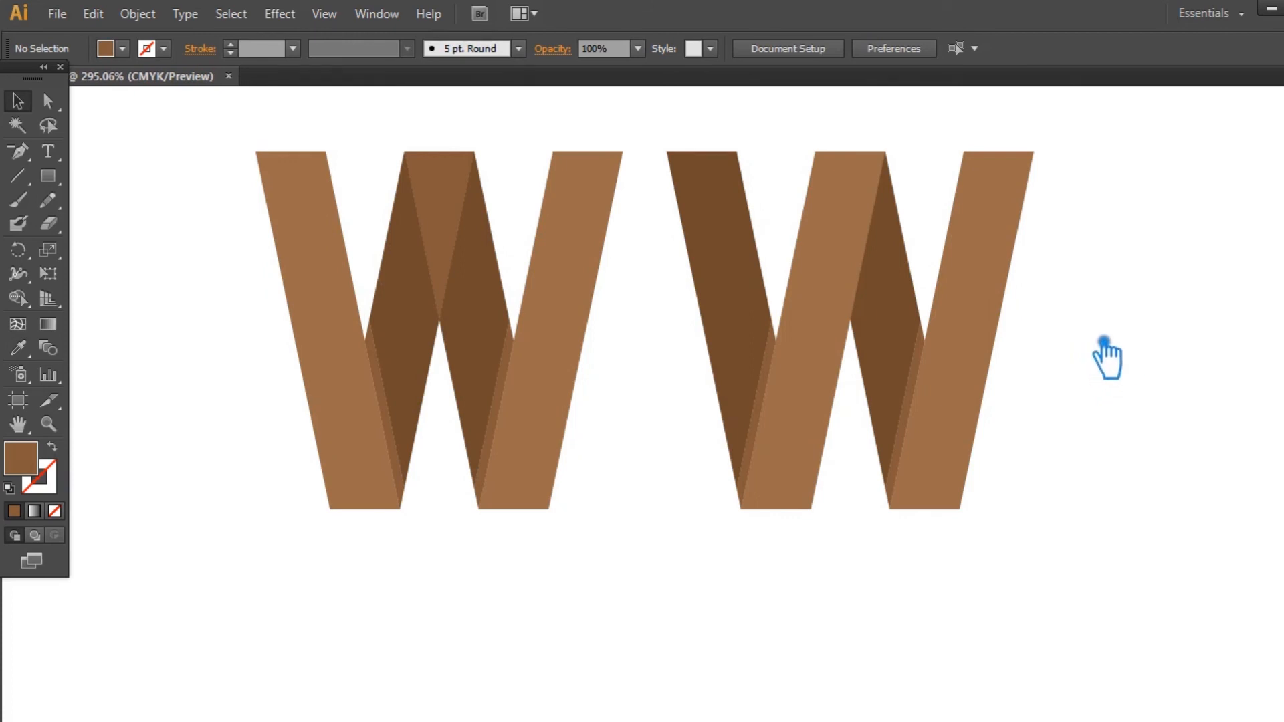
click(822, 327)
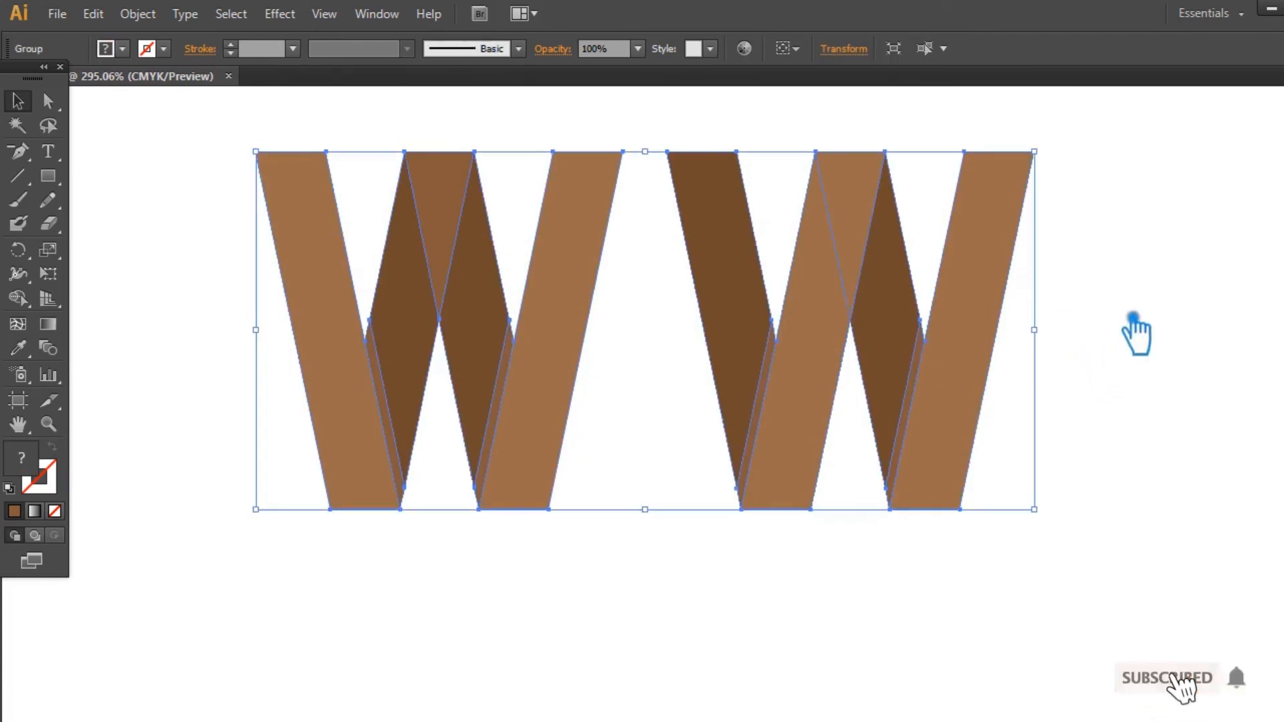
click(1153, 308)
Step: Try recolouring the first W's upper central triangle with the tan sampled from its outer bar
key(a)
click(353, 321)
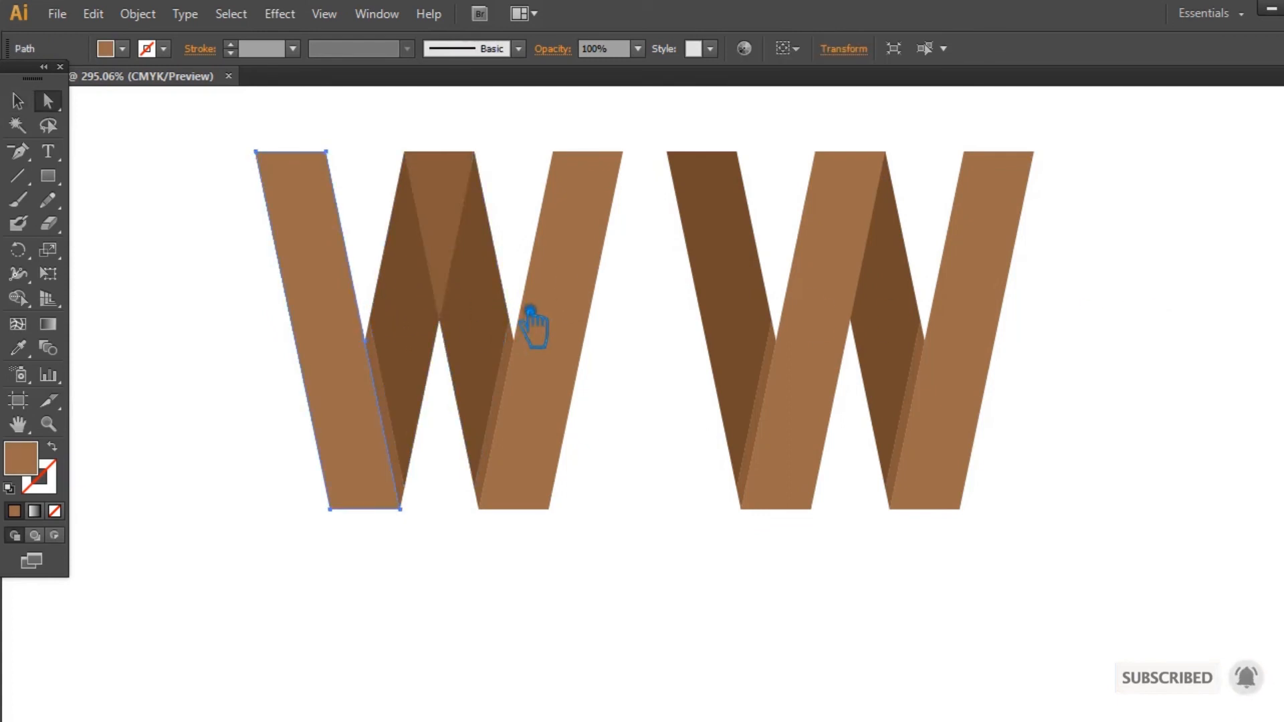
click(450, 221)
shift+click(612, 231)
key(i)
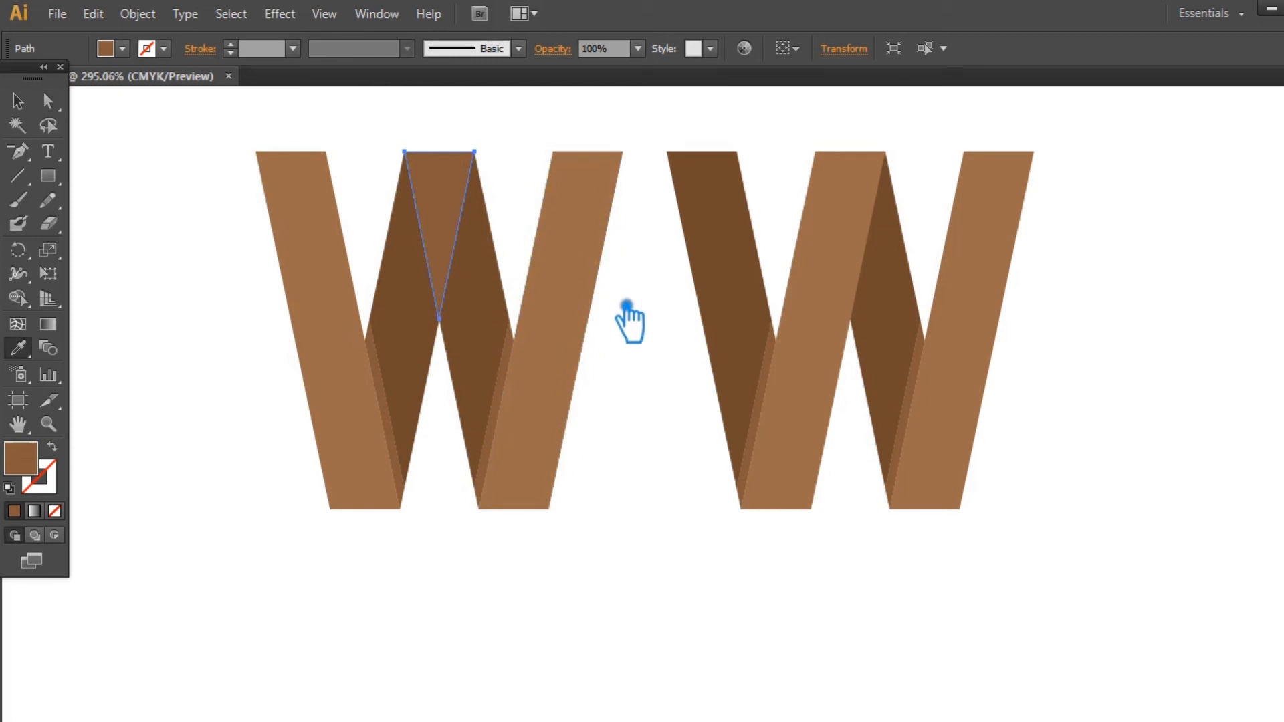
click(592, 296)
click(18, 102)
click(228, 247)
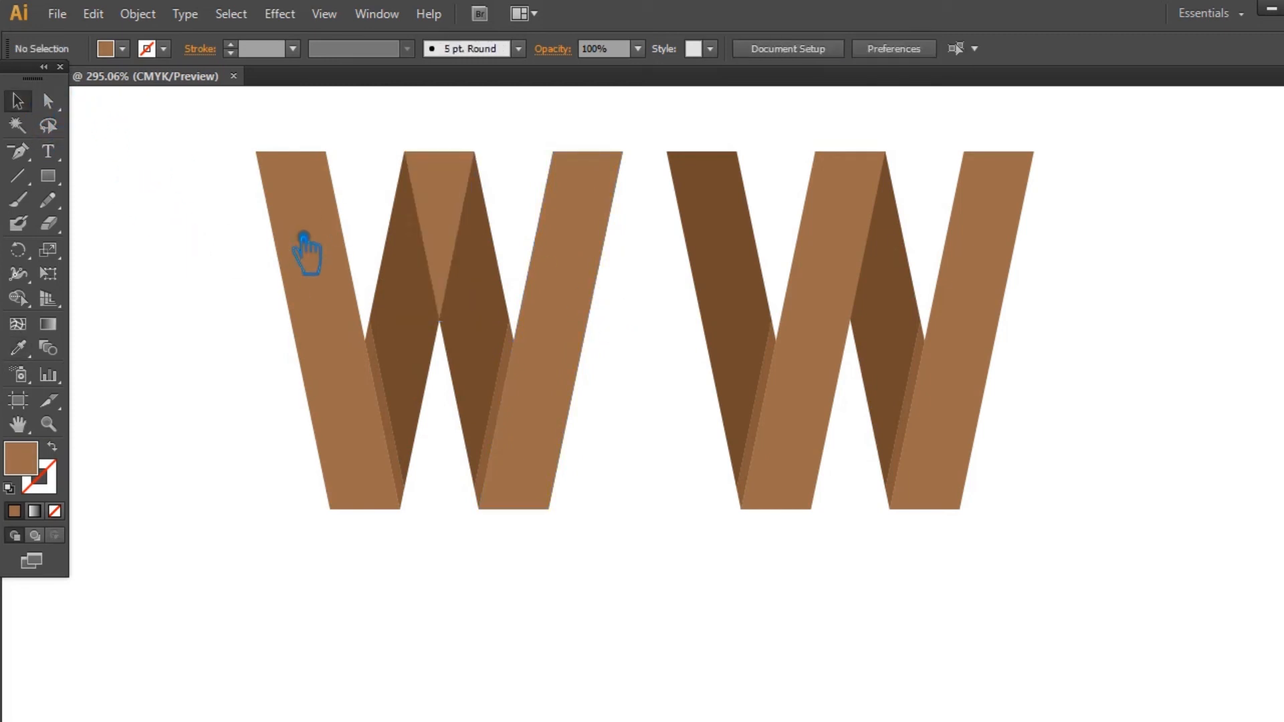
click(314, 247)
key(ctrl+z)
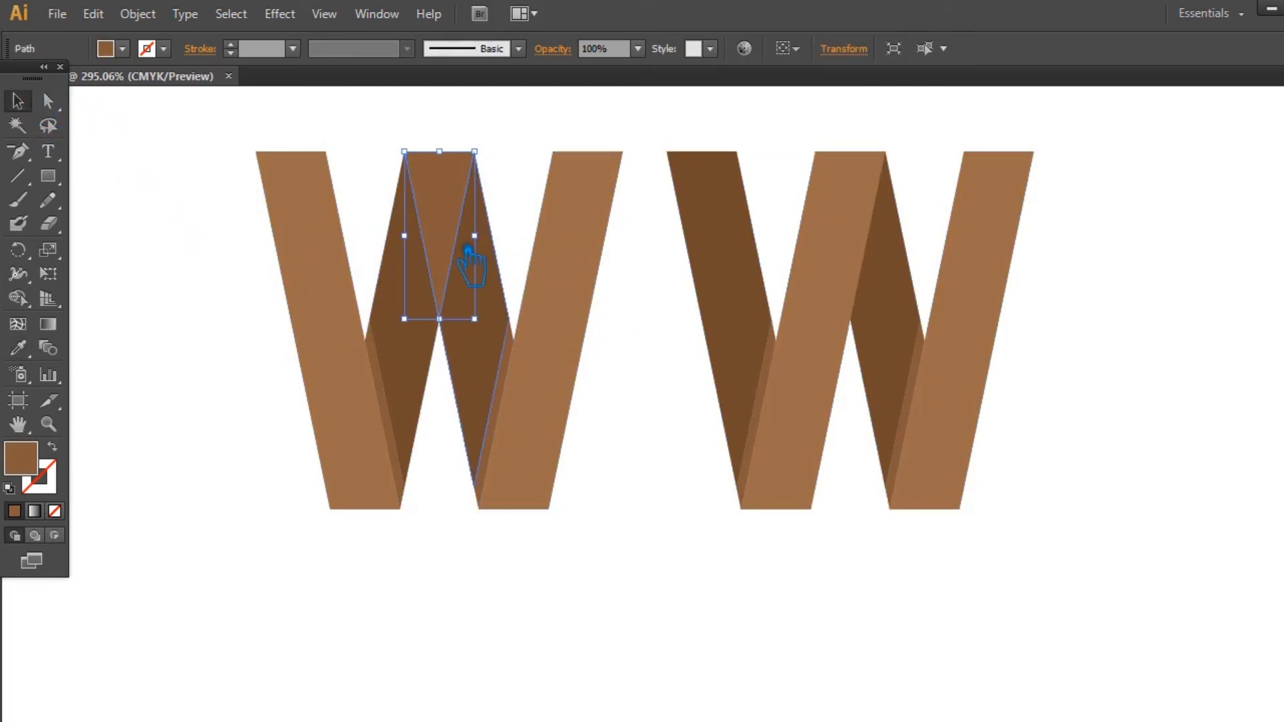
Step: Set the first W's upper central triangle to a slightly lighter brown fill
double_click(42, 472)
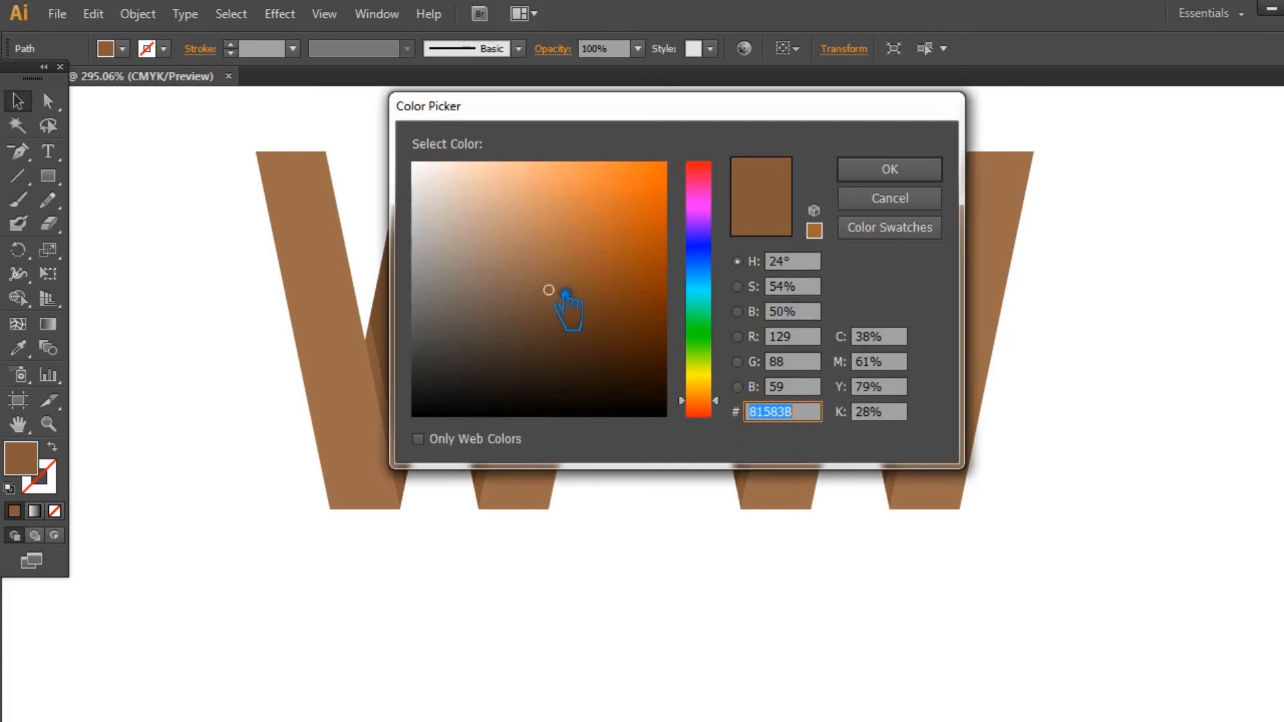
click(541, 279)
click(888, 170)
click(646, 345)
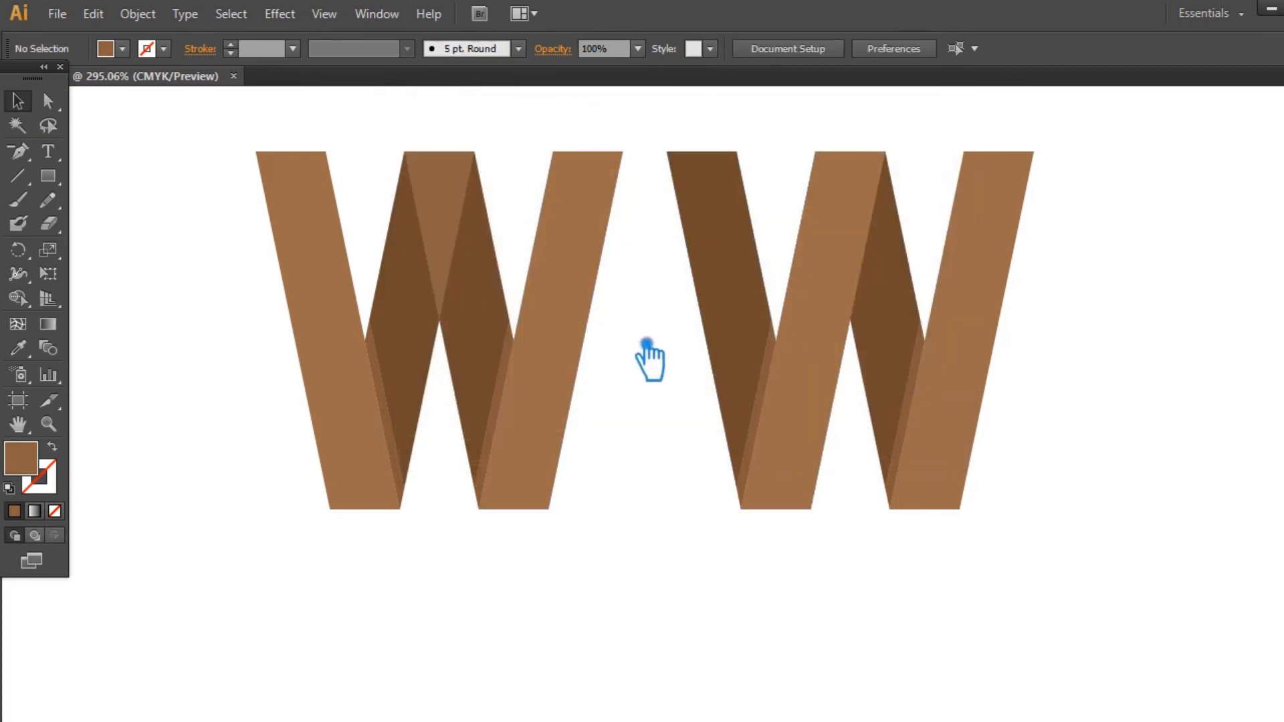
Step: Ungroup the two Ws and group all their pieces together again
click(453, 215)
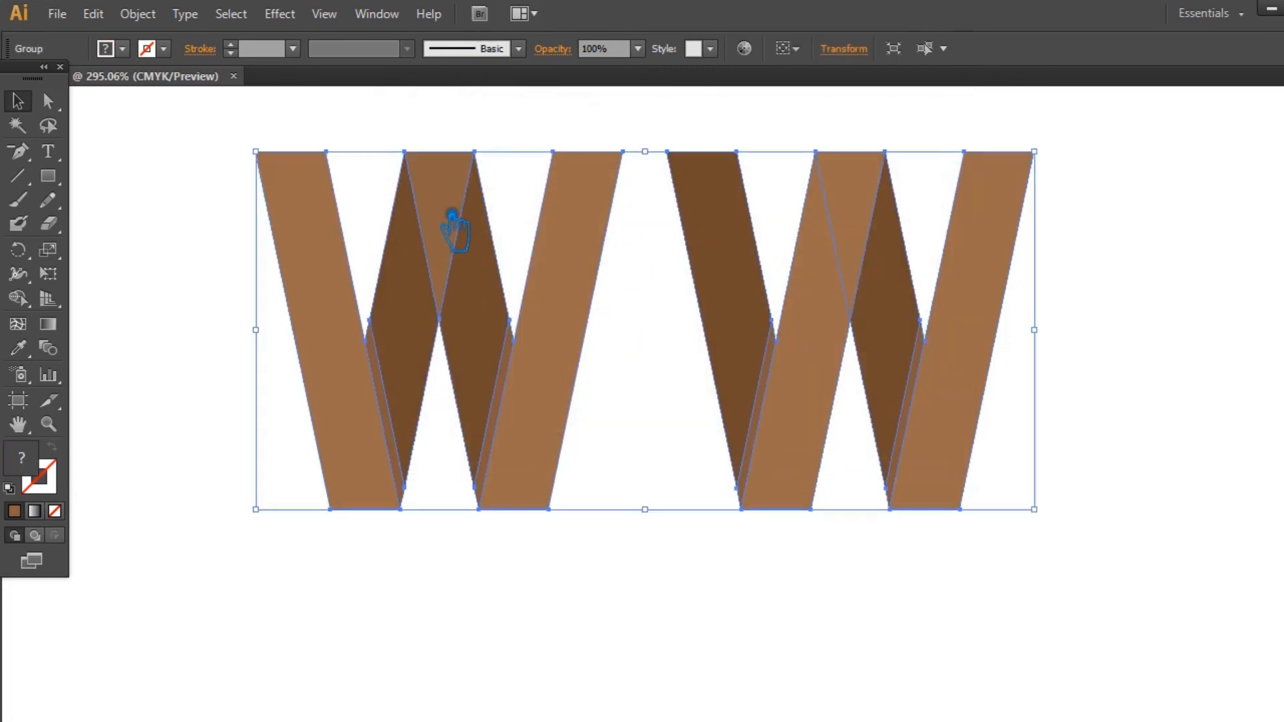
right_click(452, 215)
click(521, 326)
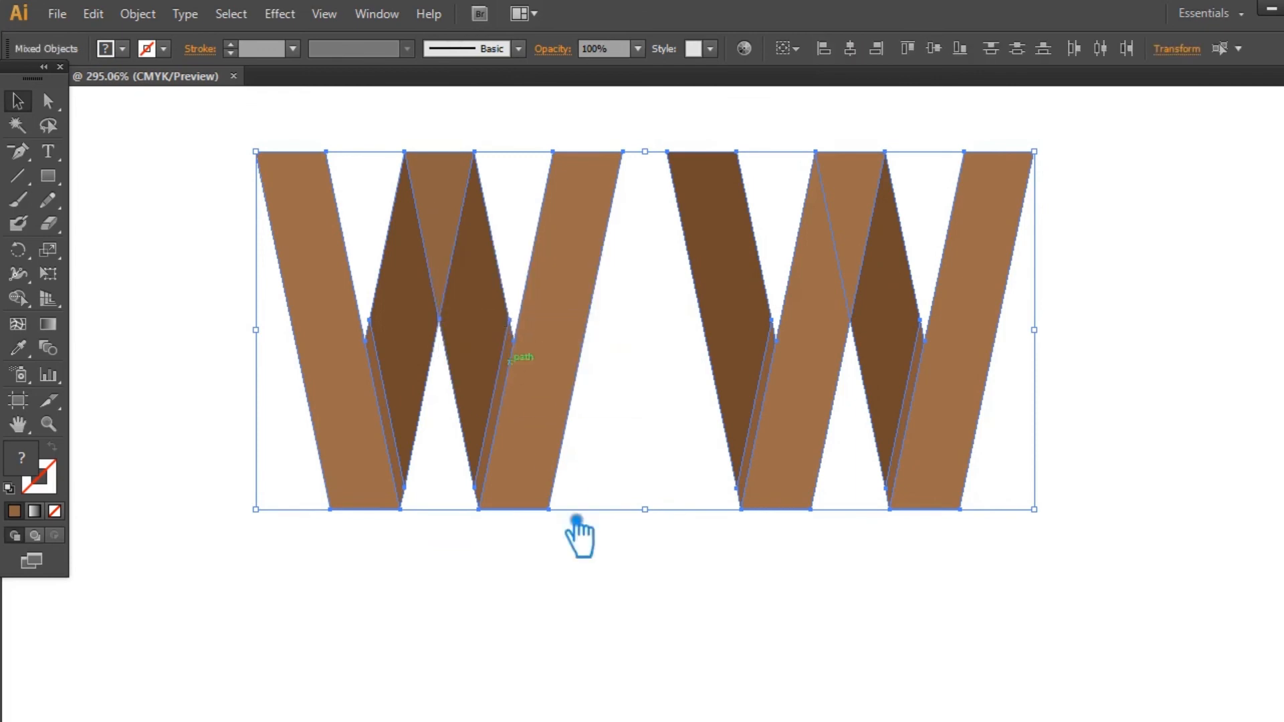
click(851, 608)
drag(1078, 595, 228, 175)
key(ctrl+g)
Step: Scale the grouped Ws down proportionally and move them higher on the canvas
drag(1035, 511, 987, 488)
click(1025, 533)
drag(794, 382, 794, 352)
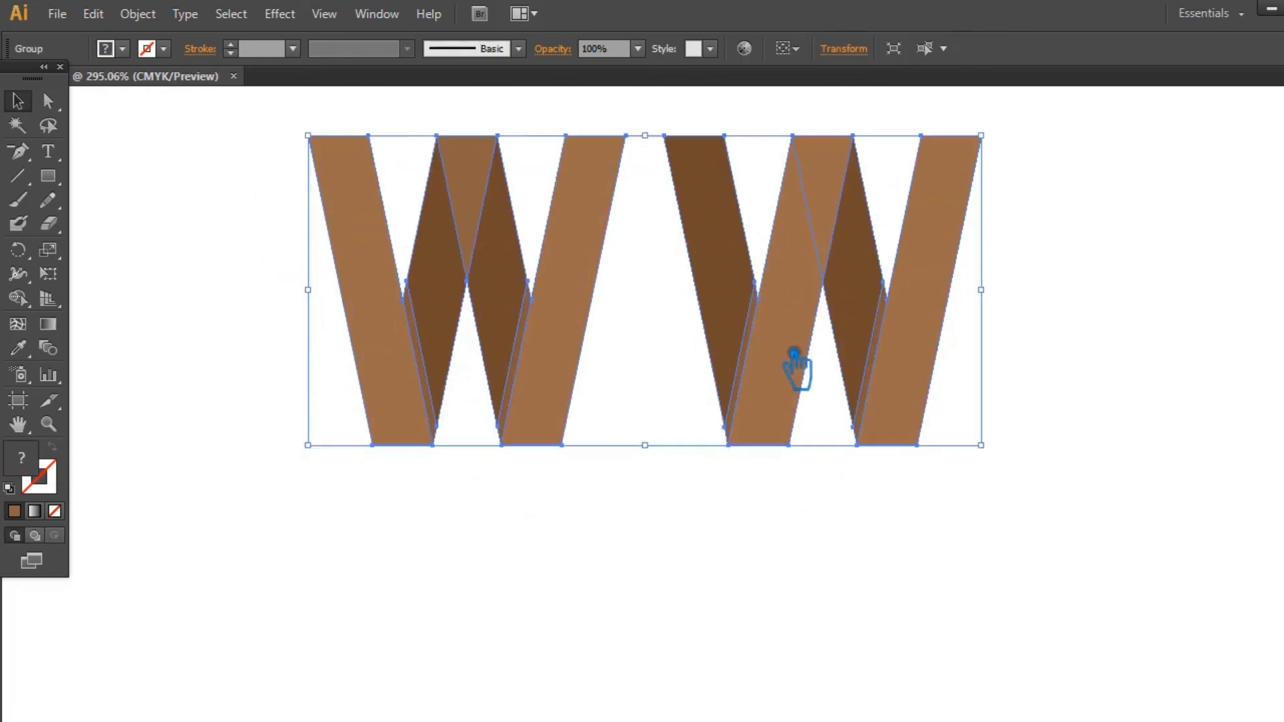
click(825, 419)
Step: Duplicate the pair of Ws directly below the originals
drag(725, 314, 740, 585)
drag(1144, 439, 1164, 400)
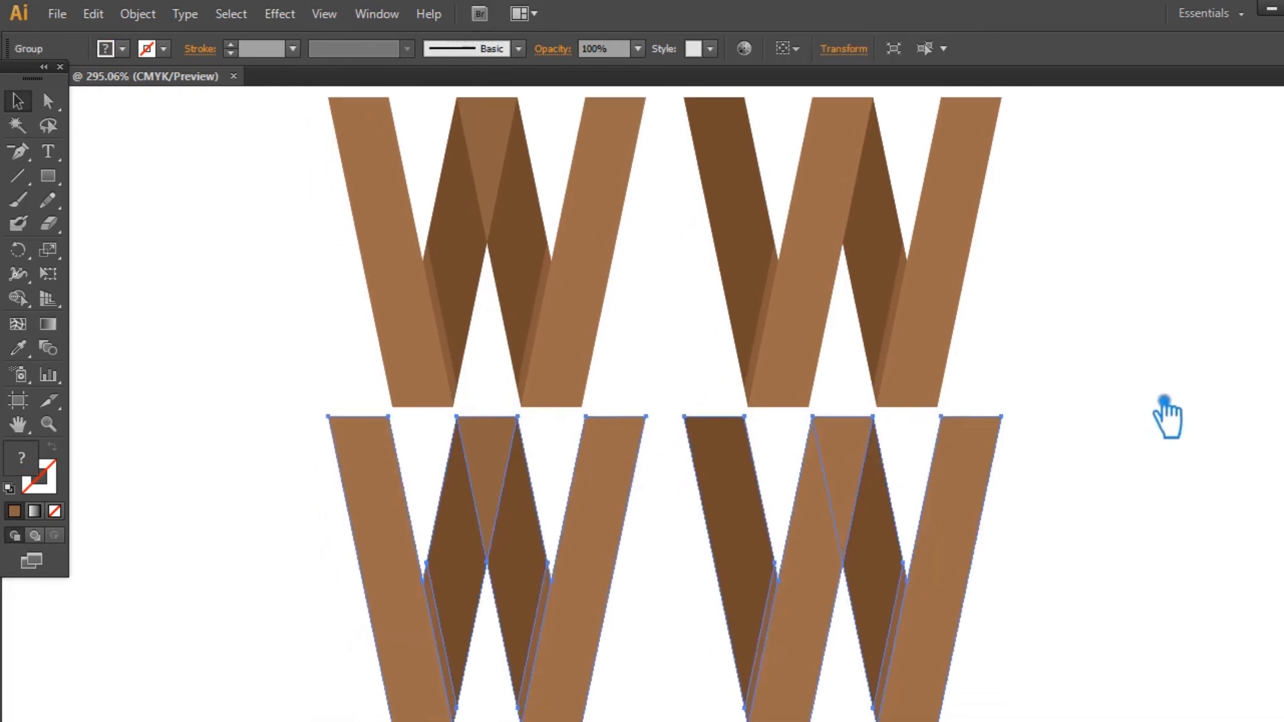
drag(840, 531, 841, 510)
Step: Ungroup the duplicated pair and delete the two fold slivers of its left W
right_click(830, 491)
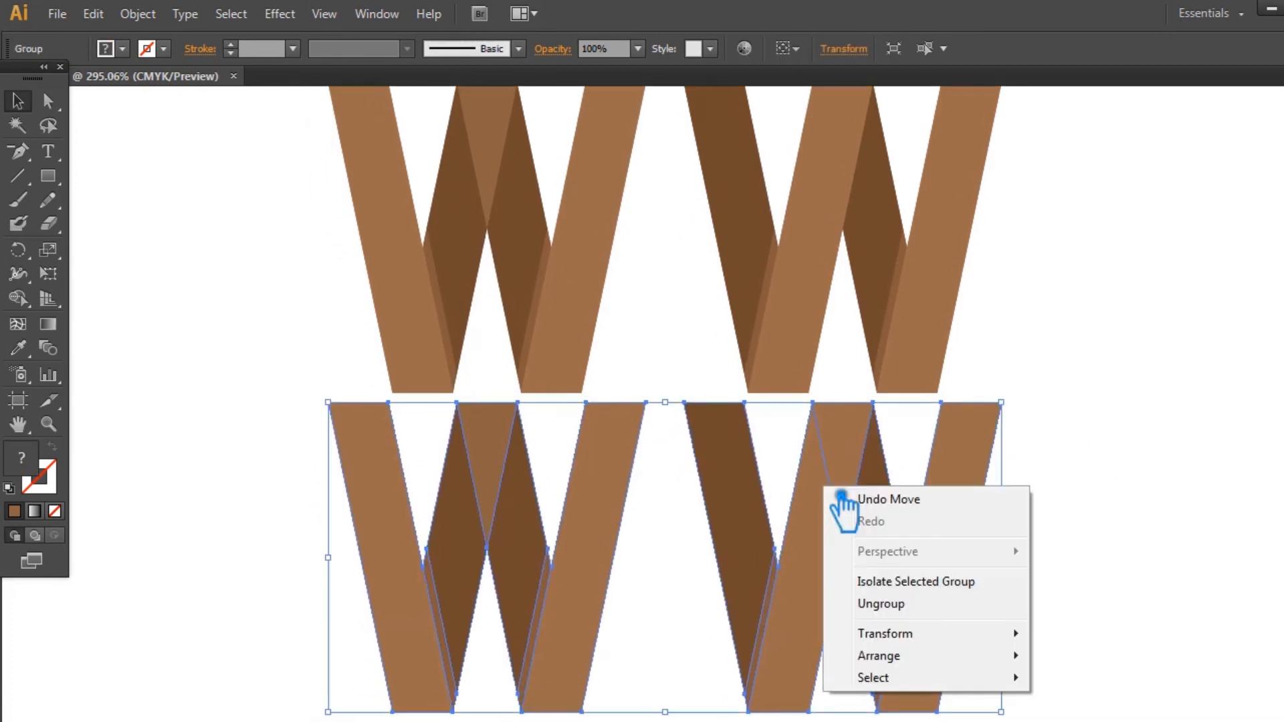
click(896, 605)
click(1190, 525)
right_click(448, 628)
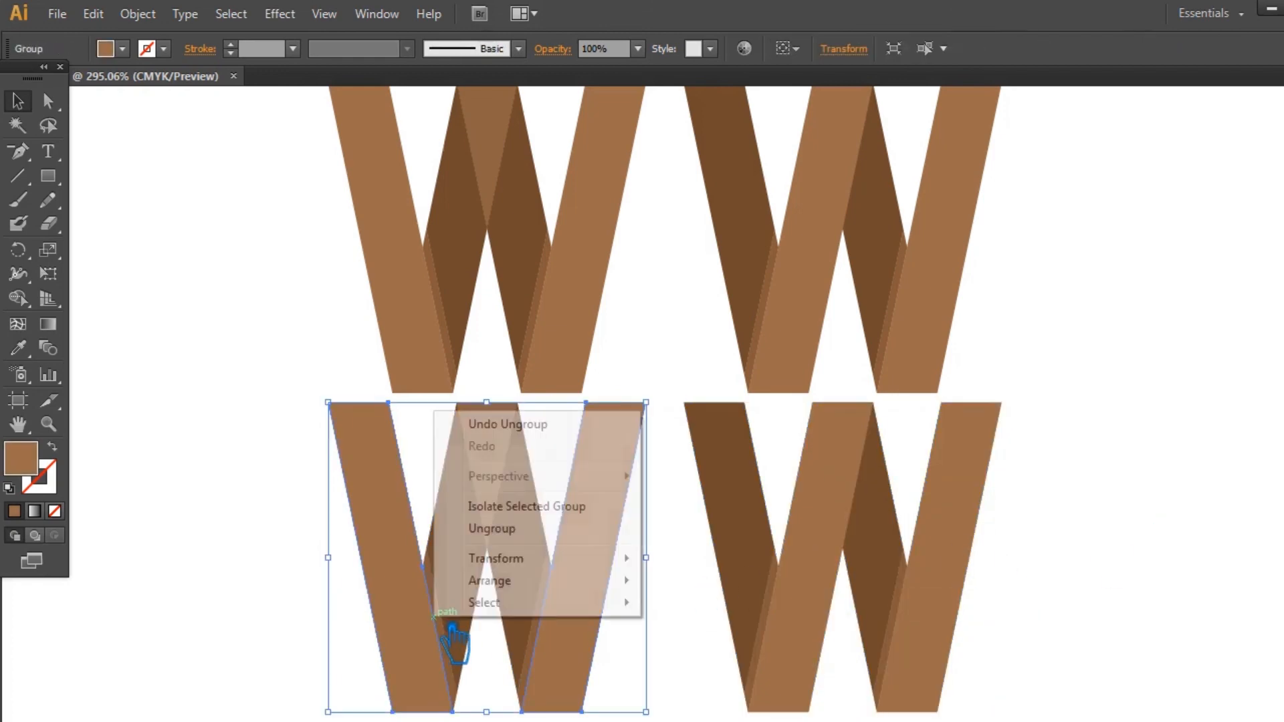
click(495, 528)
click(302, 528)
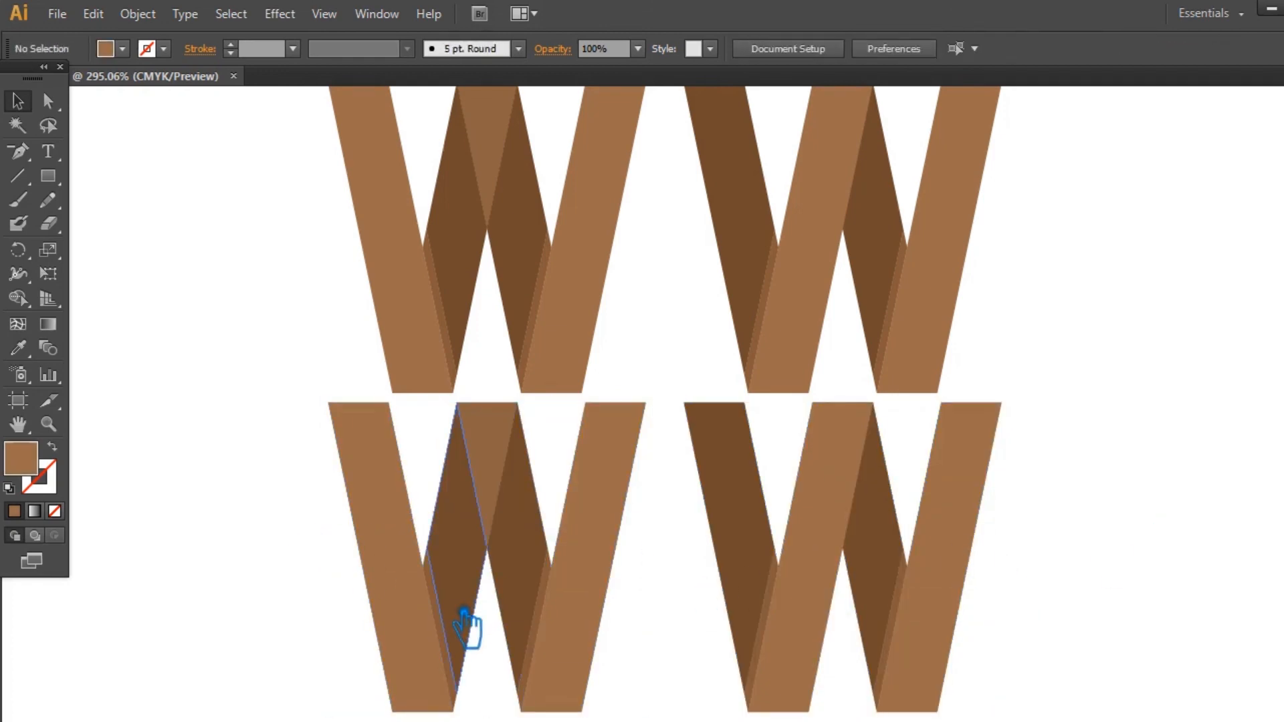
click(455, 623)
key(Delete)
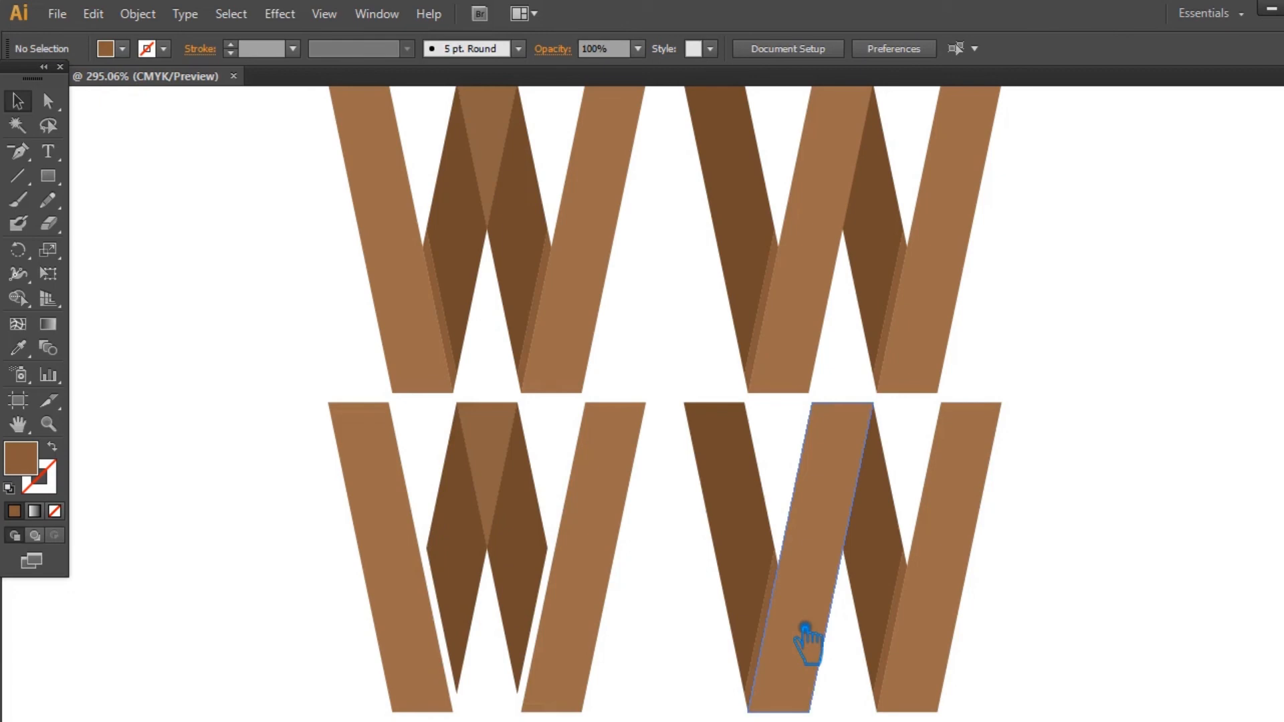
Step: Ungroup the duplicated pair's right W and delete its two fold slivers
right_click(840, 568)
click(906, 466)
click(1049, 530)
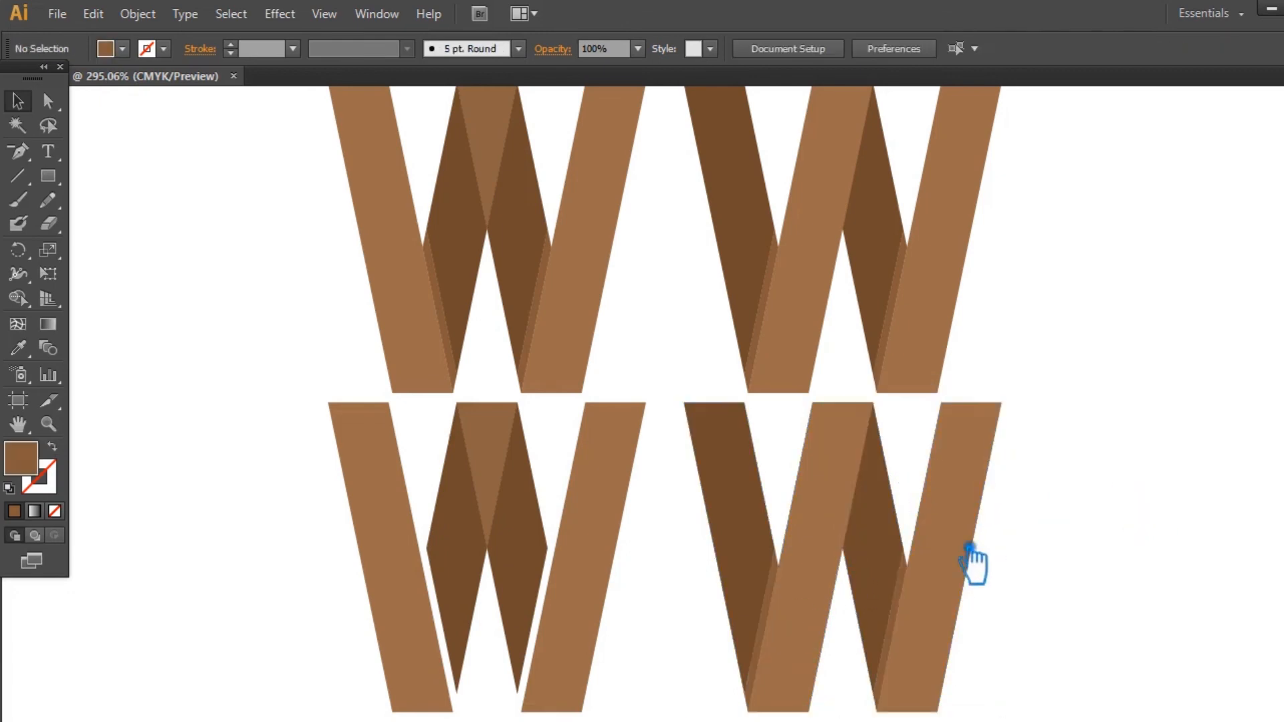
click(910, 615)
key(Delete)
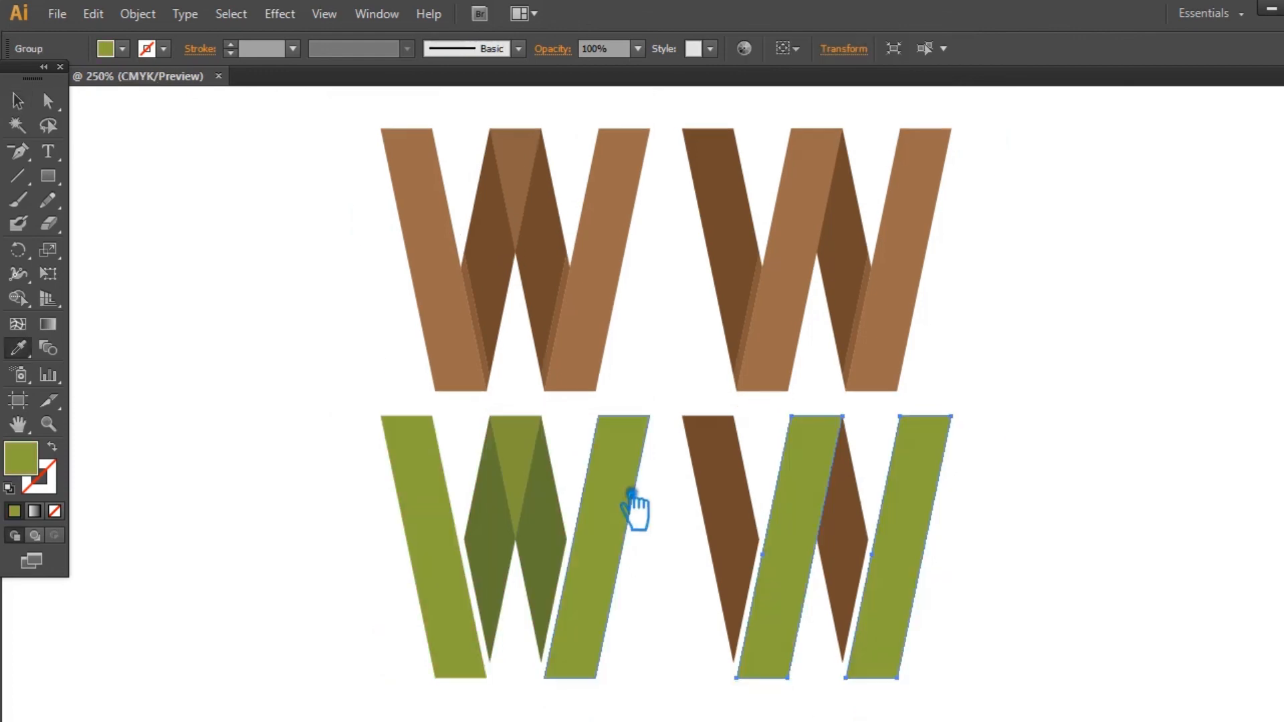
Step: Recolour the lower-right W's dark brown bars with the dark green sampled from the lower-left W's inner bars
click(17, 101)
click(862, 537)
click(867, 540)
click(18, 347)
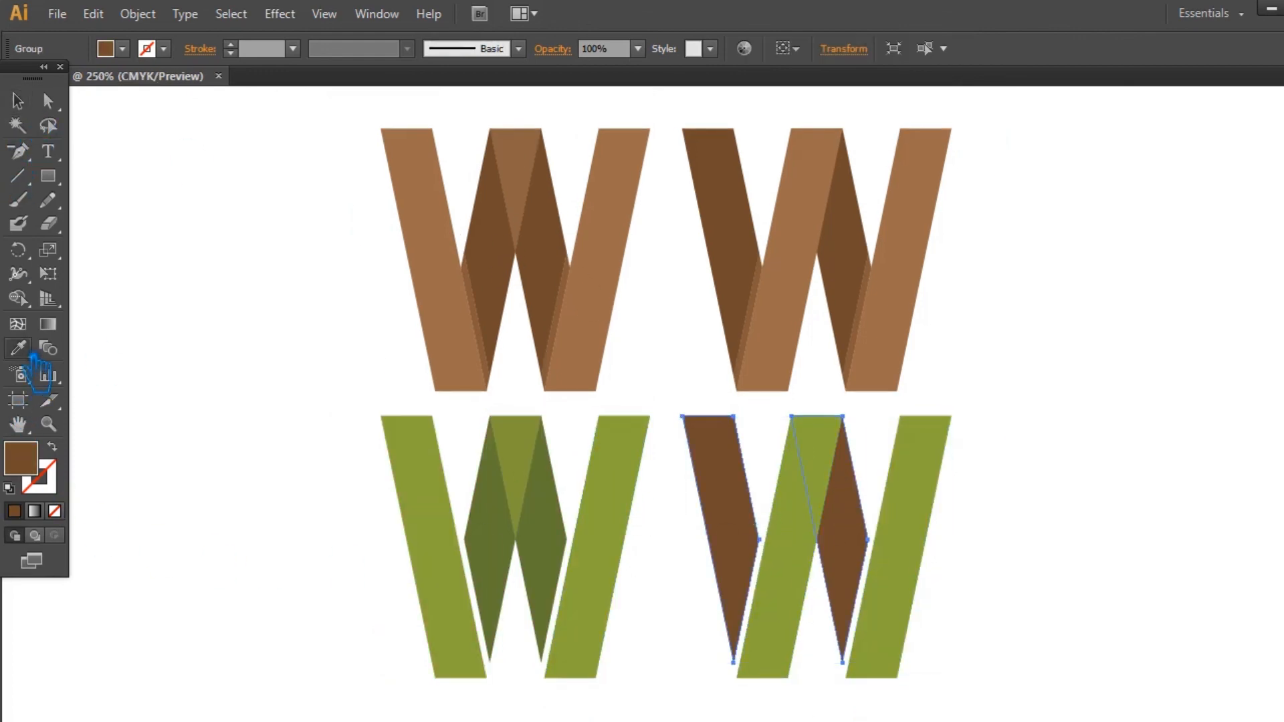
click(556, 568)
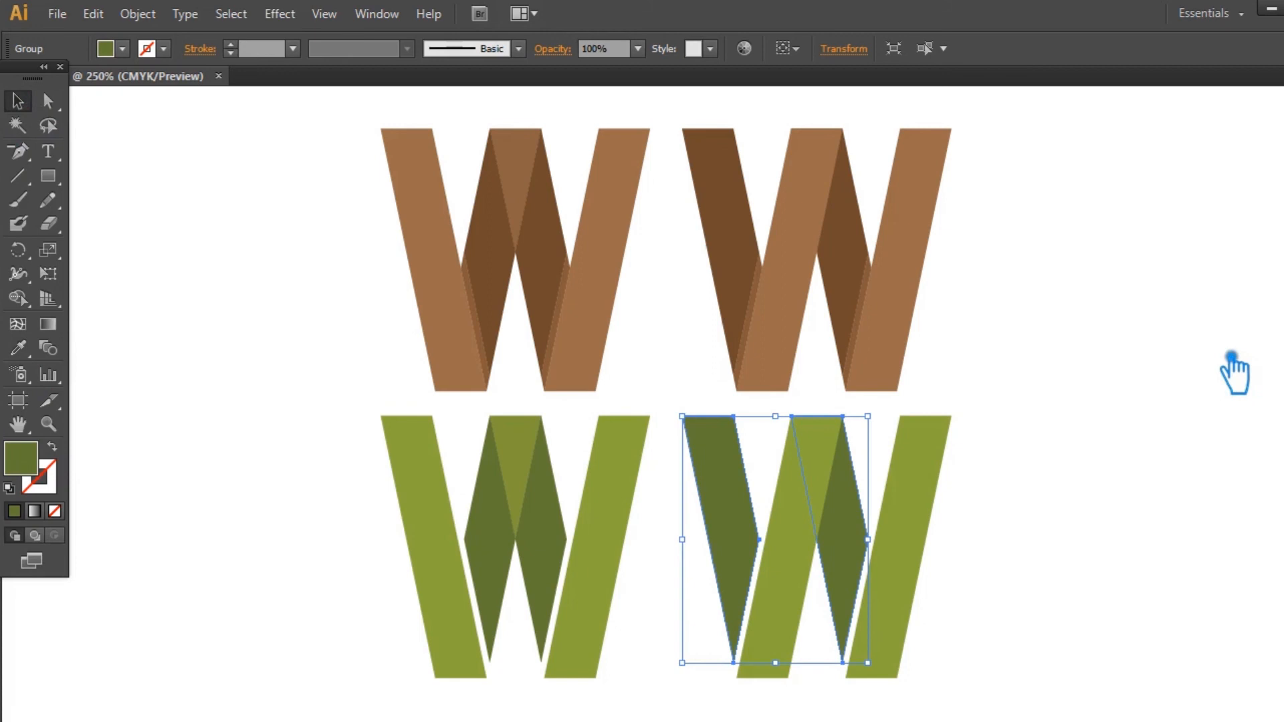
click(1203, 391)
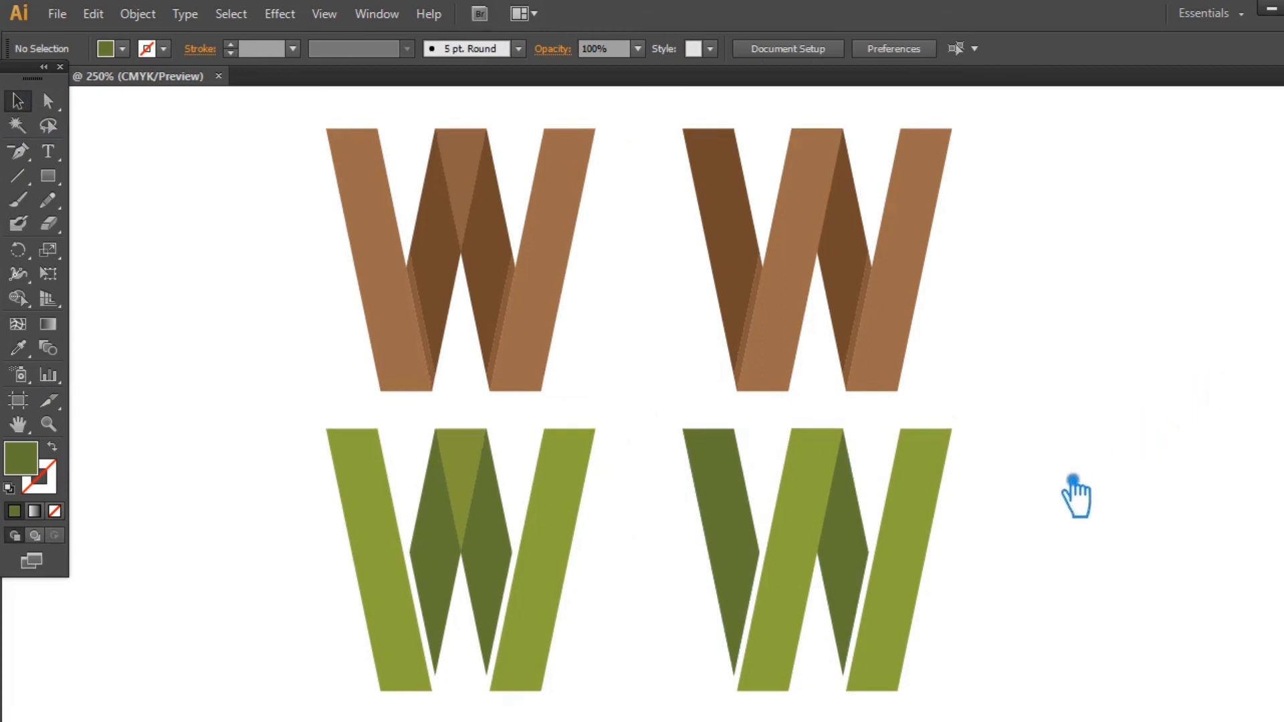